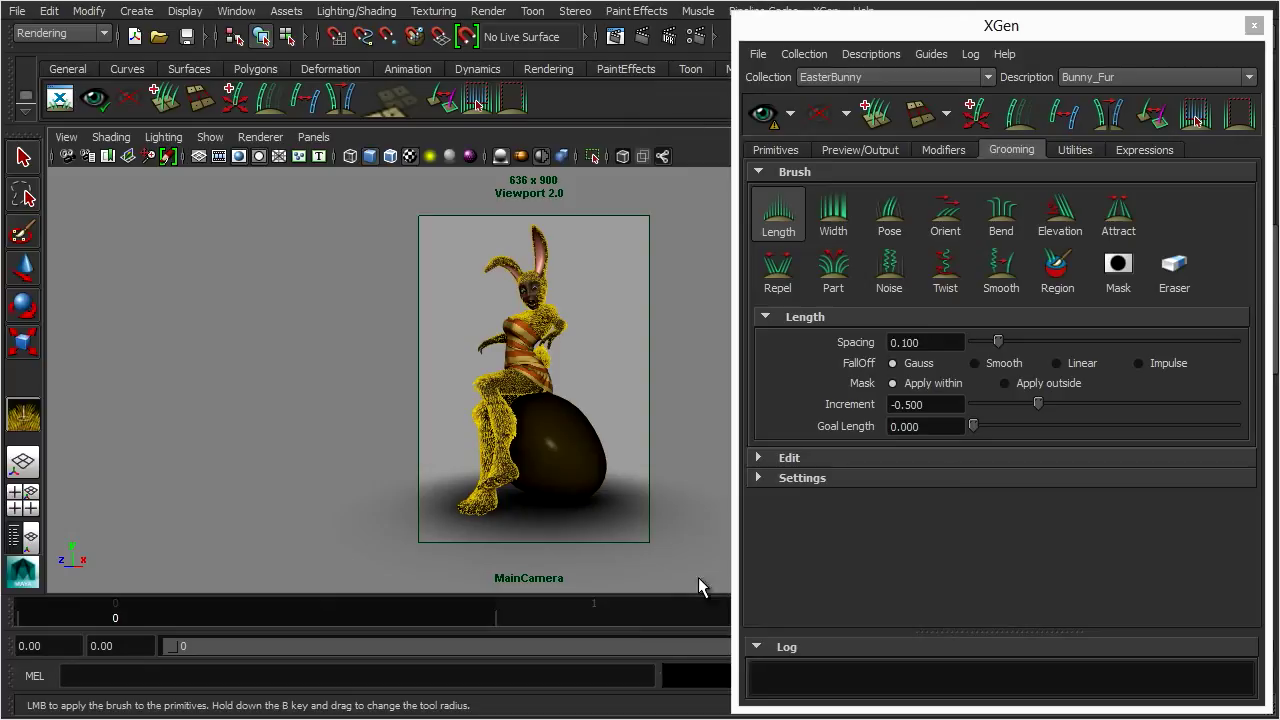
Leave the Length brush, look through the persp camera and maximize the viewport to full screen.
click(315, 137)
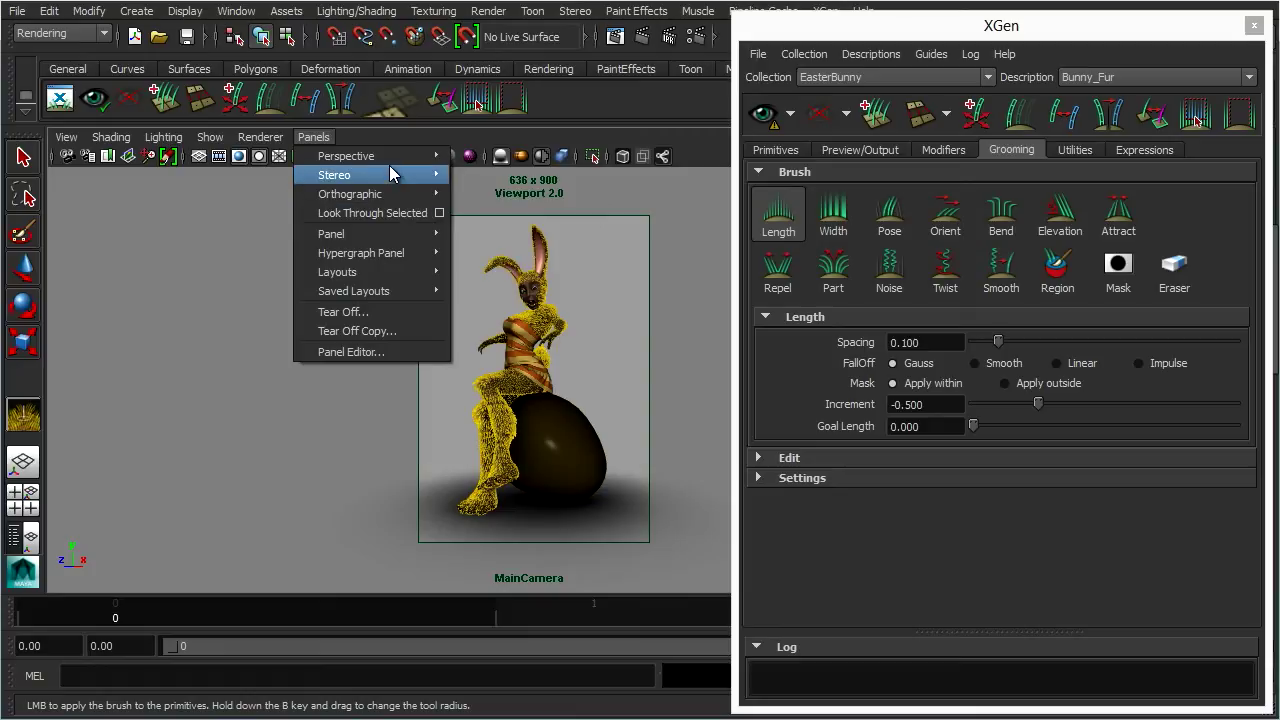
mouse_move(389, 170)
click(667, 208)
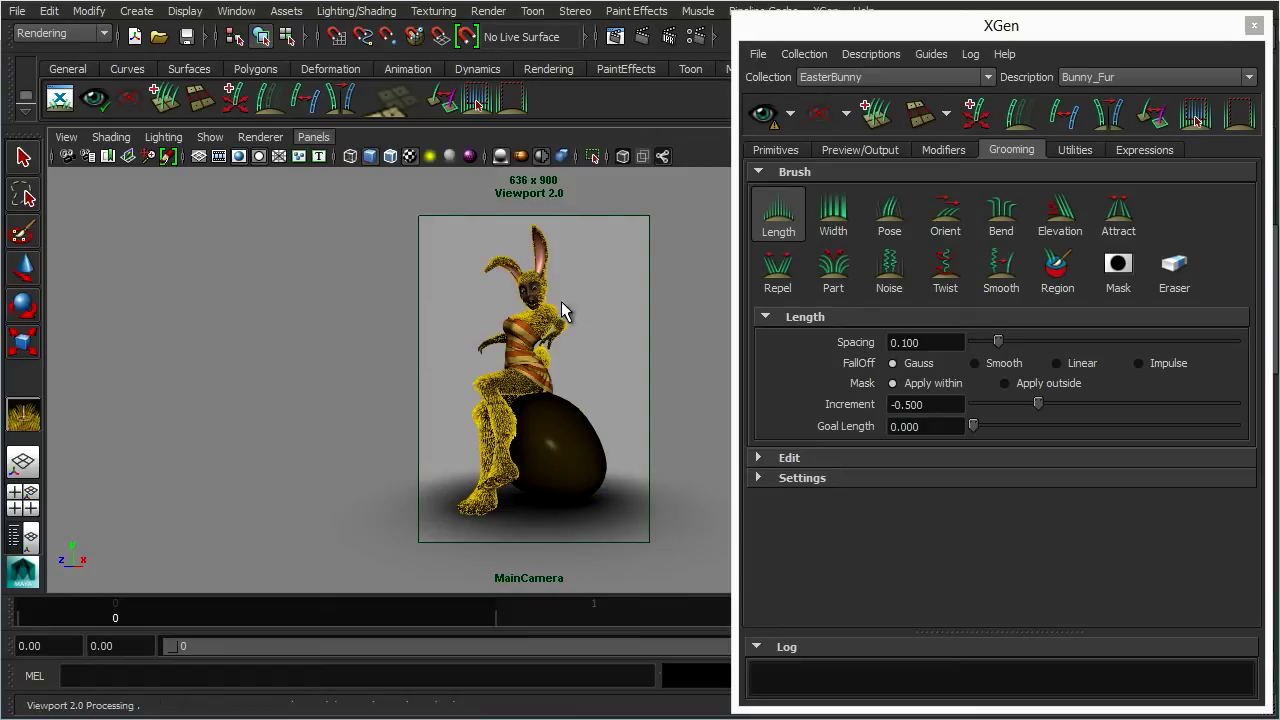
click(23, 157)
click(315, 137)
mouse_move(425, 158)
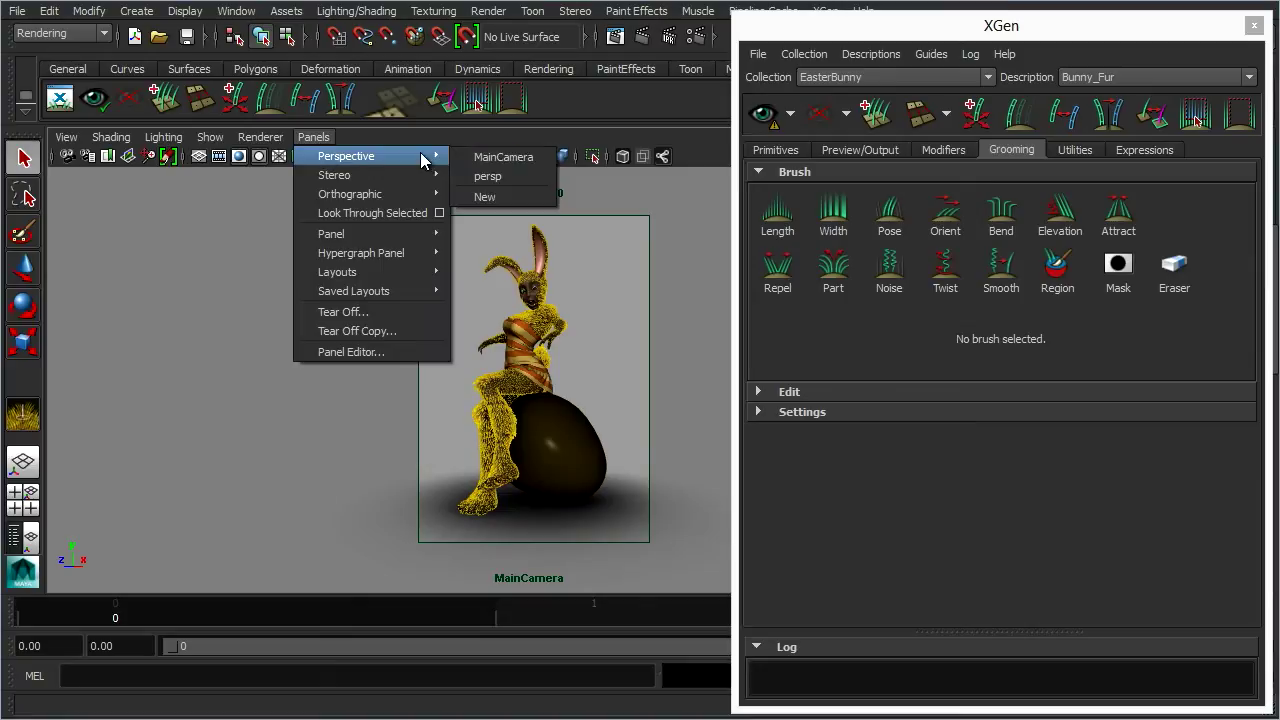
click(484, 177)
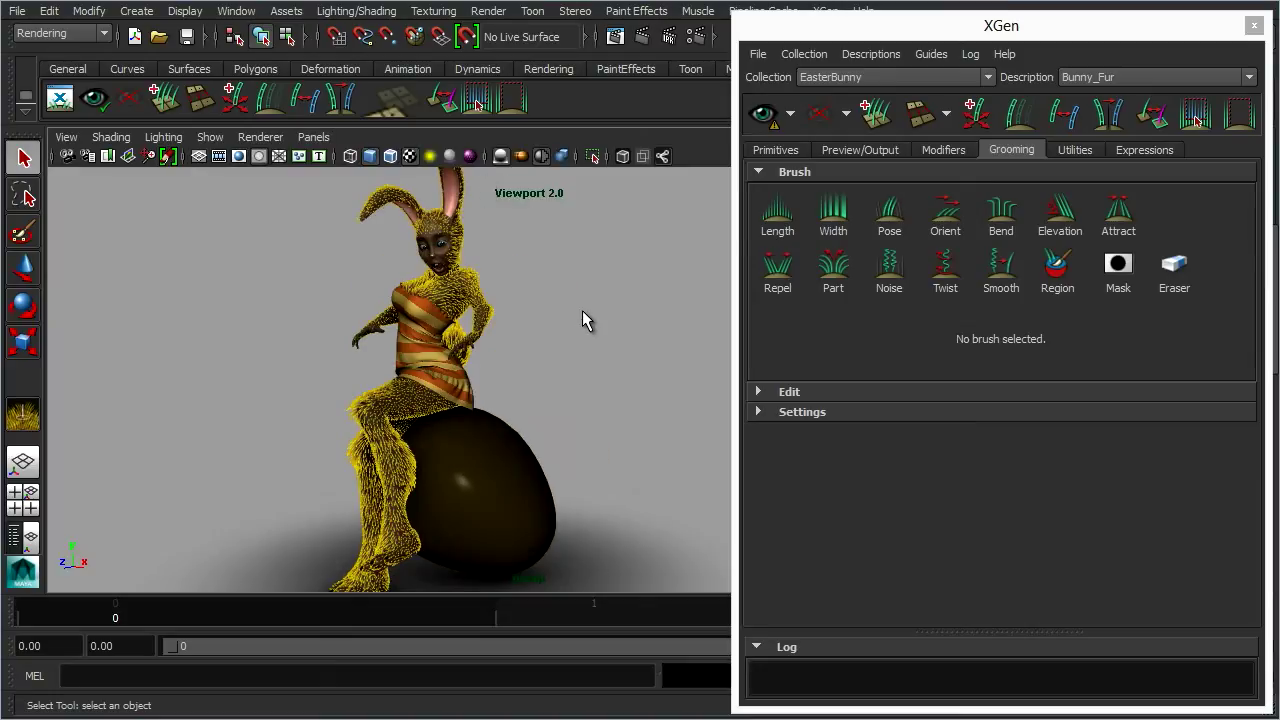
key(ctrl+space)
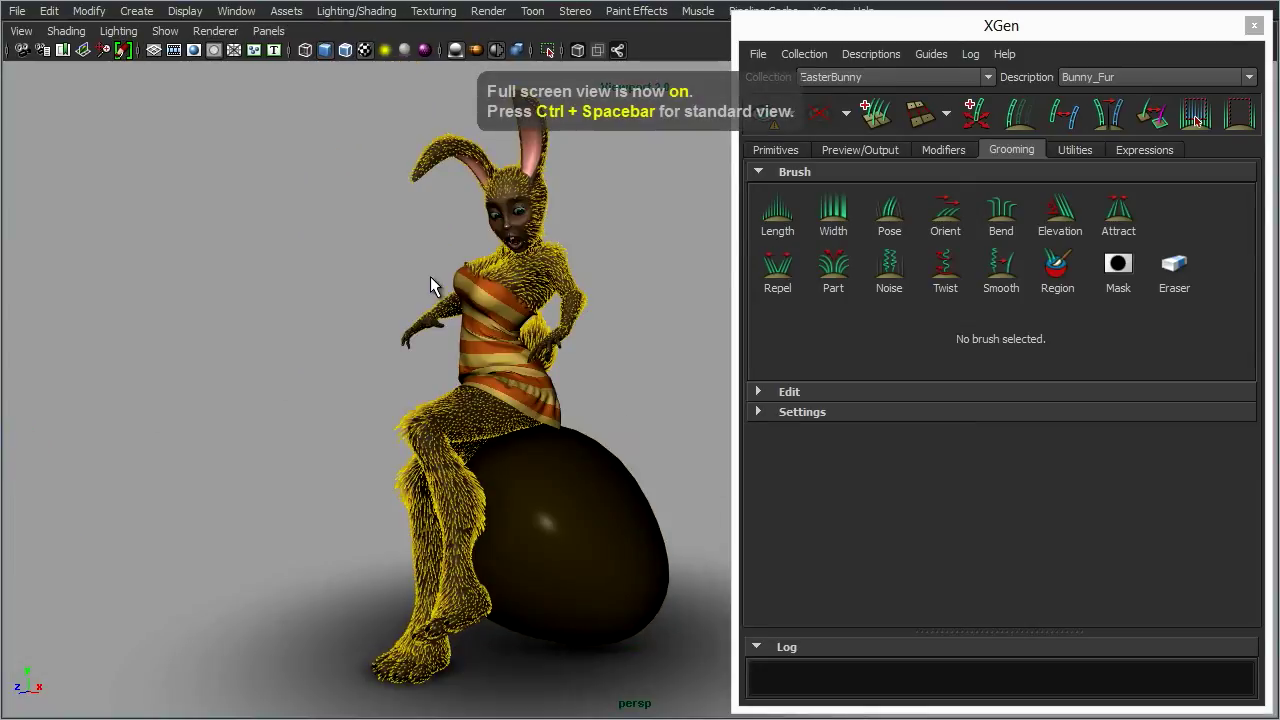
Examine the fur direction on the bunny's chest, shoulders, arms and tail from the front and side.
alt+middle_drag(434, 280, 392, 425)
alt+right_drag(392, 425, 1003, 448)
alt+middle_drag(470, 430, 551, 427)
alt+drag(485, 427, 481, 494)
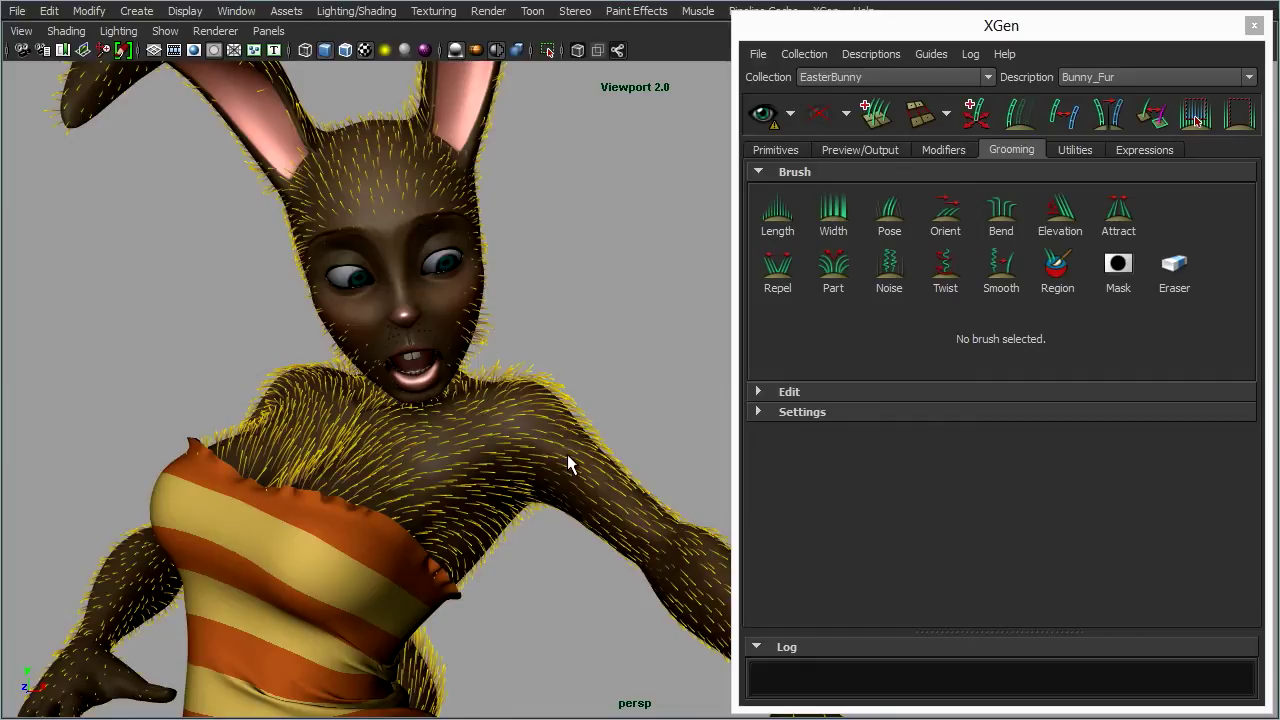
alt+drag(550, 449, 596, 548)
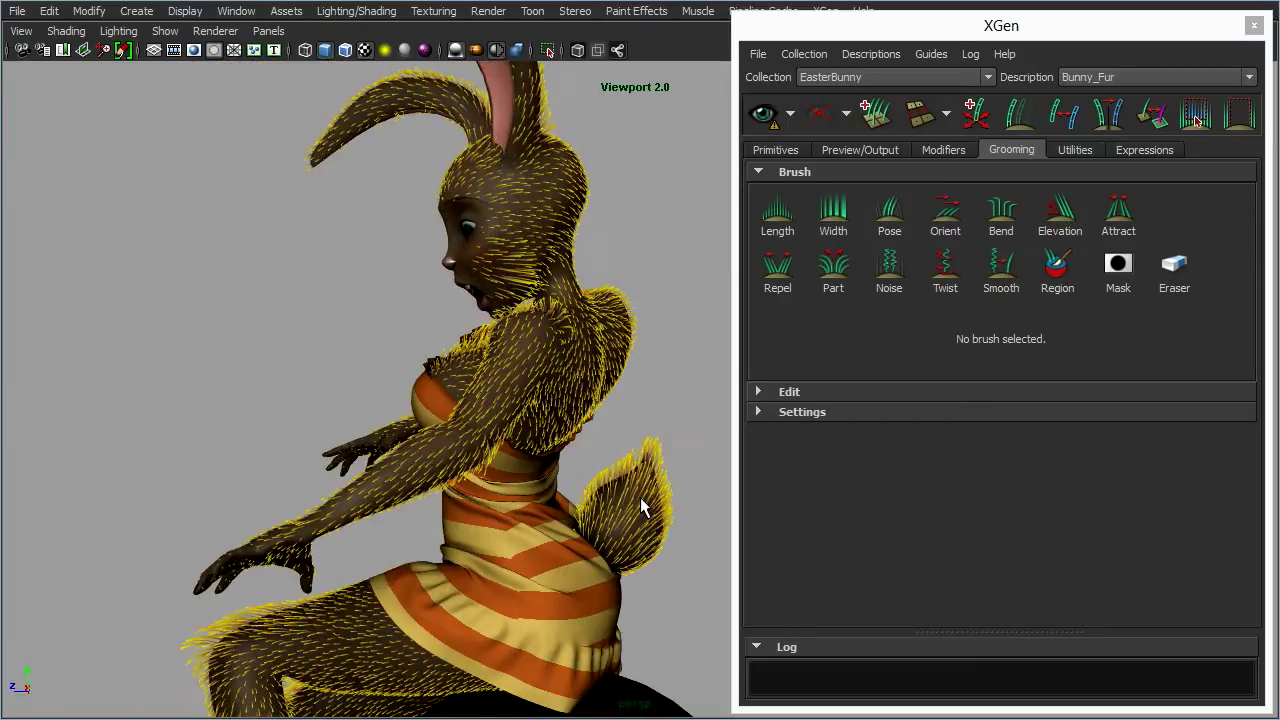
alt+drag(400, 434, 420, 294)
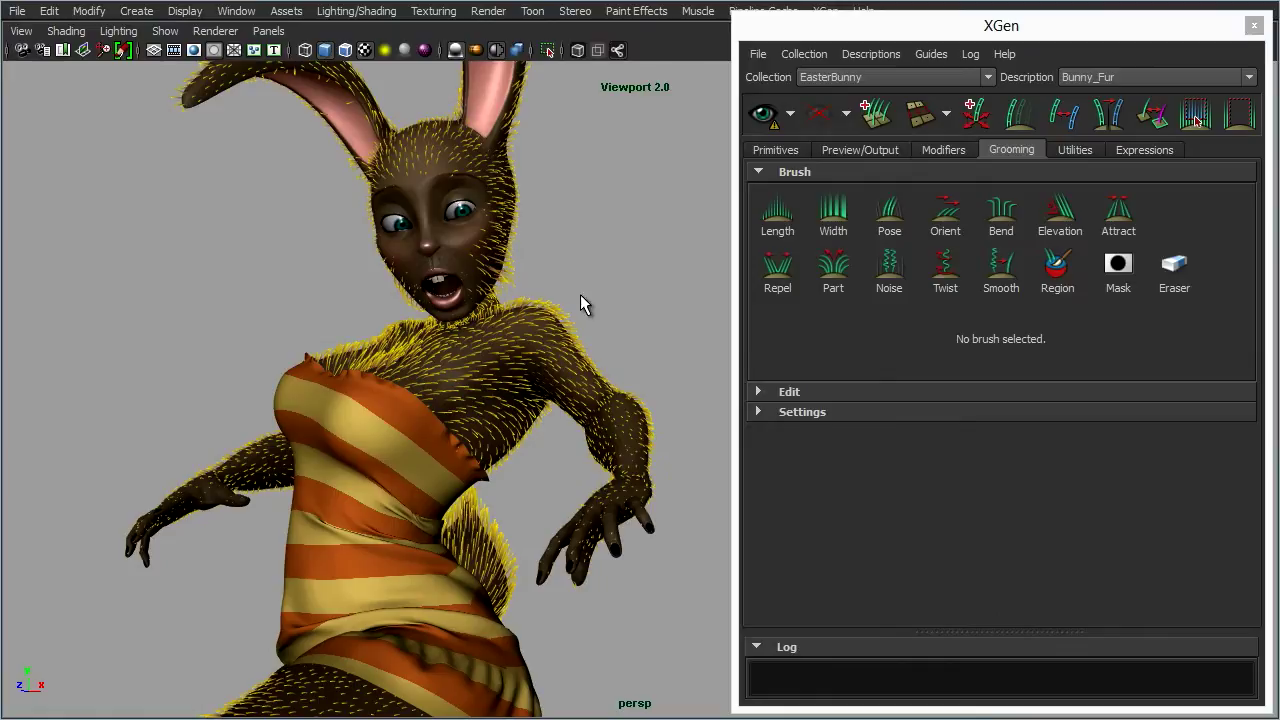
alt+drag(581, 297, 419, 359)
alt+drag(429, 460, 484, 432)
Inspect the fur on the bunny's face and ears up close, and then the whole figure from several angles.
alt+middle_drag(451, 357, 458, 530)
alt+right_drag(590, 530, 684, 535)
alt+middle_drag(530, 380, 500, 470)
alt+right_drag(500, 470, 580, 490)
alt+middle_drag(500, 475, 495, 600)
alt+right_drag(525, 480, 571, 473)
mouse_move(571, 473)
alt+mouse_down()
mouse_move(574, 406)
mouse_move(608, 450)
alt+mouse_up()
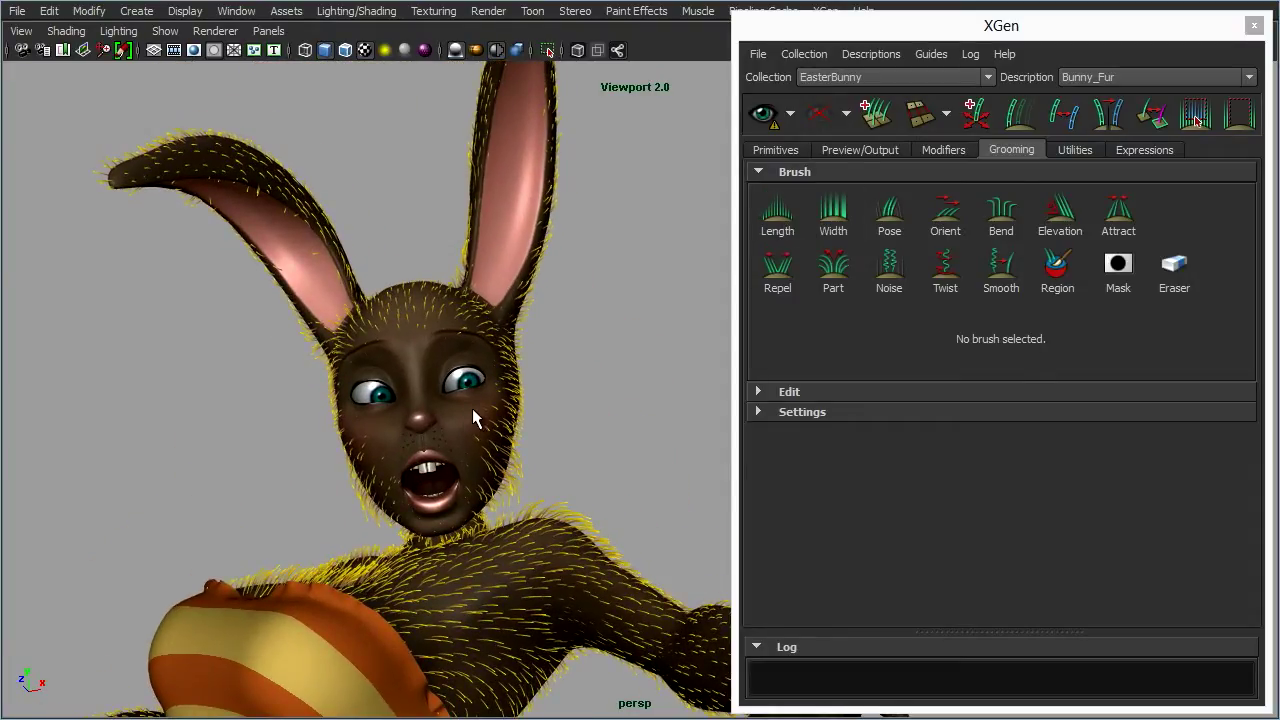
alt+drag(622, 440, 470, 470)
alt+right_drag(470, 460, 70, 400)
alt+right_drag(529, 400, 282, 361)
alt+middle_drag(510, 525, 470, 448)
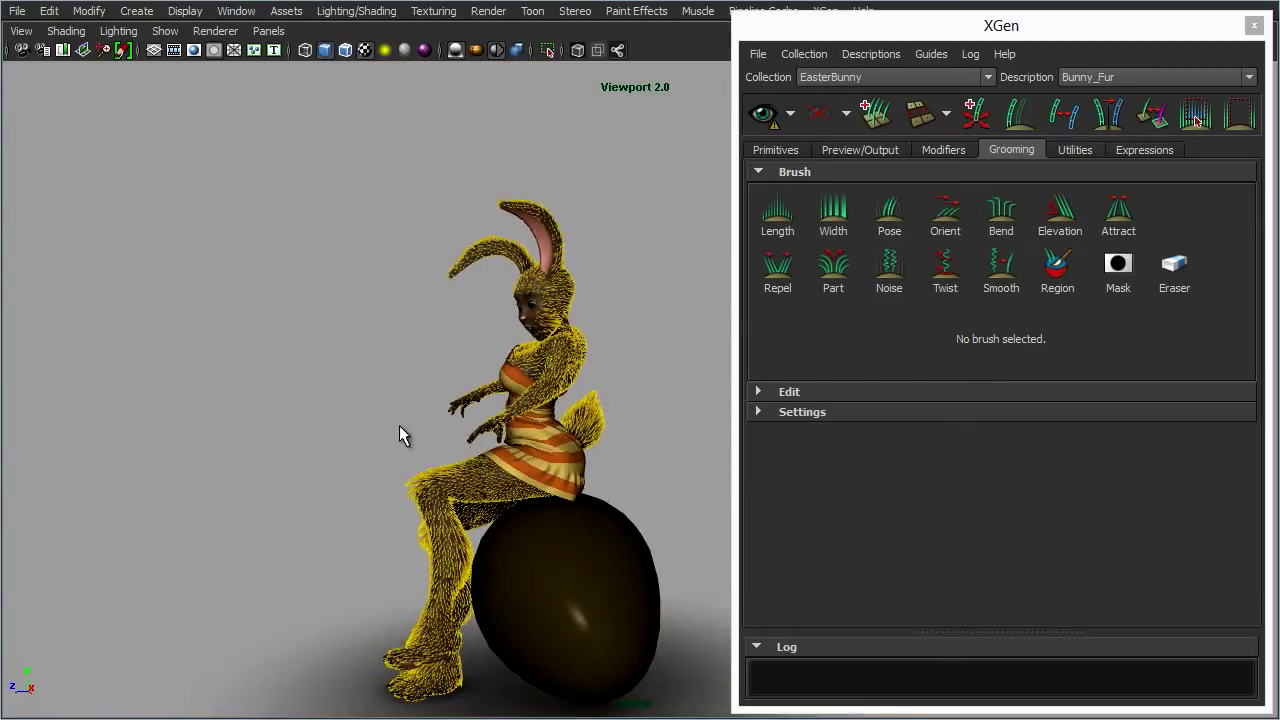
alt+drag(474, 456, 440, 385)
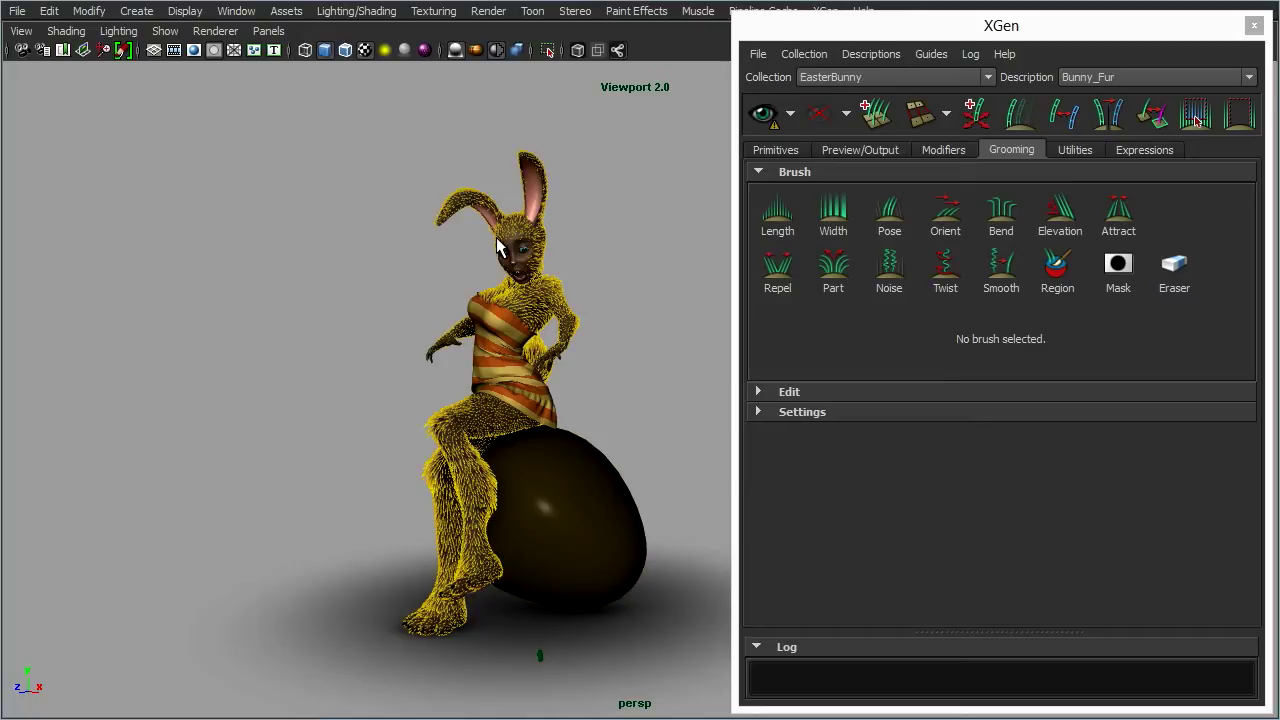
Review the XGen utilities, expressions, grooming, preview/output, primitive and modifier settings of the Bunny_Fur description.
click(1076, 150)
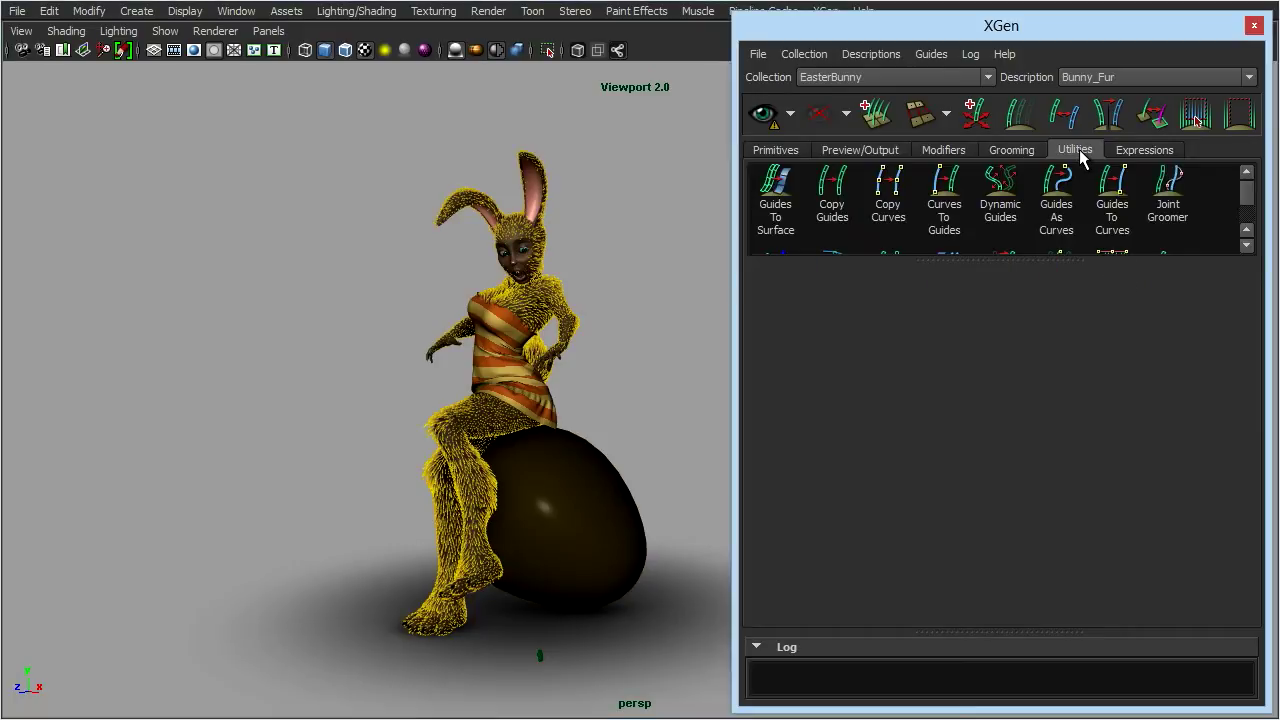
click(1139, 148)
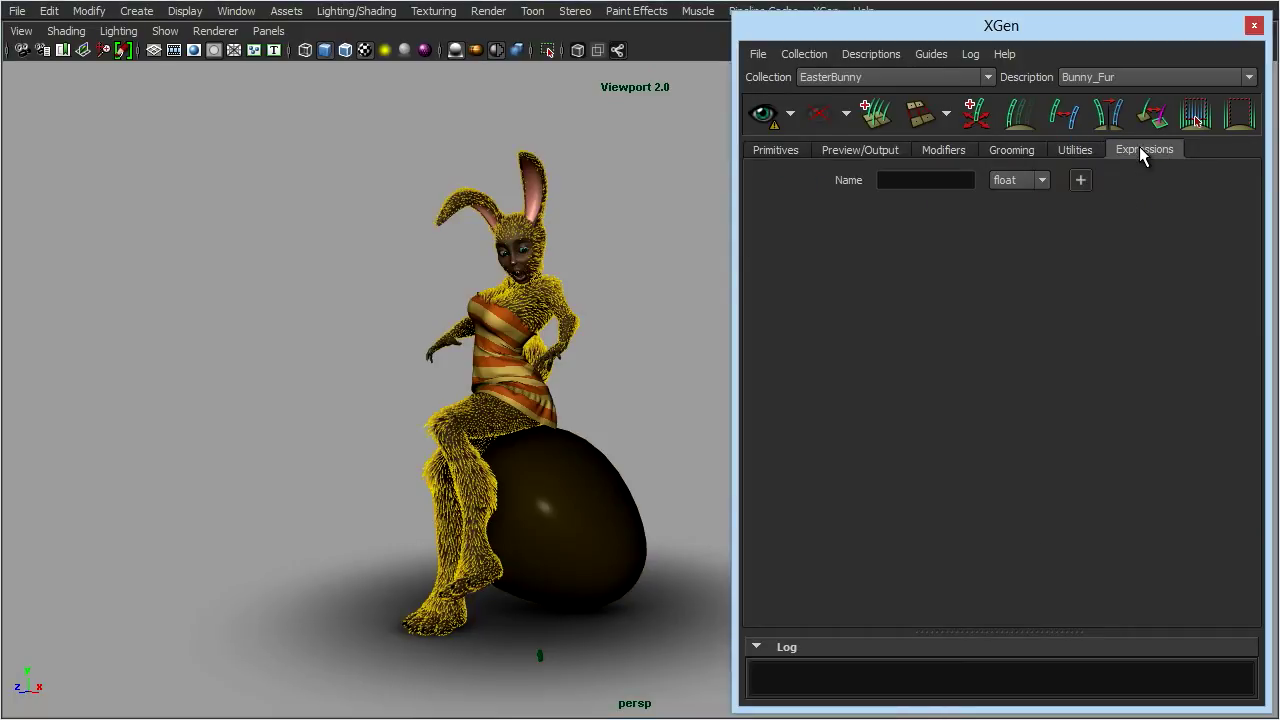
click(1068, 149)
drag(977, 257, 965, 460)
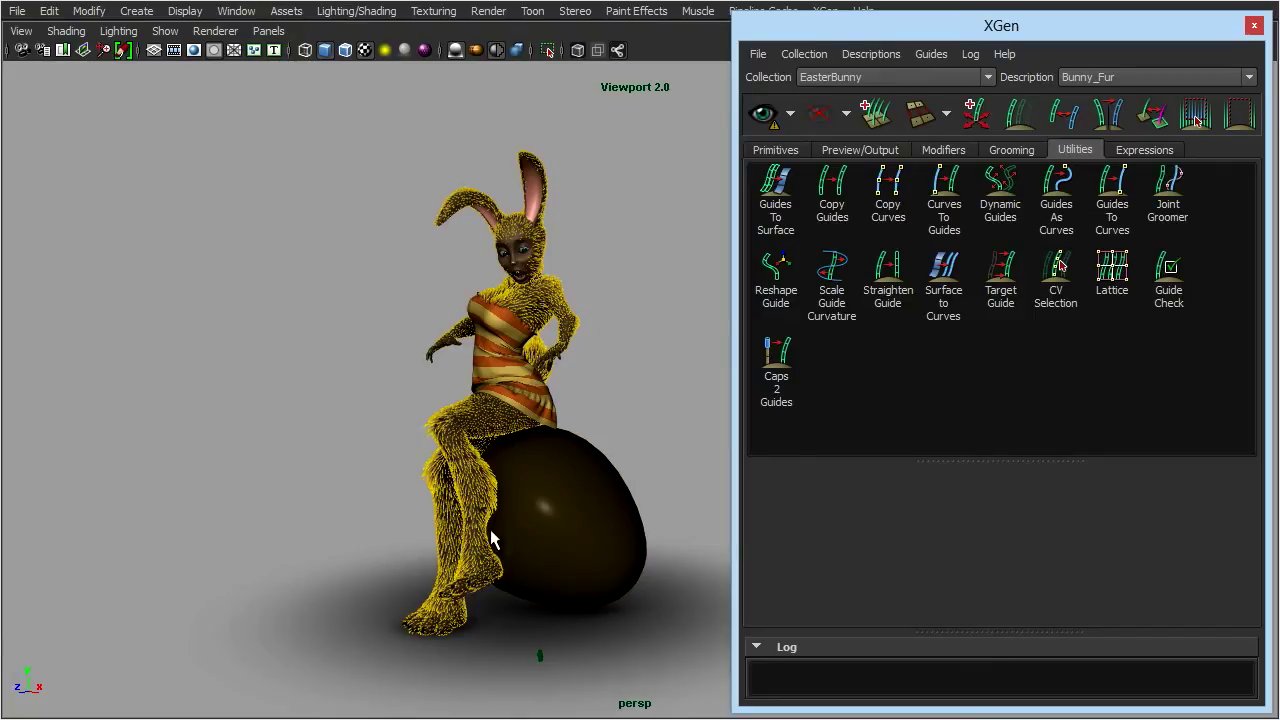
click(1014, 152)
click(958, 151)
click(857, 150)
click(761, 150)
click(946, 149)
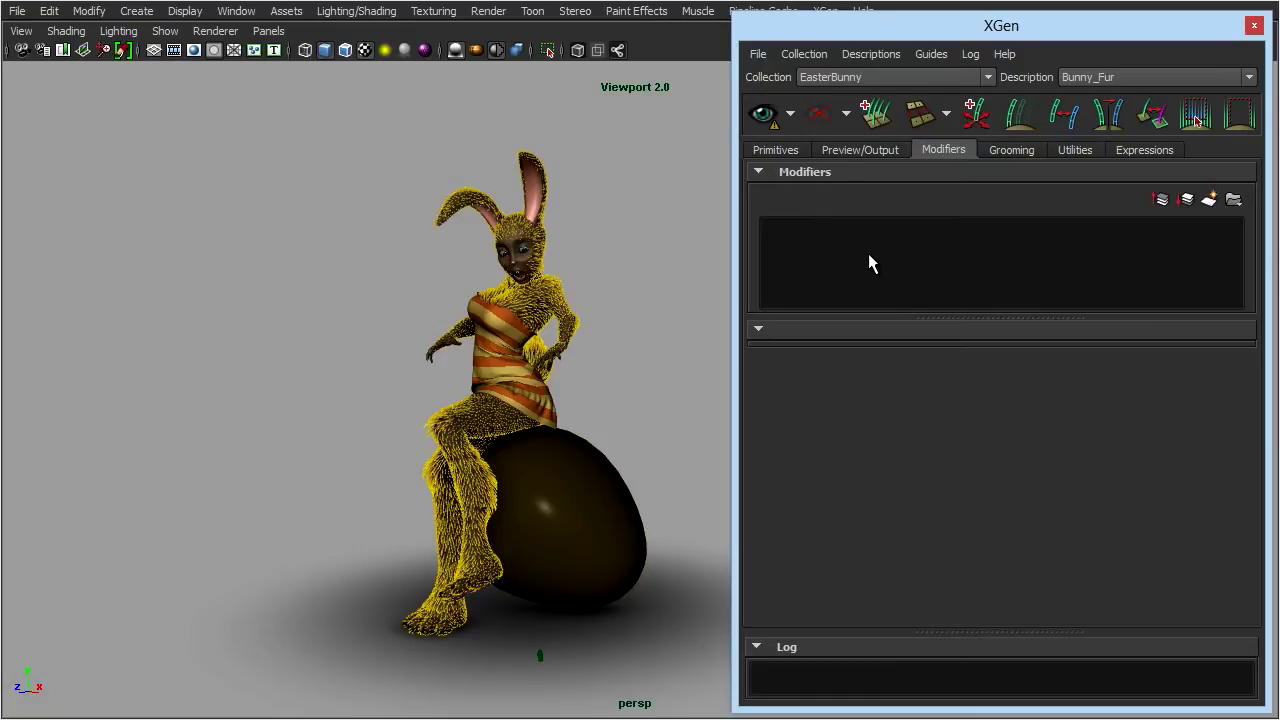
Generate the XGen preview of the Bunny_Fur primitives and check the hairs on the arm, chest and face up close.
mouse_move(519, 415)
alt+mouse_down()
mouse_move(648, 403)
mouse_move(514, 417)
alt+mouse_up()
alt+middle_drag(514, 417, 547, 514)
alt+right_drag(634, 483, 961, 319)
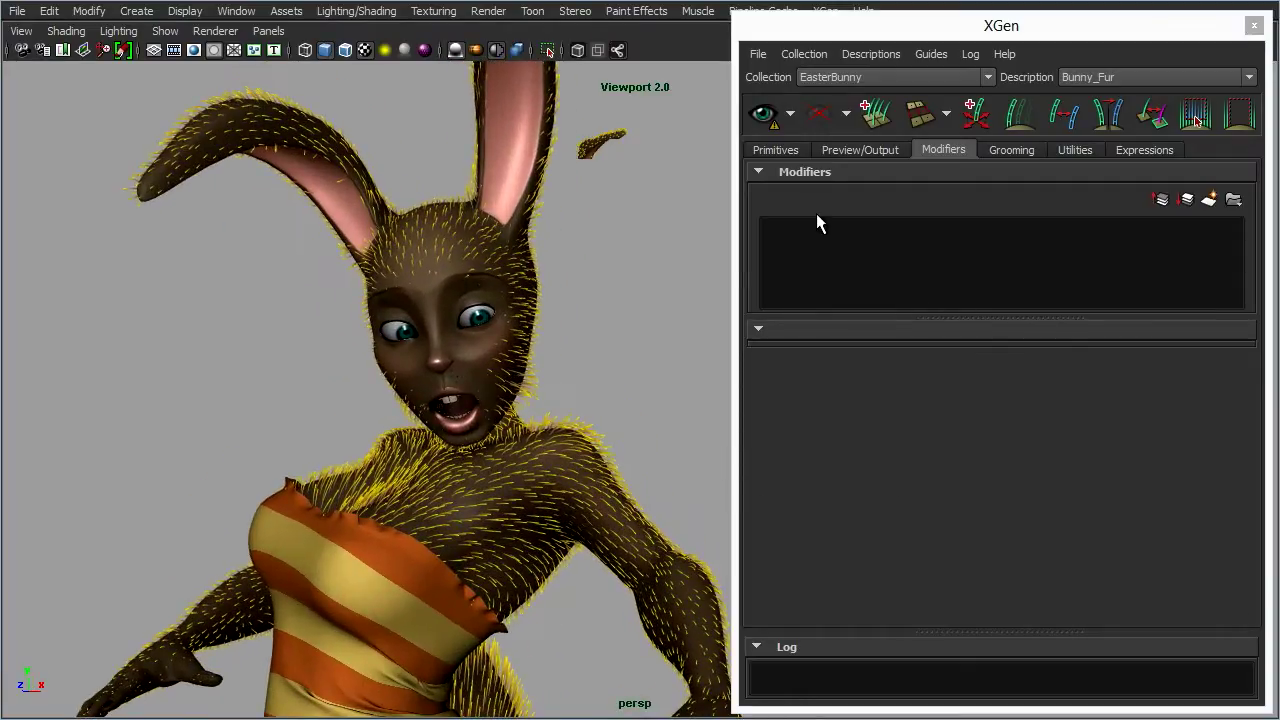
click(782, 150)
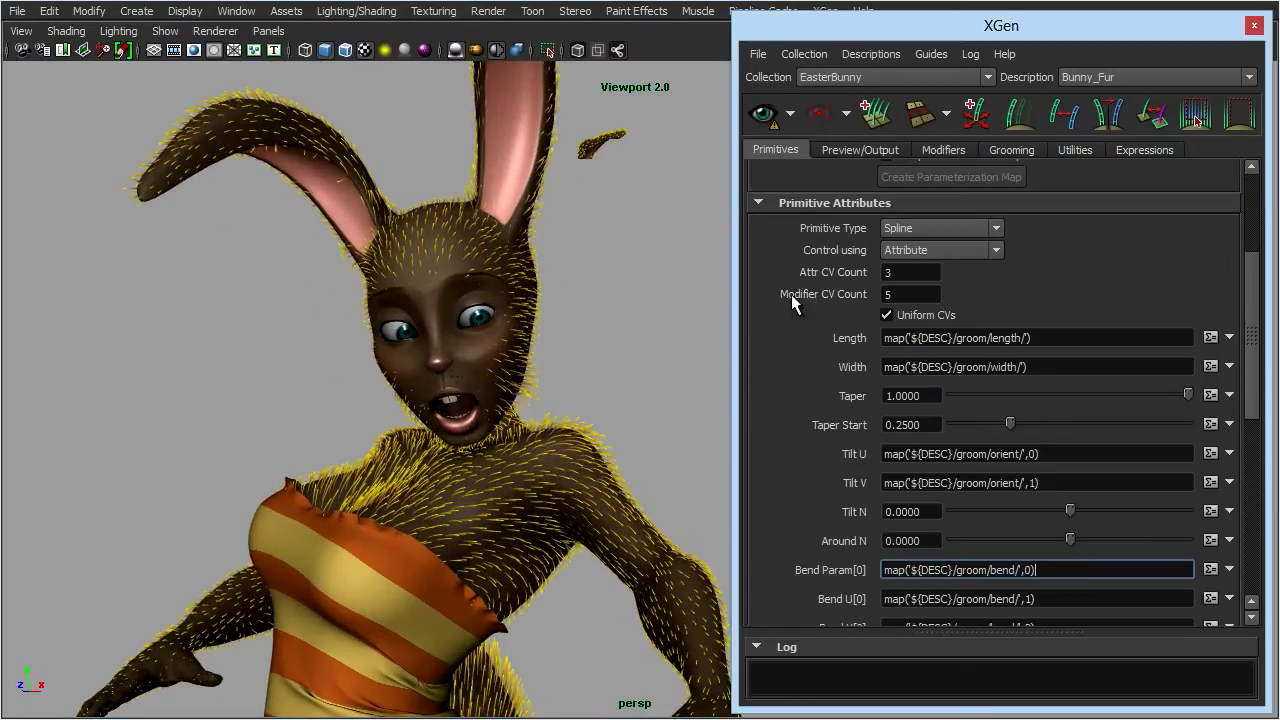
click(765, 116)
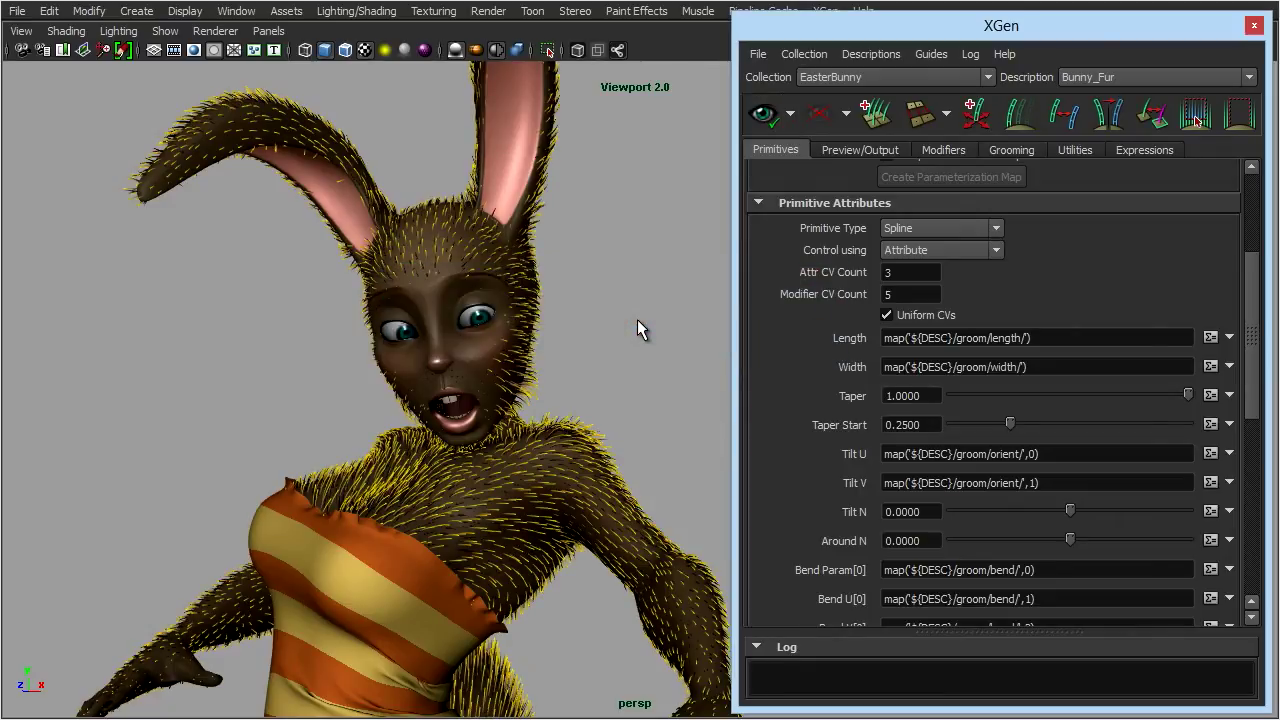
alt+middle_drag(490, 479, 378, 328)
alt+right_drag(378, 328, 561, 396)
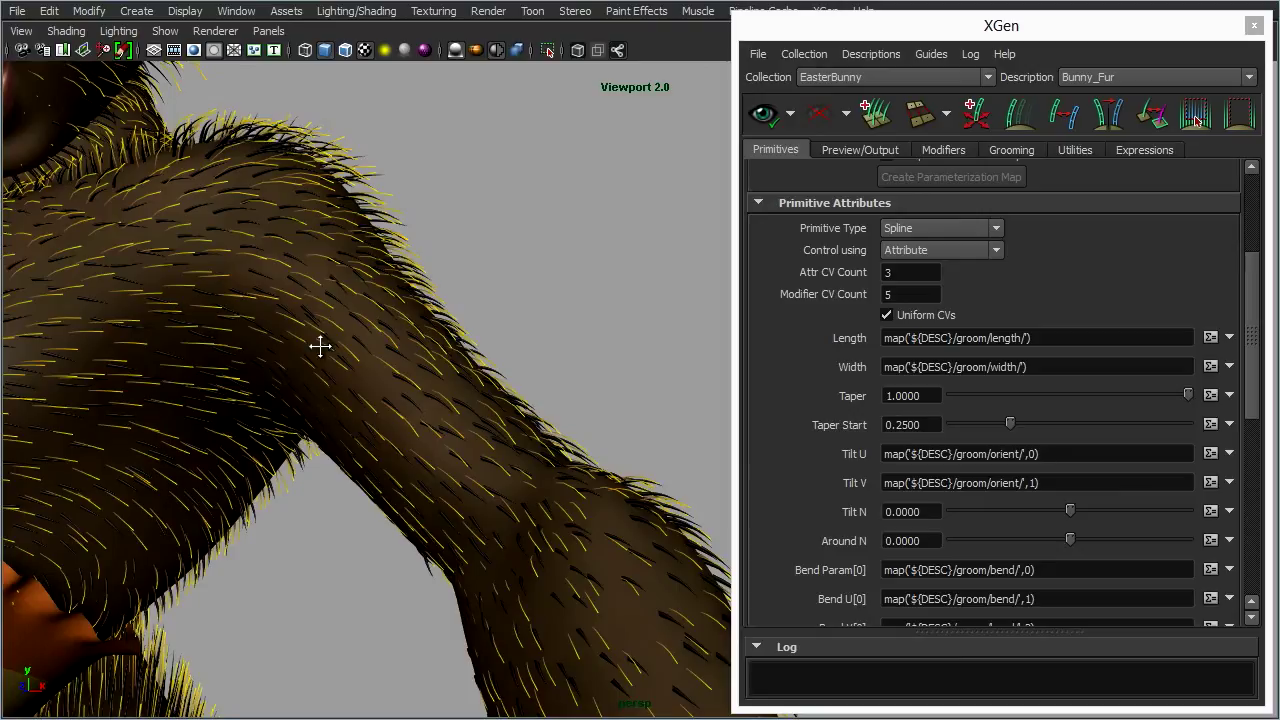
alt+middle_drag(323, 349, 509, 377)
alt+drag(509, 377, 471, 346)
alt+middle_drag(471, 346, 500, 380)
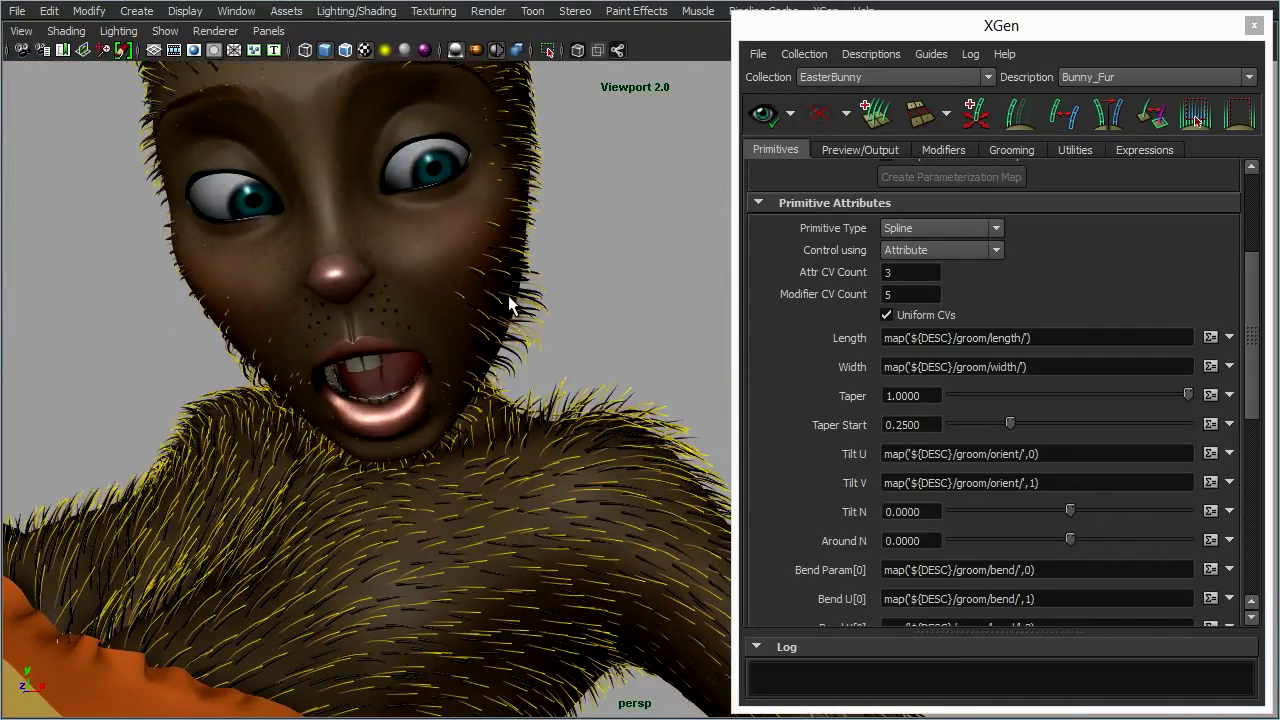
Review the preview and output settings and the generator attributes of the Bunny_Fur description.
click(840, 152)
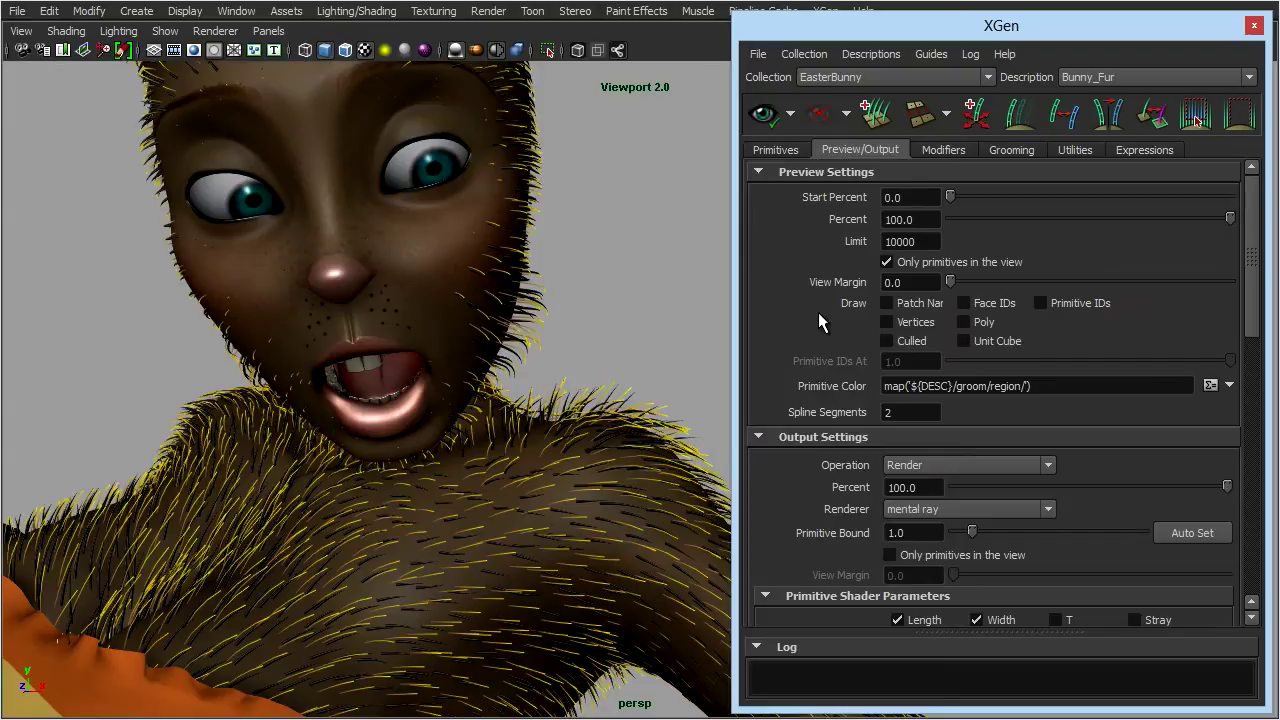
scroll(822, 303, down, 3)
scroll(822, 303, up, 3)
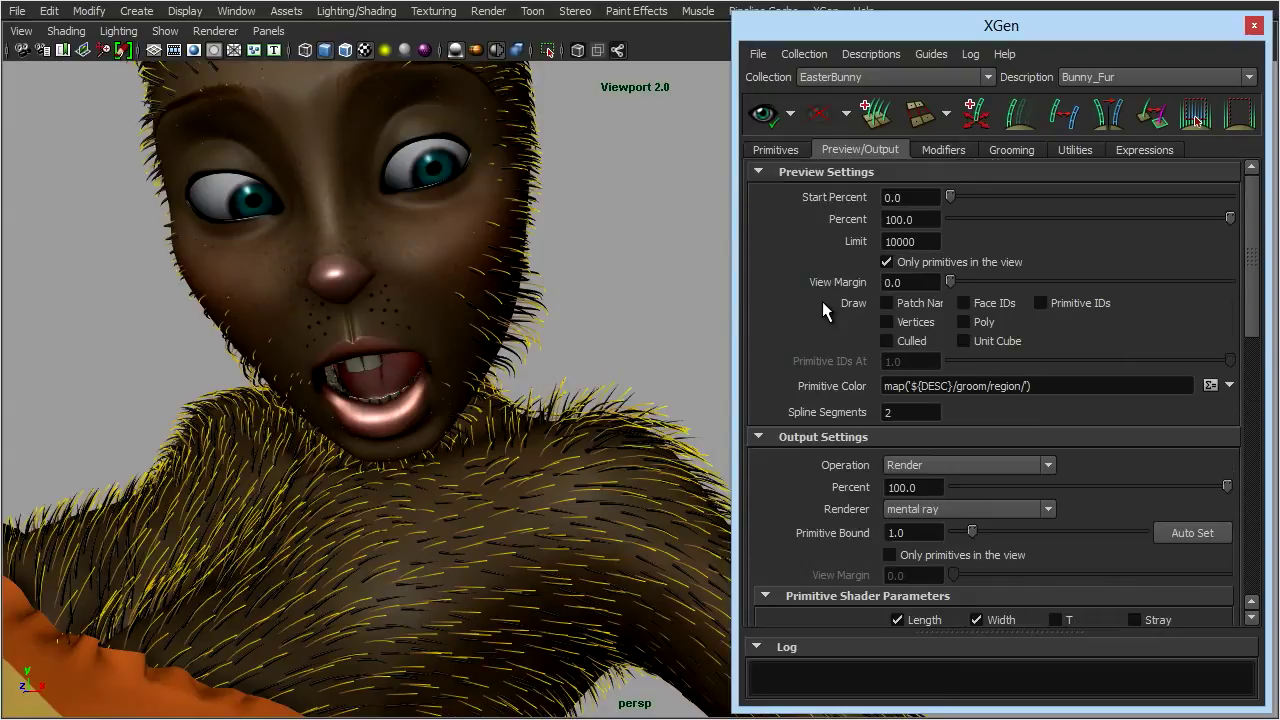
click(766, 149)
scroll(841, 301, up, 5)
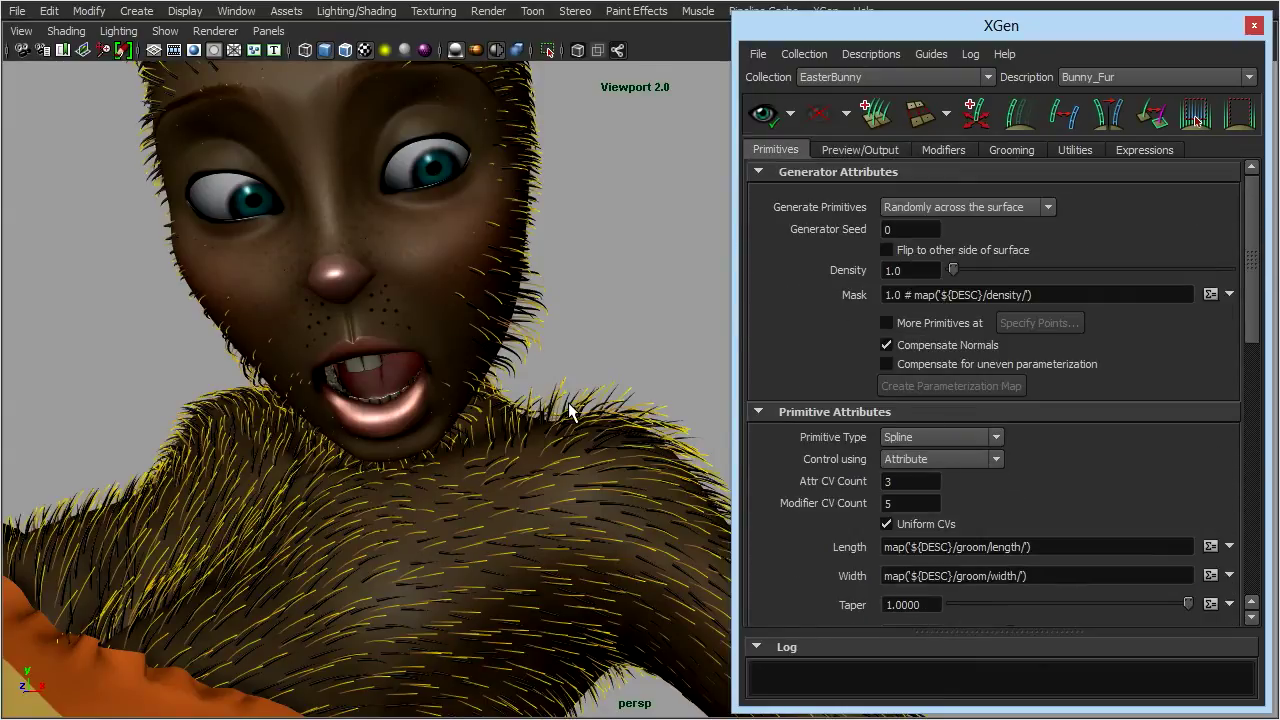
Examine the previewed fur over the whole bunny seated on the egg.
alt+right_drag(570, 410, 169, 343)
alt+middle_drag(587, 430, 472, 286)
alt+right_drag(600, 480, 537, 484)
alt+middle_drag(537, 484, 458, 385)
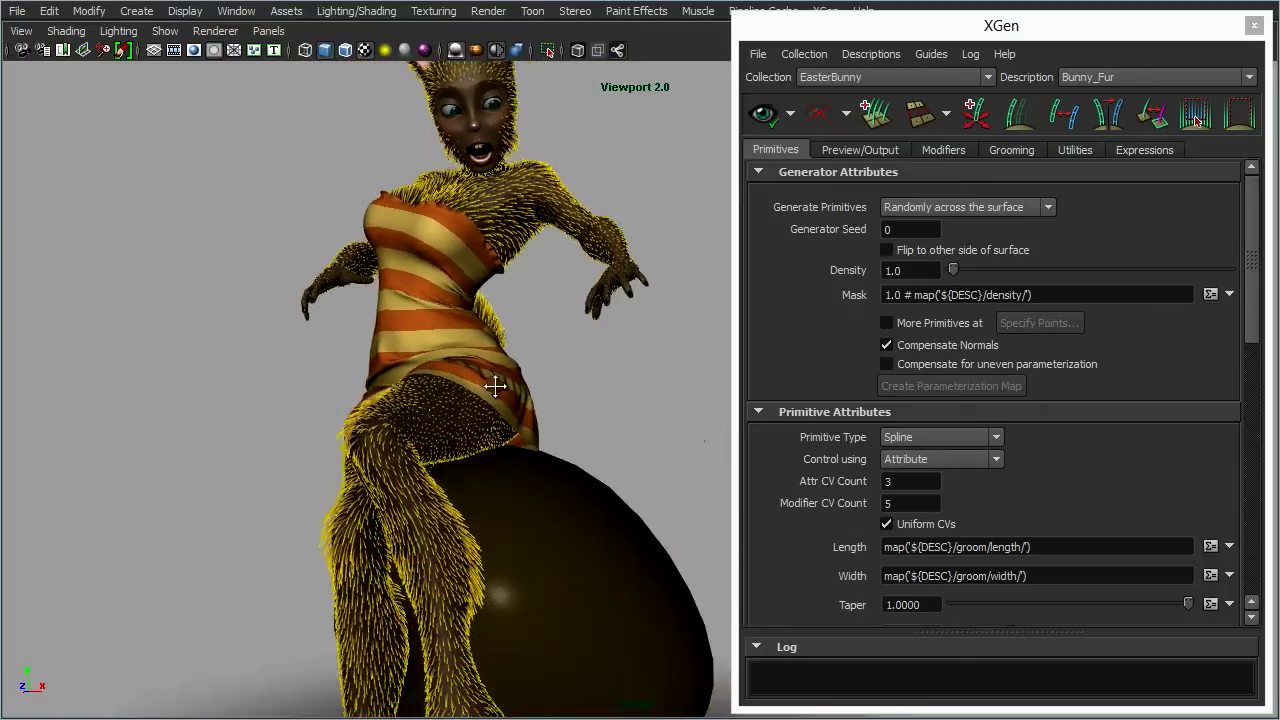
alt+right_drag(458, 385, 294, 369)
alt+drag(595, 429, 600, 443)
alt+right_drag(600, 443, 562, 432)
alt+drag(562, 432, 550, 414)
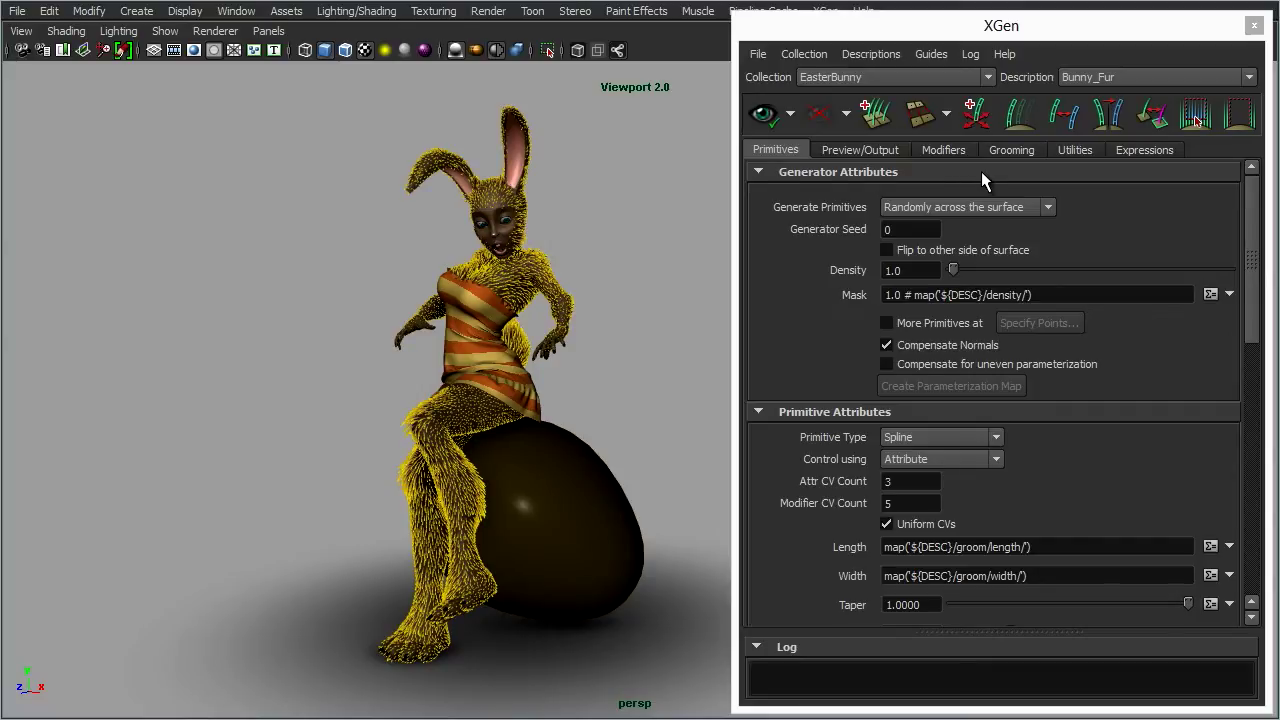
Review the grooming edit tools and the Bunny_Fur display settings, including visibility, density, and tip and base colors.
click(1012, 152)
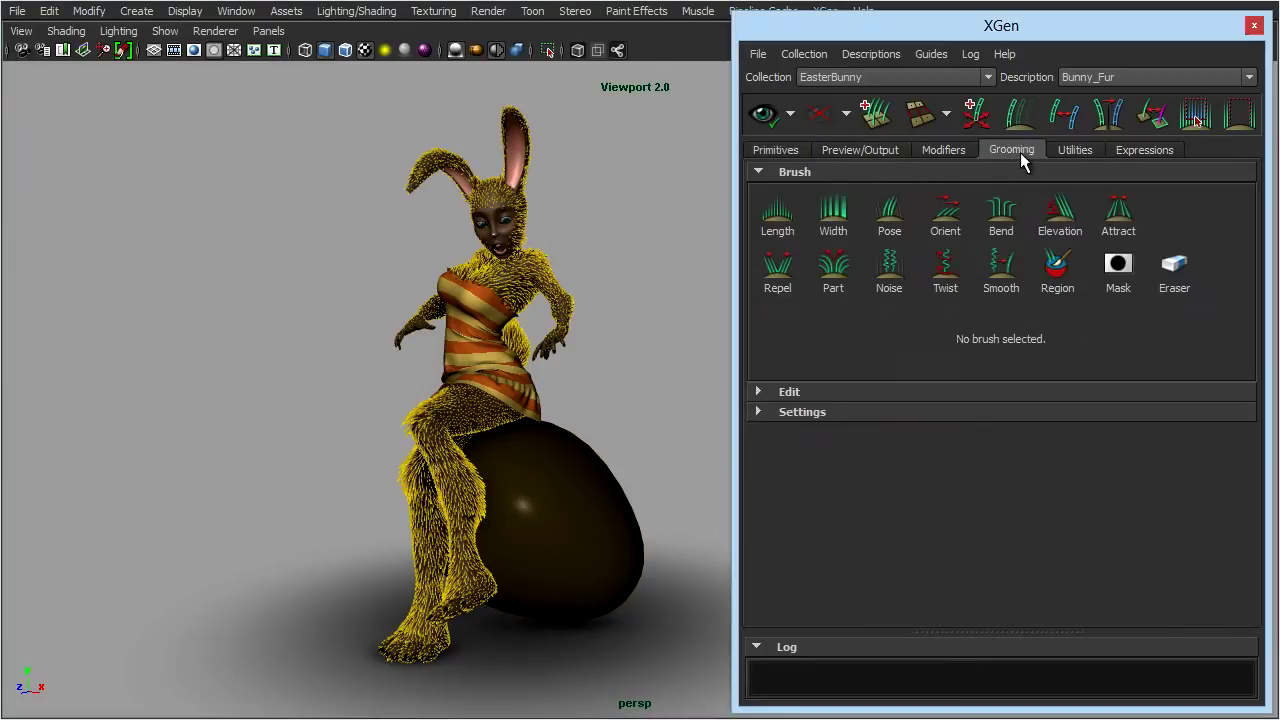
click(854, 392)
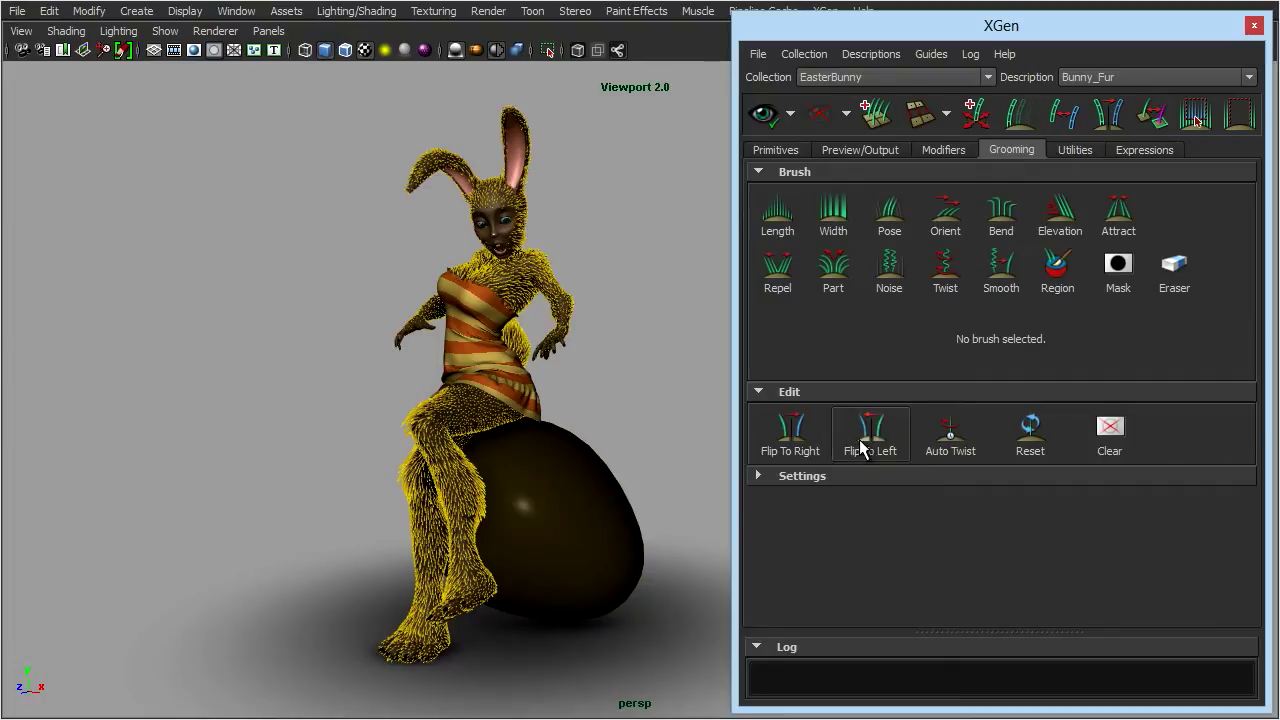
click(846, 477)
scroll(840, 477, down, 3)
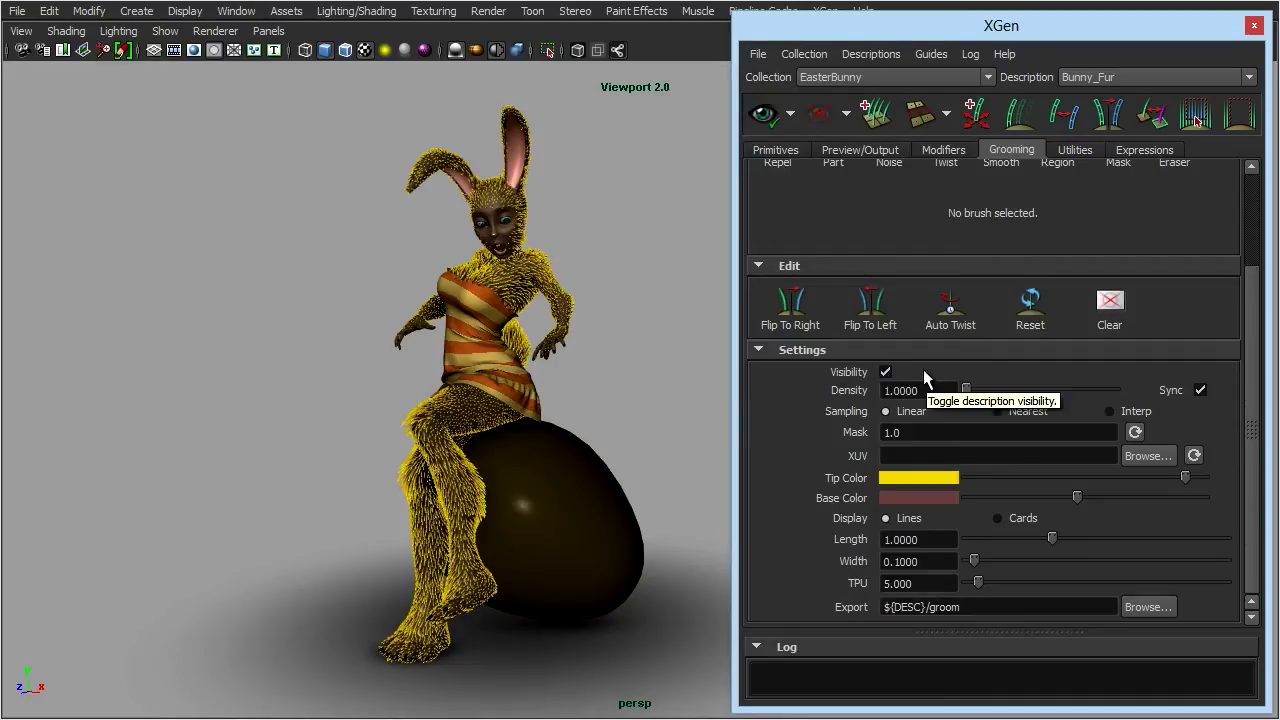
Close XGen, restore the standard view and create a brown display layer named Fur.
click(1247, 27)
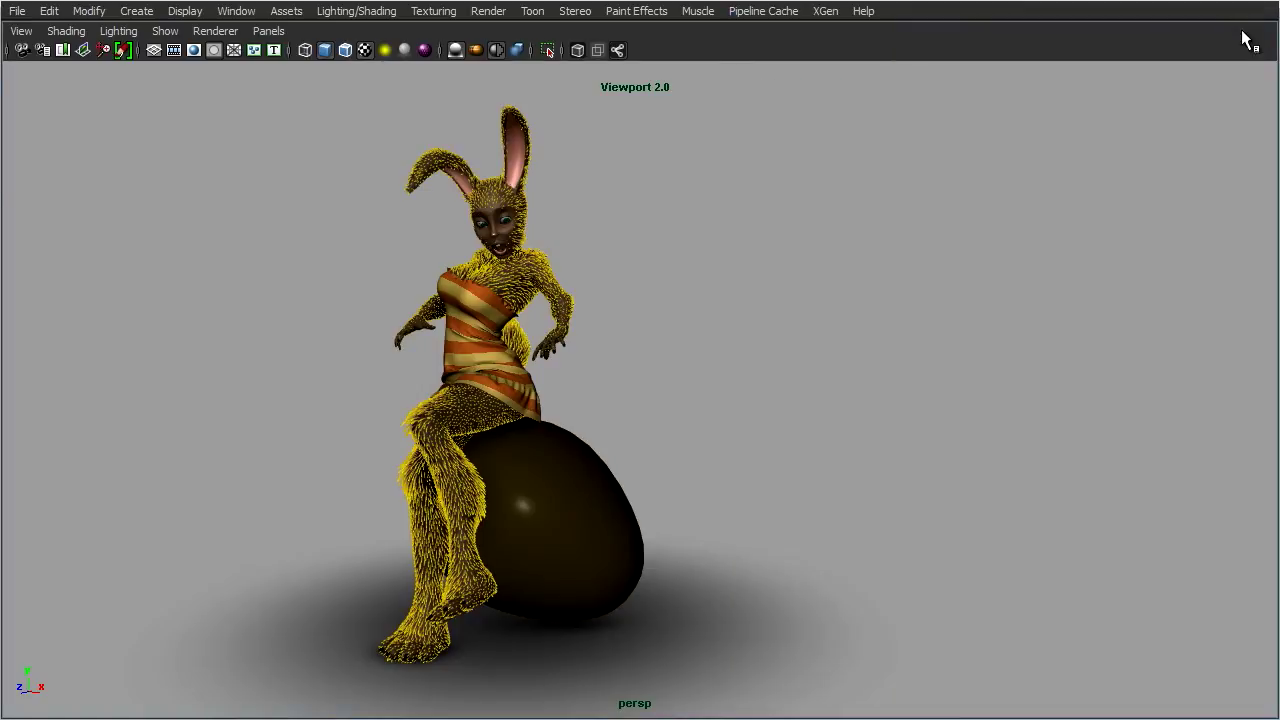
key(ctrl+space)
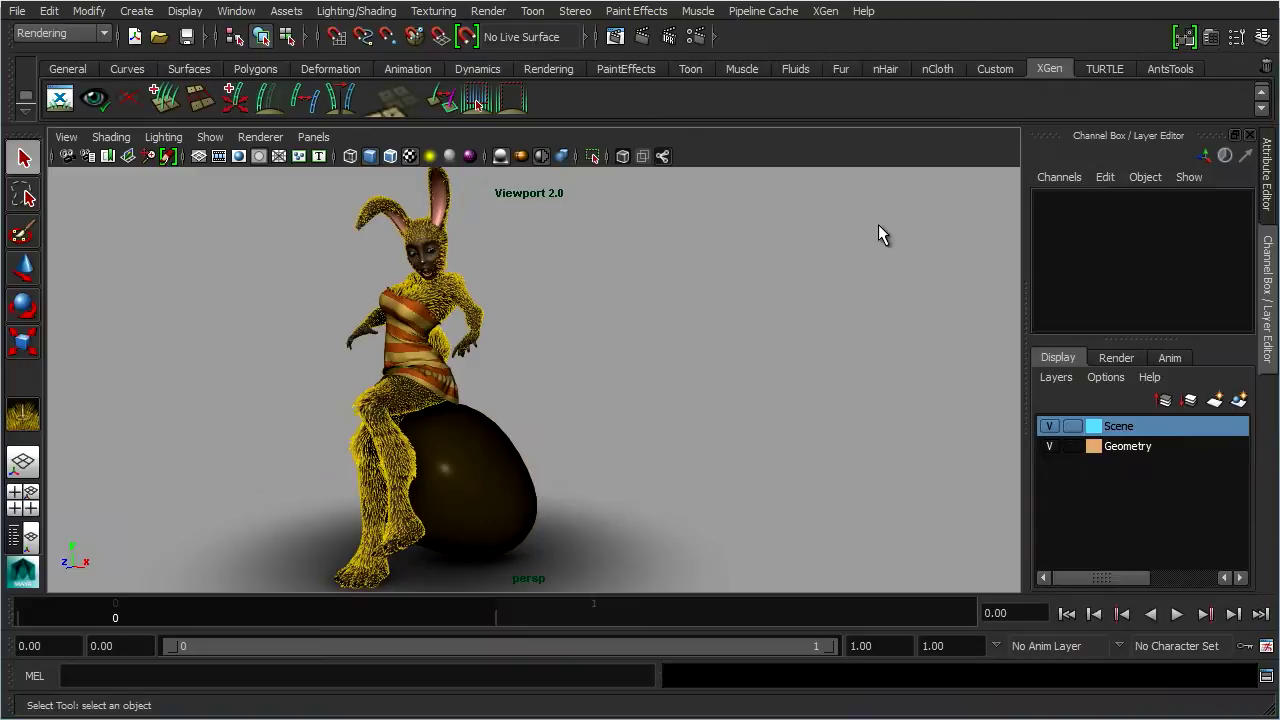
click(1213, 400)
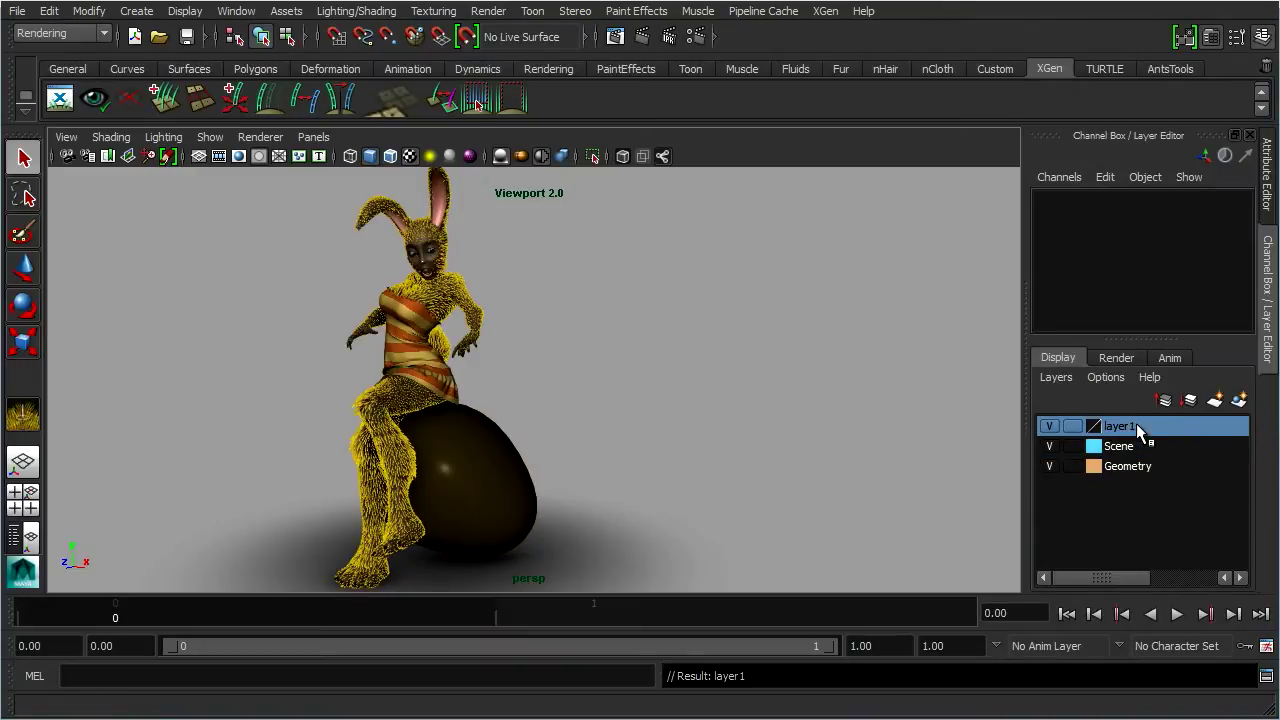
double_click(1136, 426)
drag(444, 172, 359, 169)
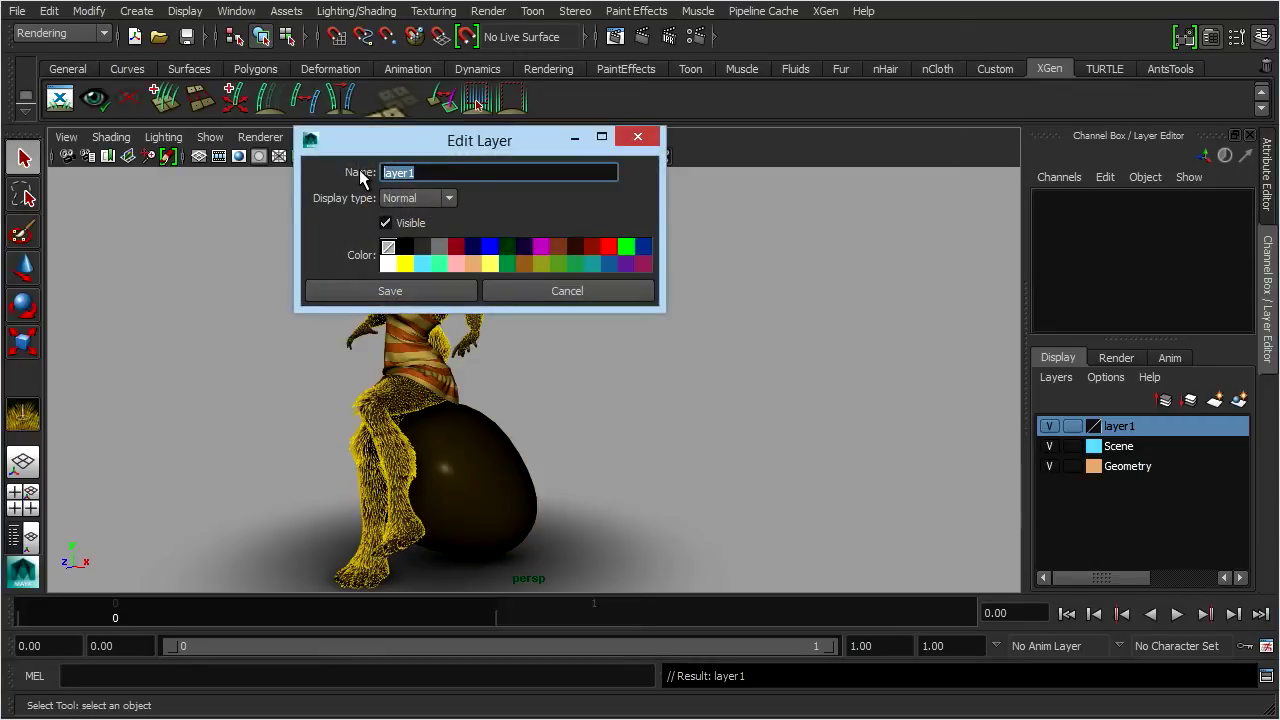
text(Fur)
click(451, 292)
Find the Bunny_Fur description under EasterBunny in the Outliner and add it to the Fur display layer.
click(236, 11)
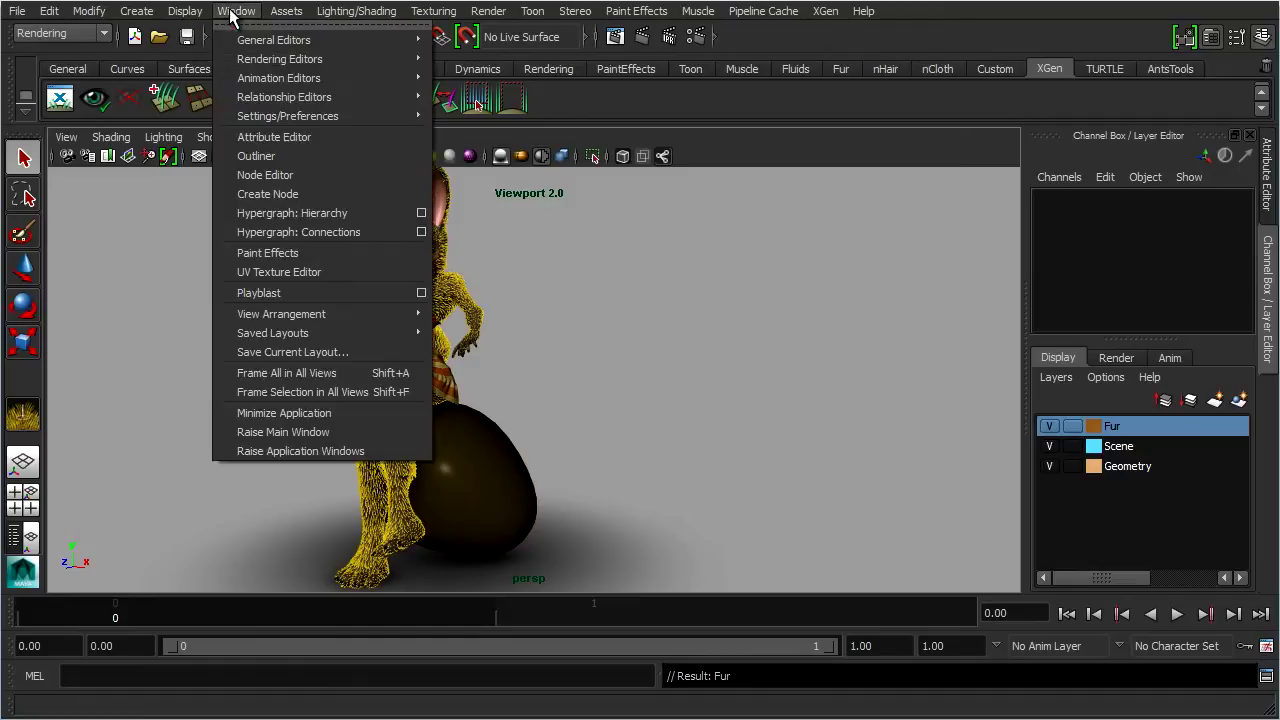
click(256, 156)
drag(634, 159, 802, 57)
drag(745, 410, 745, 545)
click(648, 296)
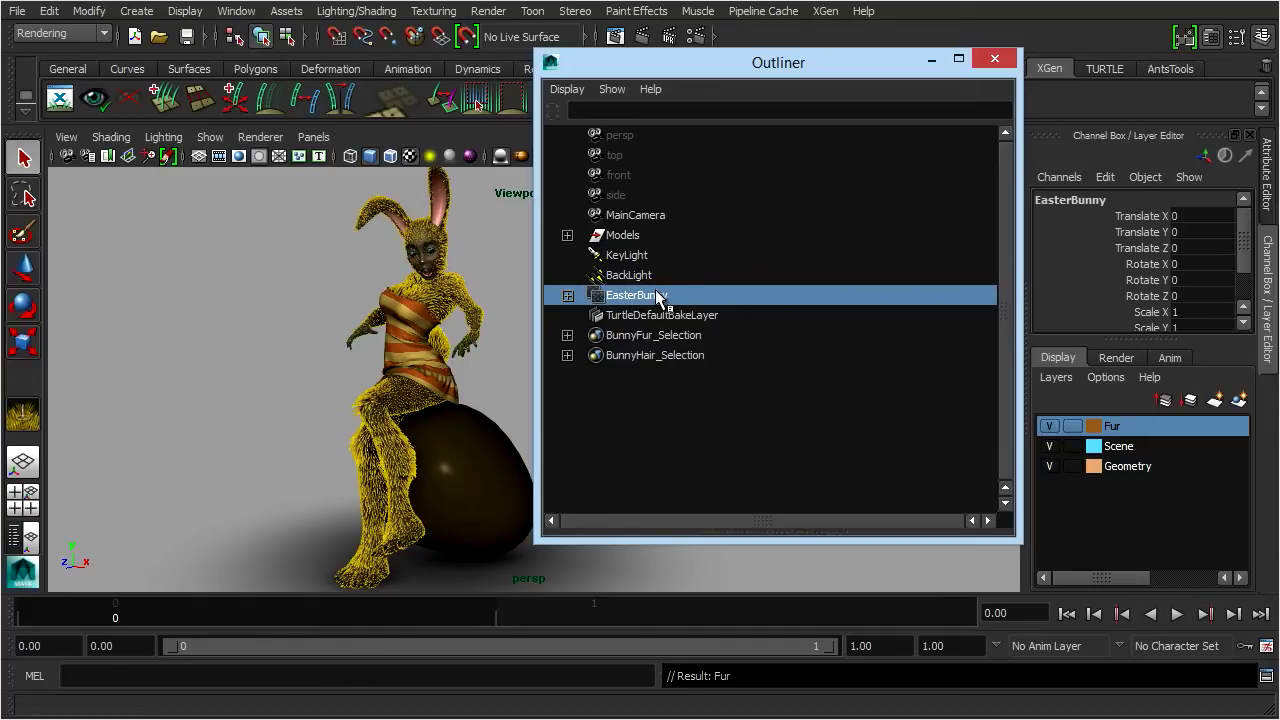
click(567, 296)
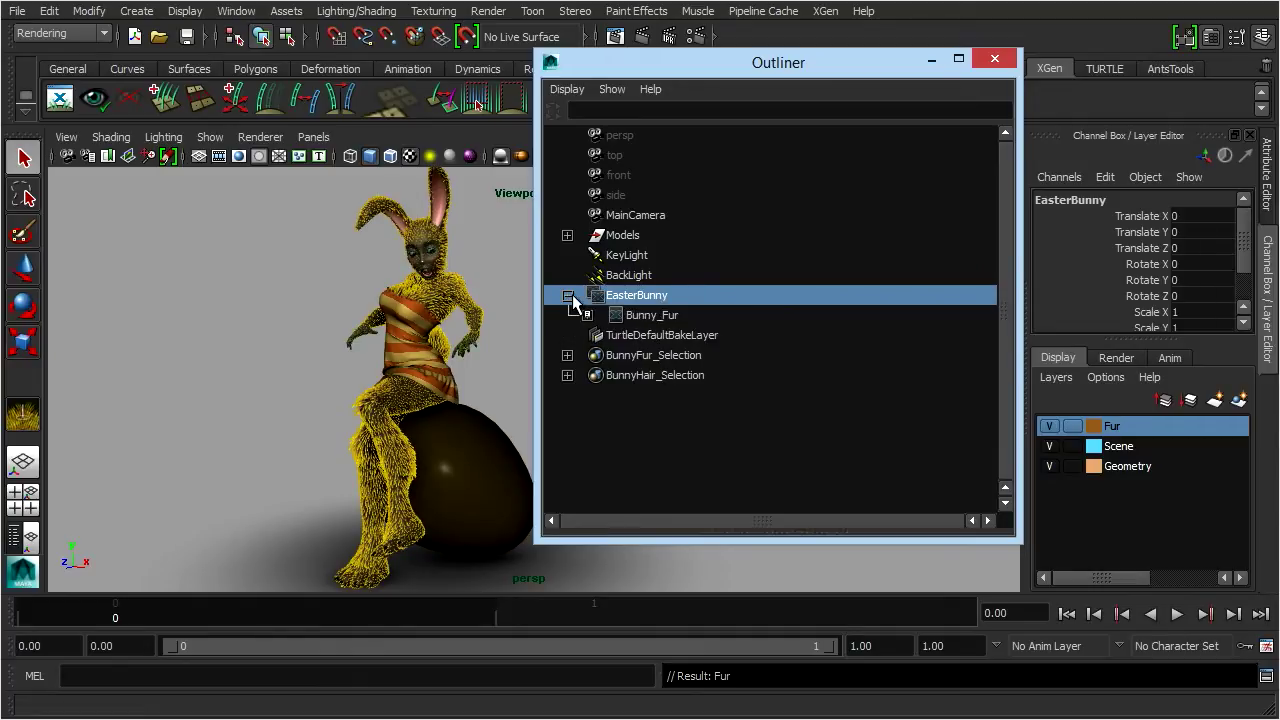
click(677, 315)
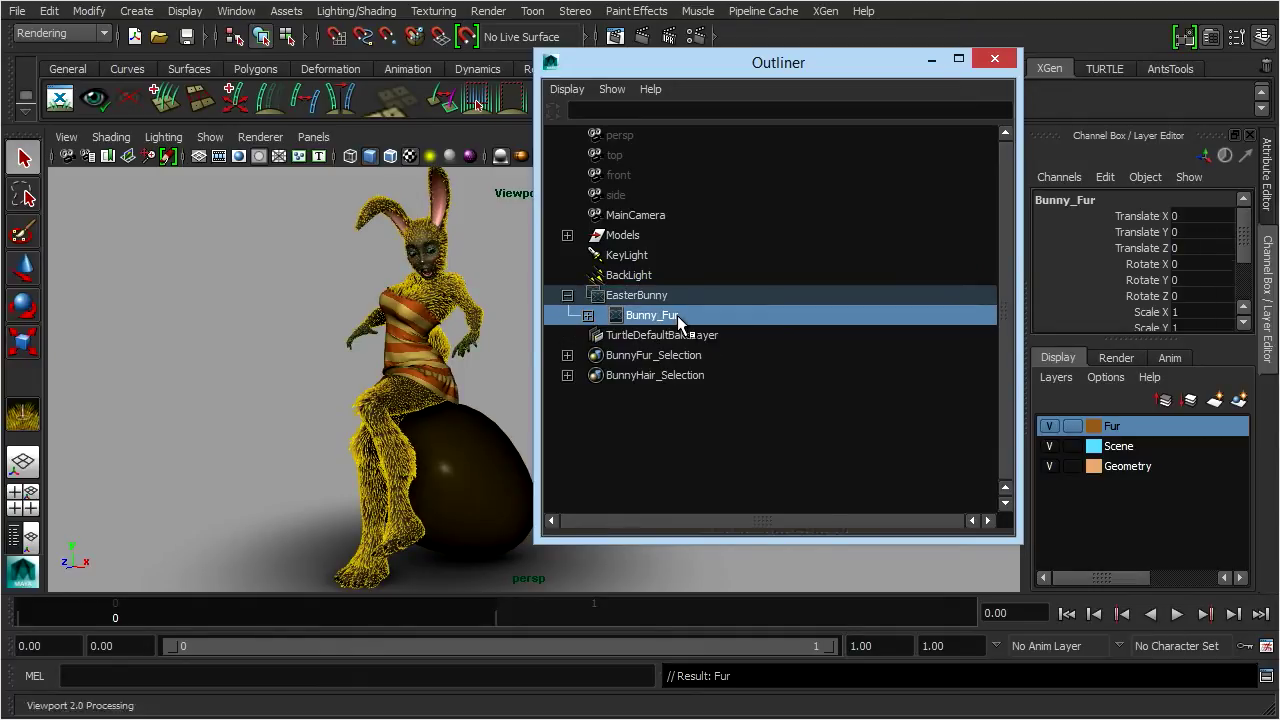
right_click(1122, 430)
click(1145, 457)
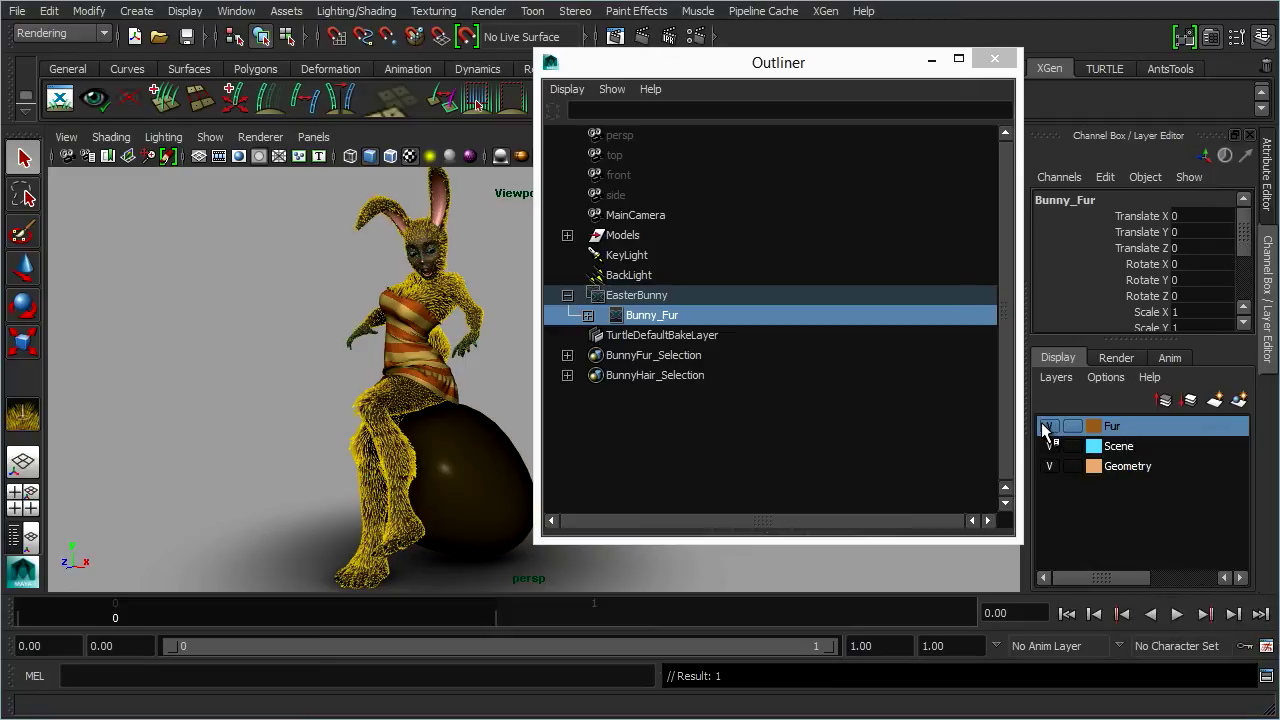
Test the Fur layer's visibility, close the Outliner, clear the selection and leave the Fur layer hidden.
click(1047, 428)
click(1048, 428)
click(1052, 429)
click(1052, 429)
drag(1016, 346, 848, 347)
drag(699, 62, 836, 79)
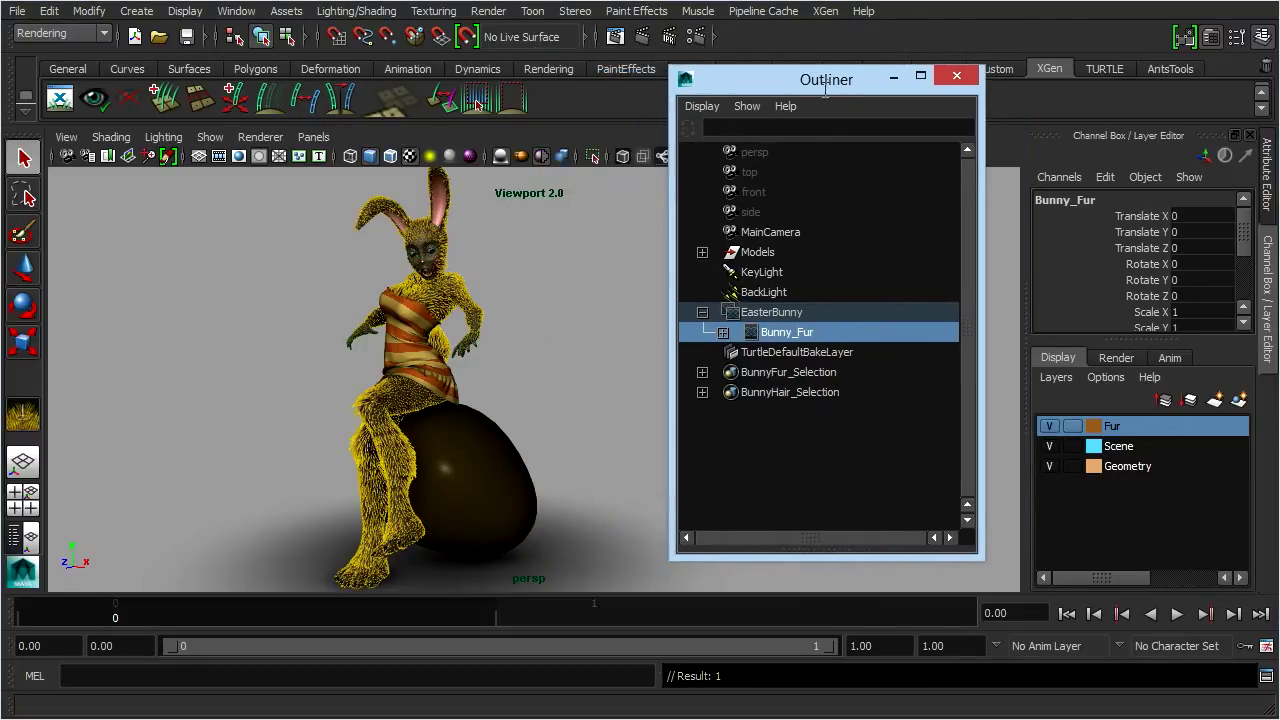
click(962, 80)
click(595, 262)
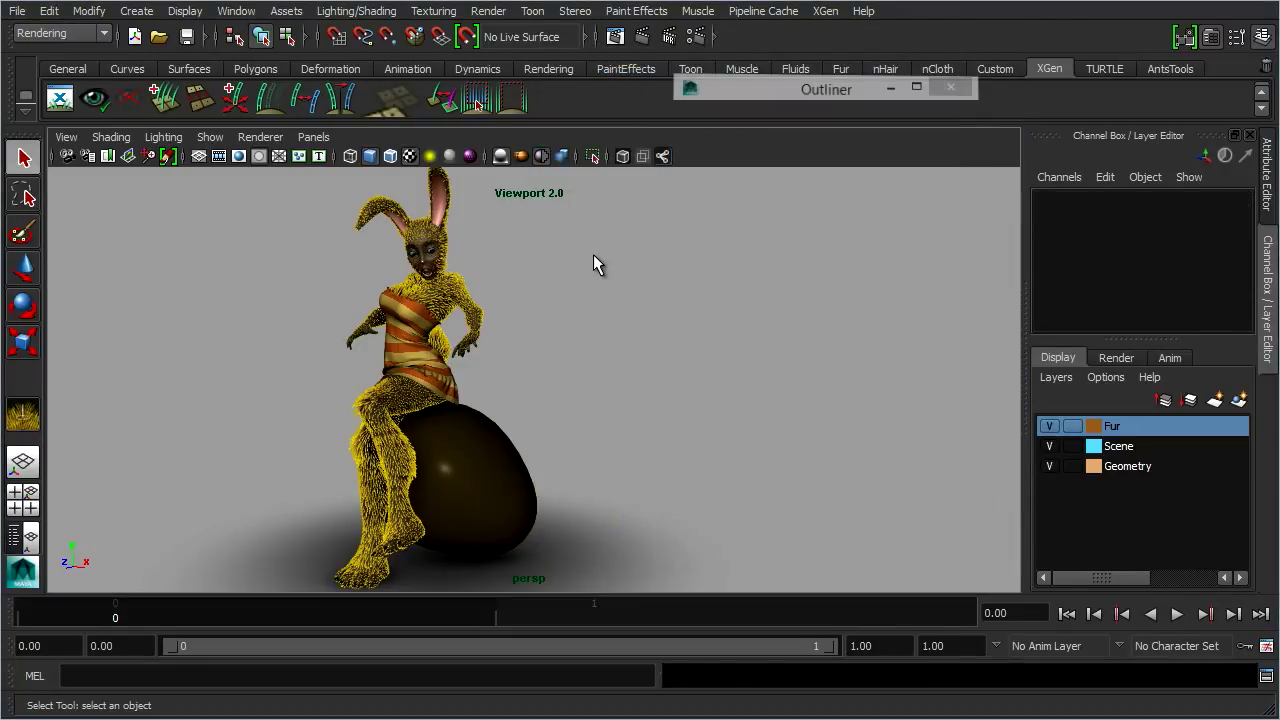
click(1049, 427)
click(1049, 427)
click(1049, 427)
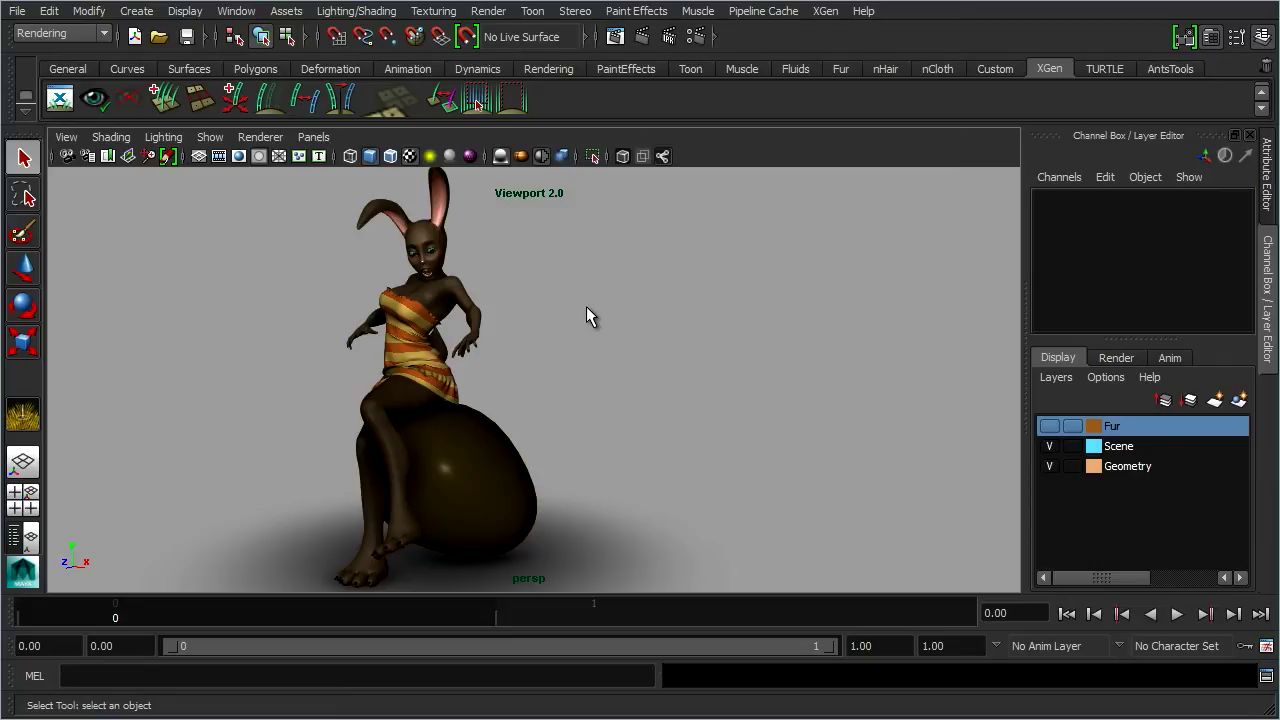
Select the bunny's scalp faces with the BunnyHair_Selection quick select set and inspect them from around the head.
alt+middle_drag(528, 286, 634, 394)
alt+right_drag(668, 386, 756, 369)
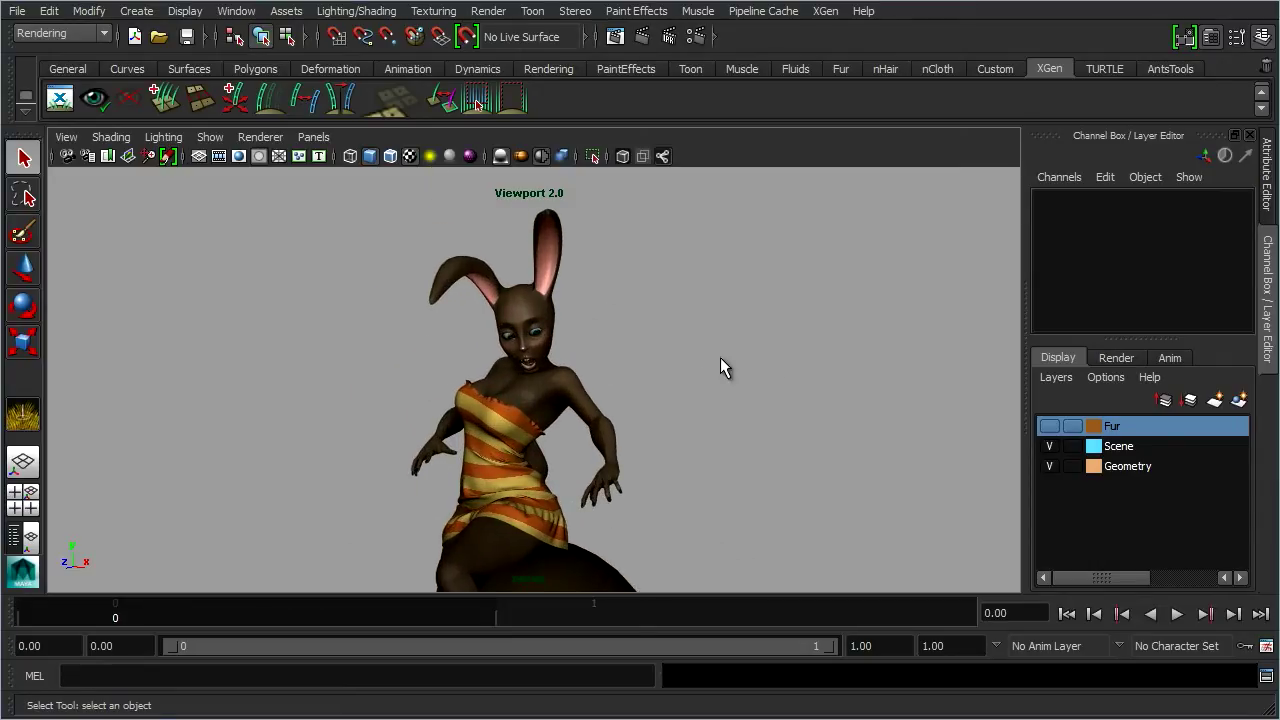
click(49, 11)
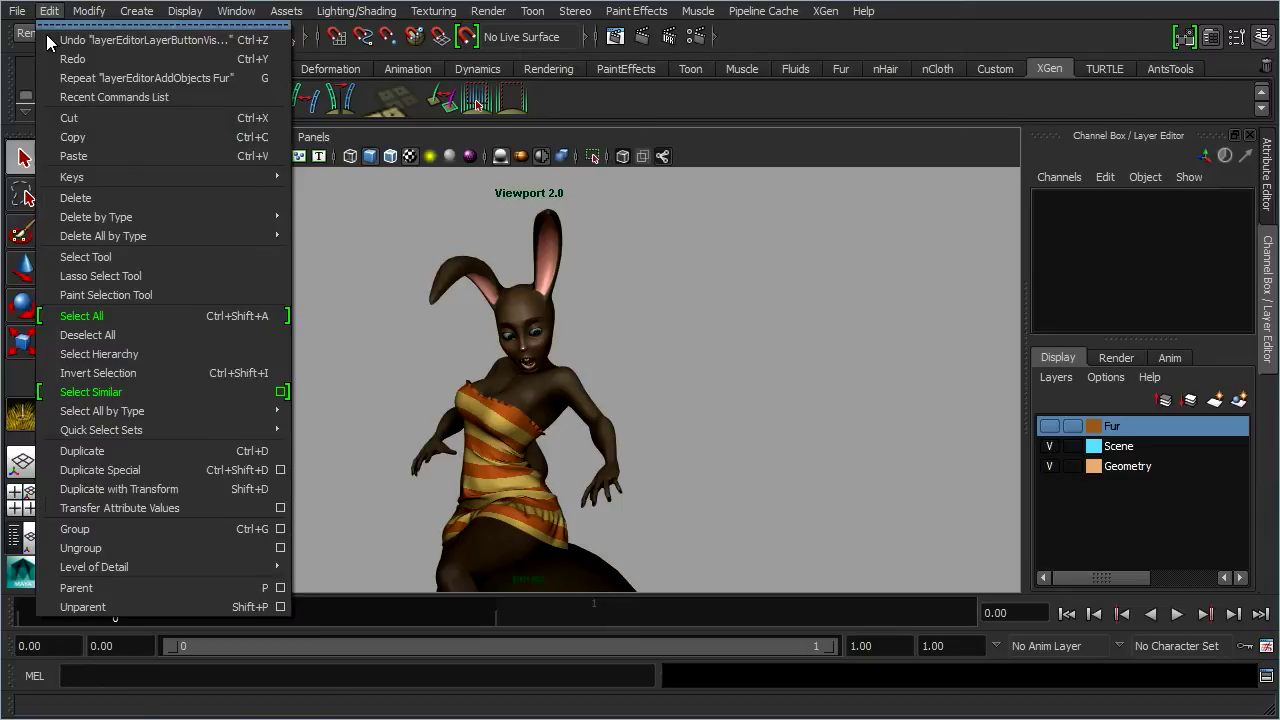
mouse_move(146, 432)
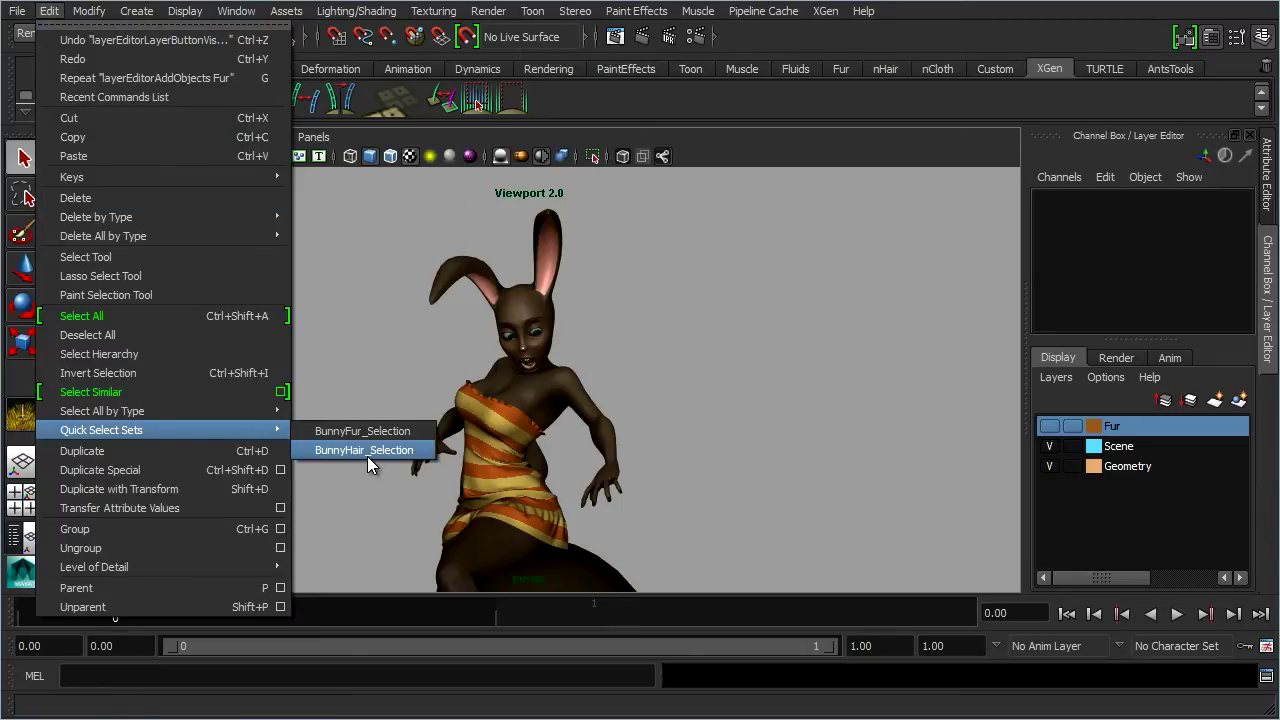
click(330, 451)
alt+drag(763, 402, 623, 443)
alt+right_drag(623, 443, 976, 482)
alt+middle_drag(640, 425, 587, 486)
alt+right_drag(587, 486, 780, 447)
right_drag(590, 347, 594, 392)
alt+drag(704, 436, 466, 442)
alt+drag(291, 436, 565, 407)
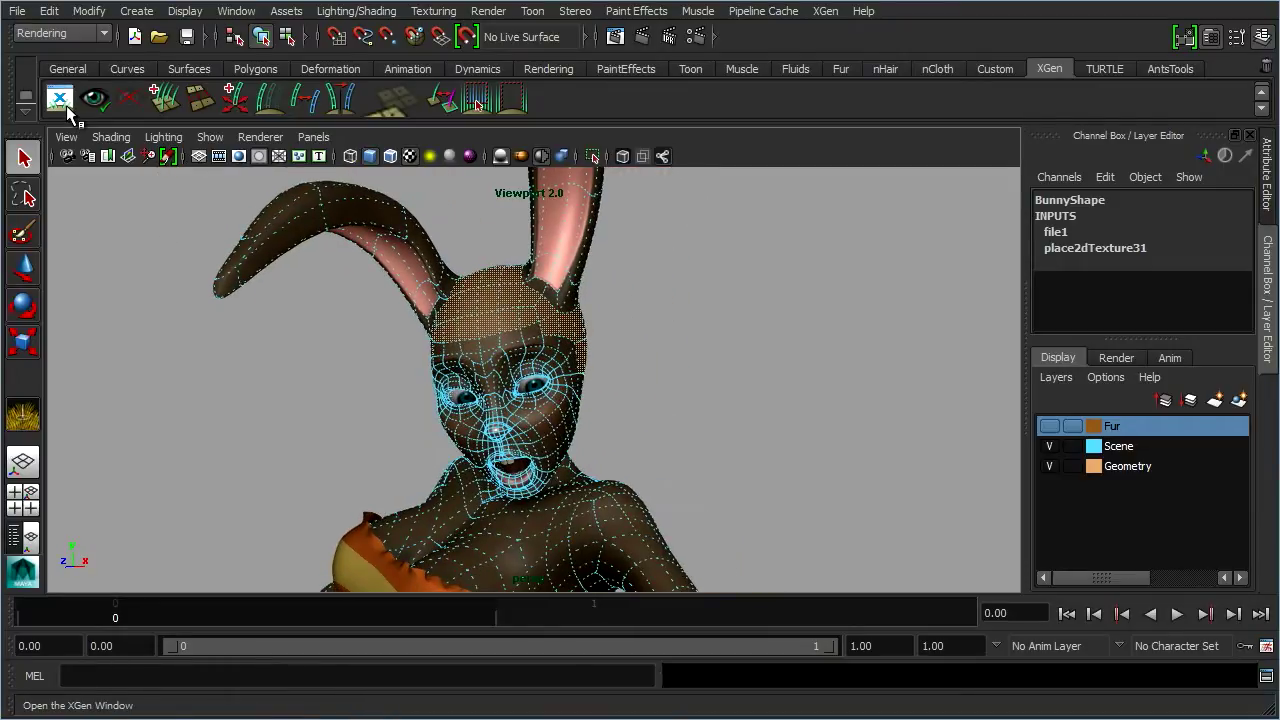
Open XGen and start a new description named Bunny_Hair in the existing EasterBunny collection.
click(60, 98)
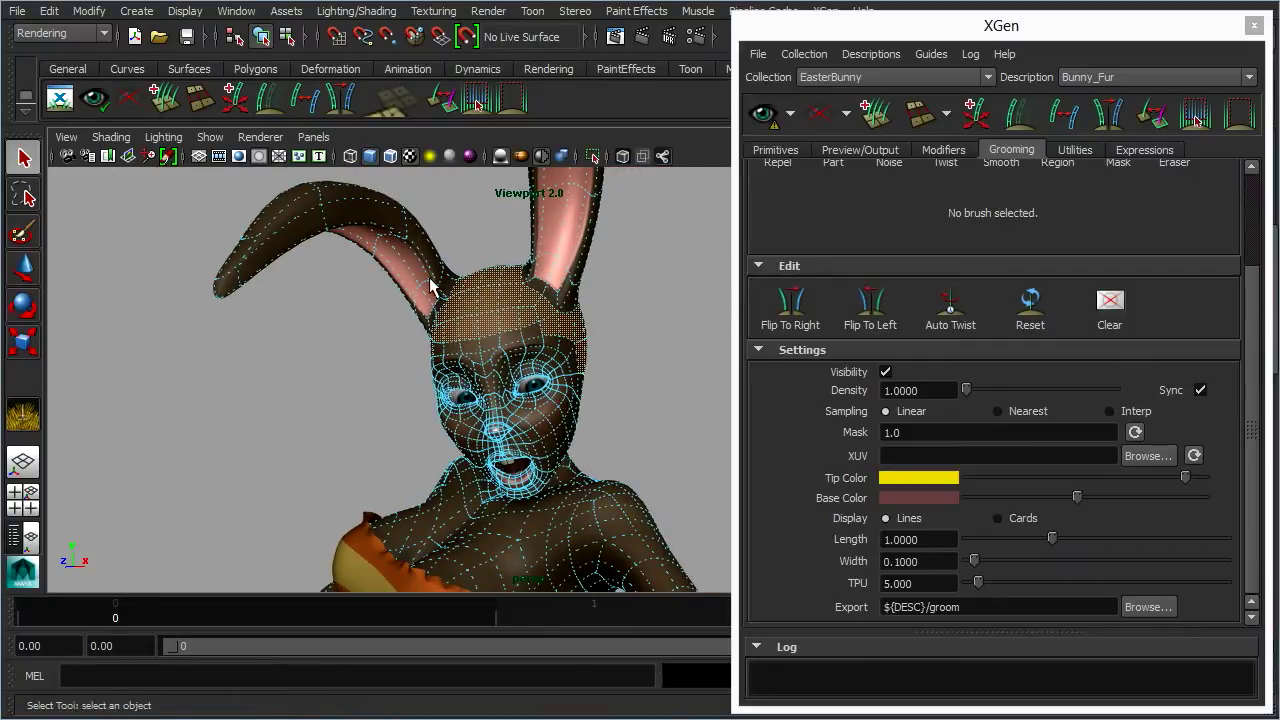
click(775, 150)
click(866, 56)
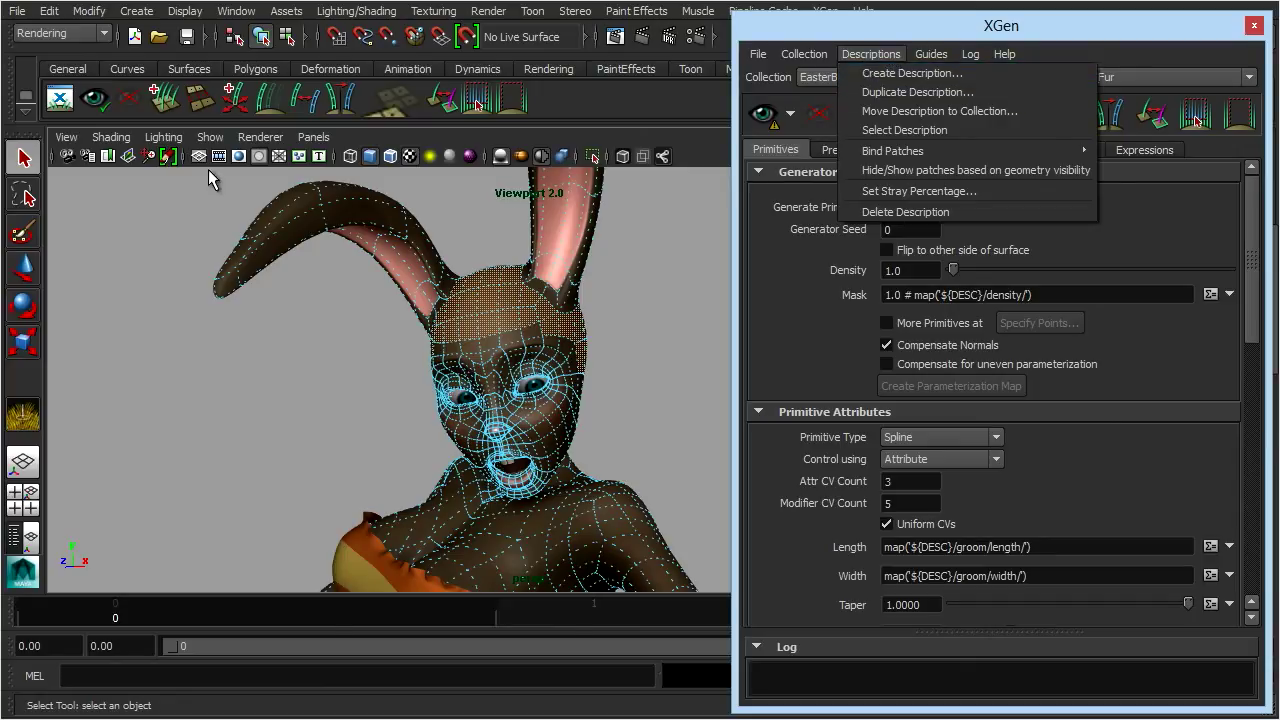
mouse_move(758, 54)
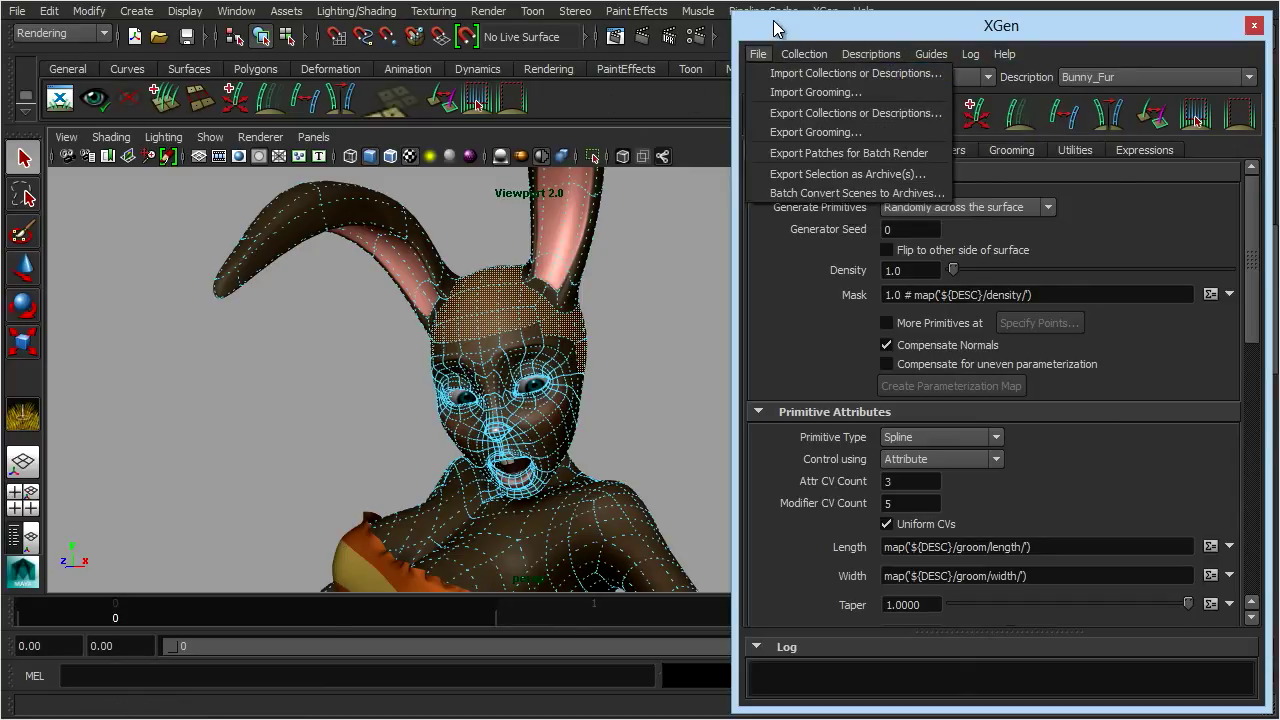
click(834, 28)
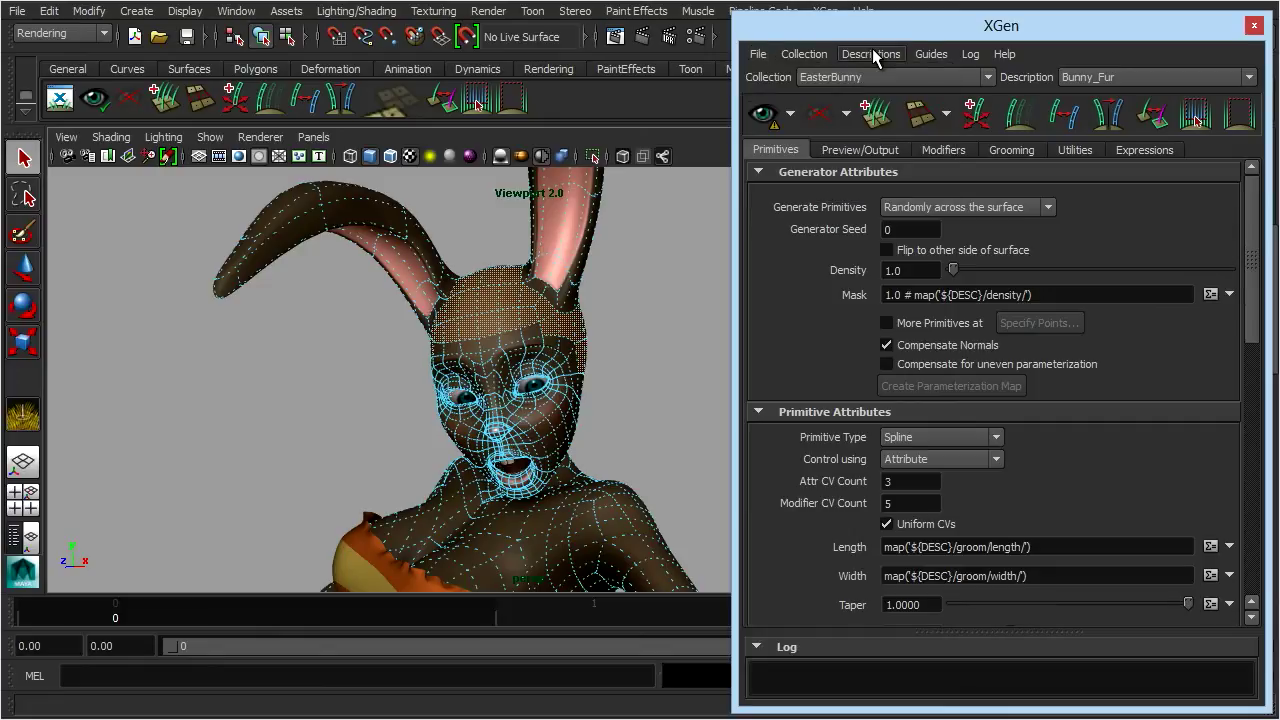
click(866, 54)
click(905, 71)
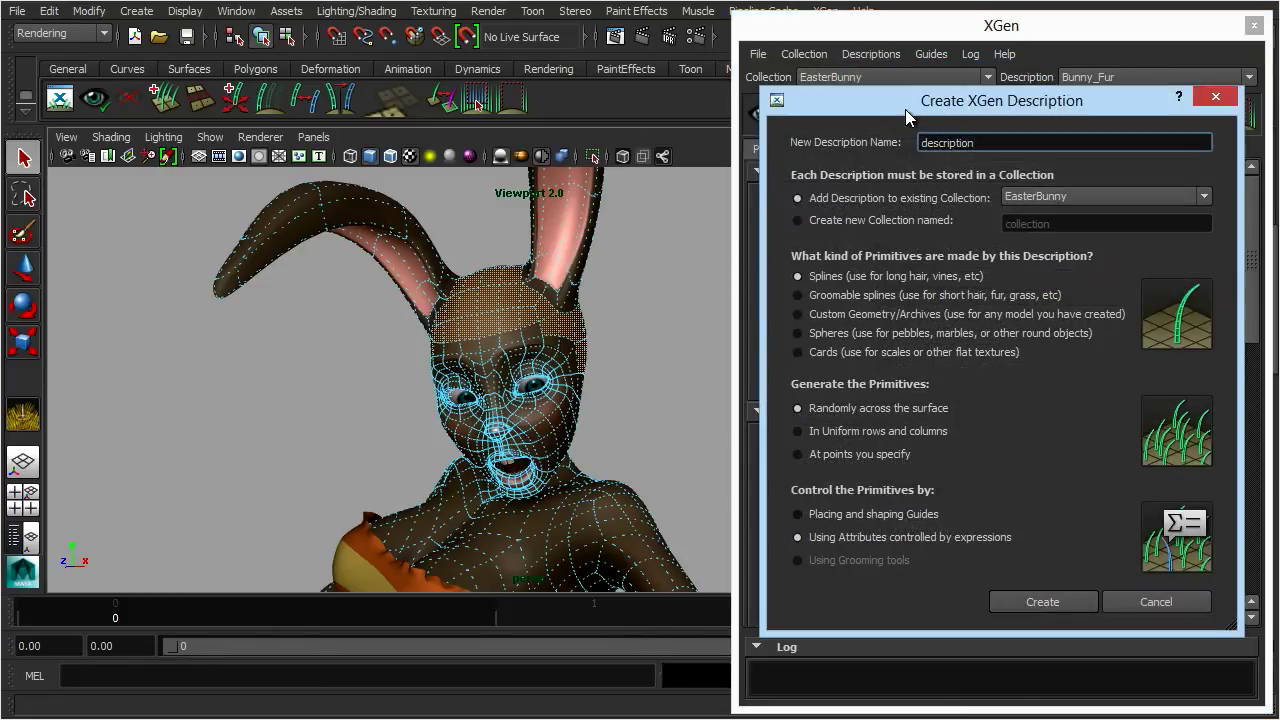
drag(906, 101, 481, 110)
double_click(580, 152)
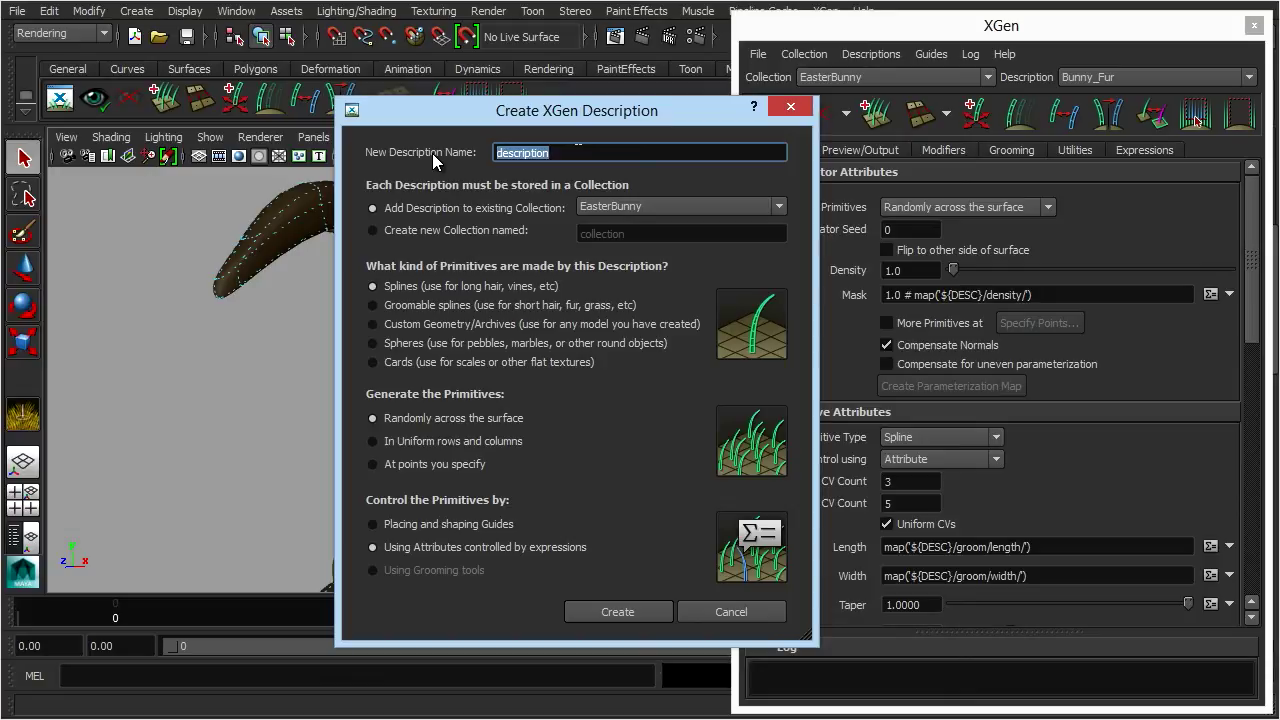
text(Bunny_Hair)
click(668, 206)
click(654, 223)
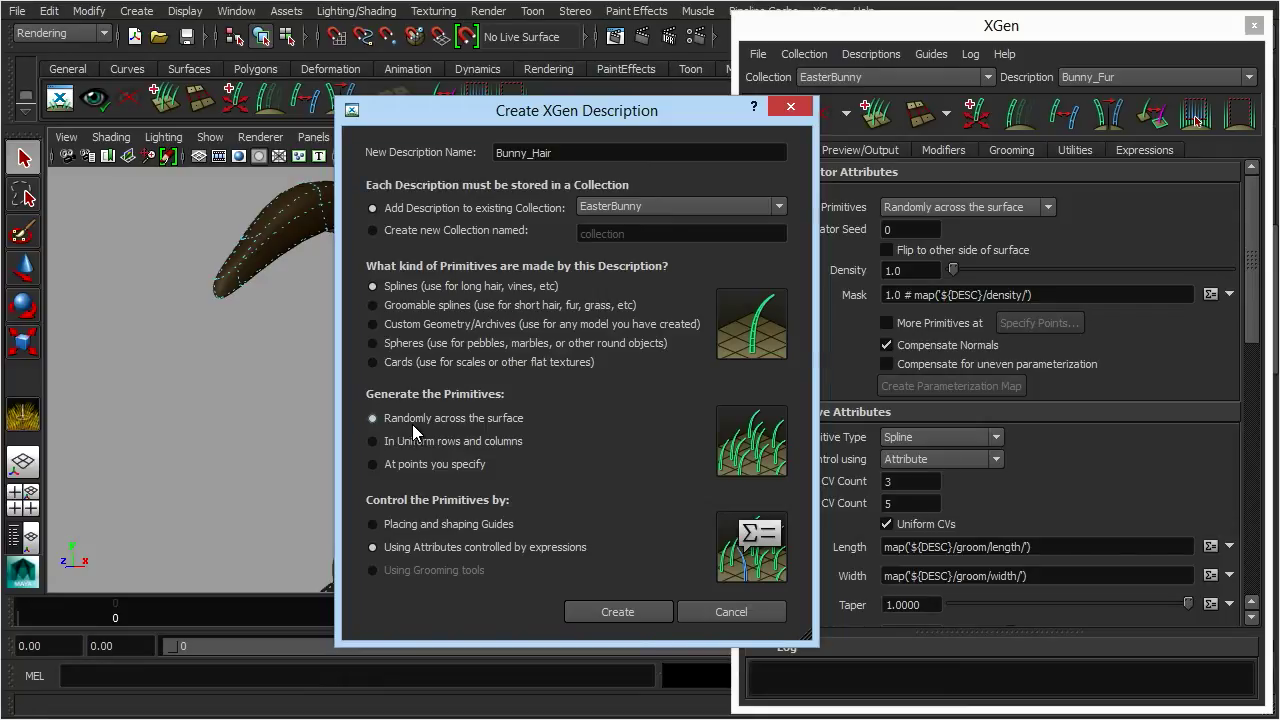
Create the spline description with primitives generated randomly across the surface and controlled by placing and shaping guides.
click(434, 446)
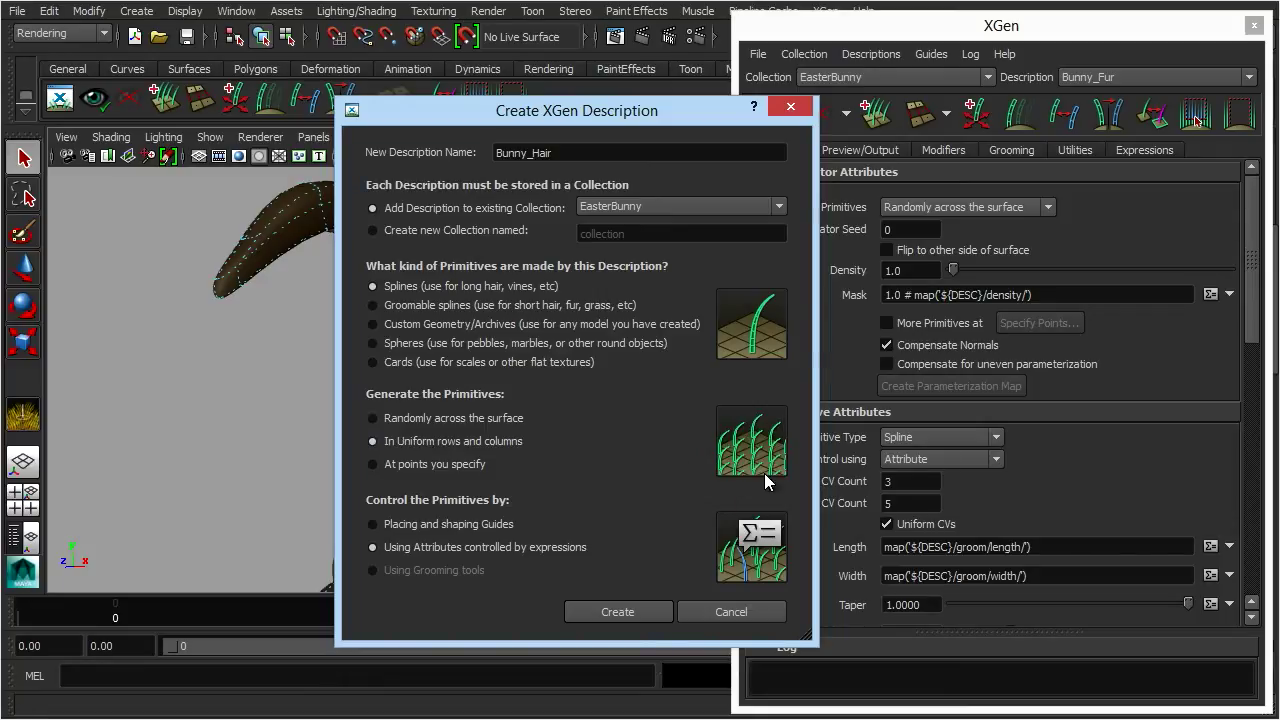
click(442, 464)
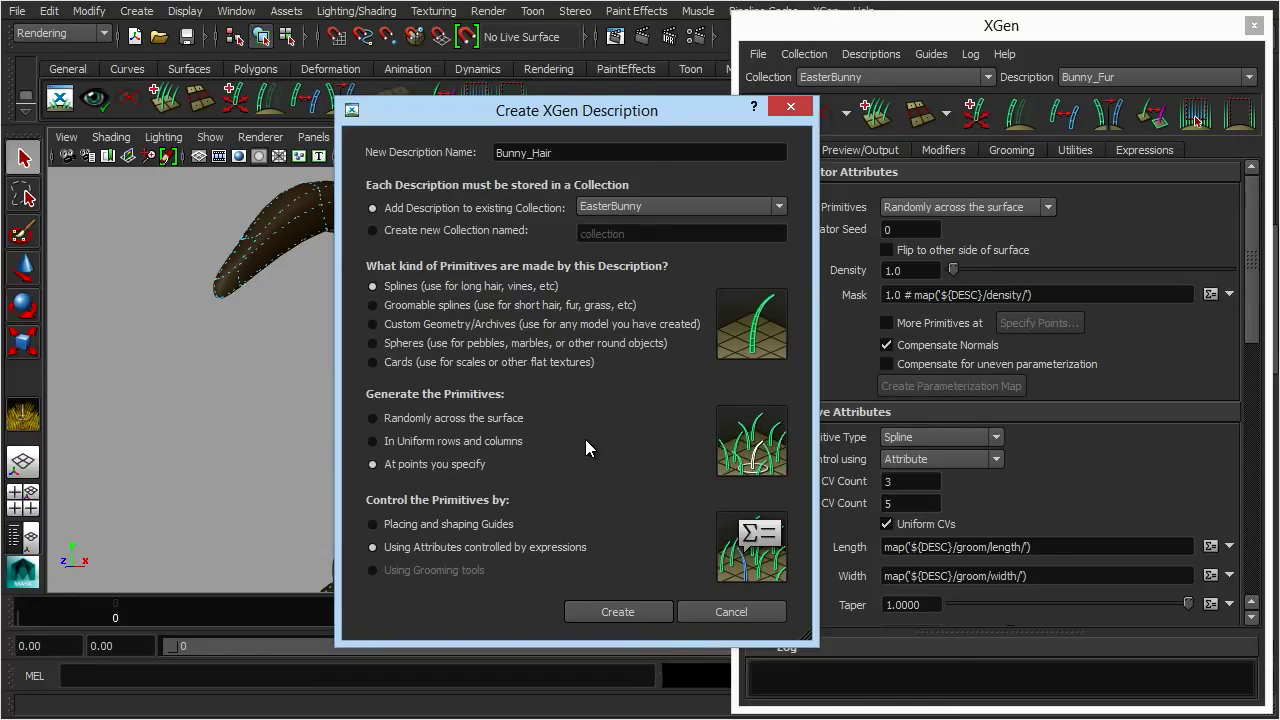
click(504, 417)
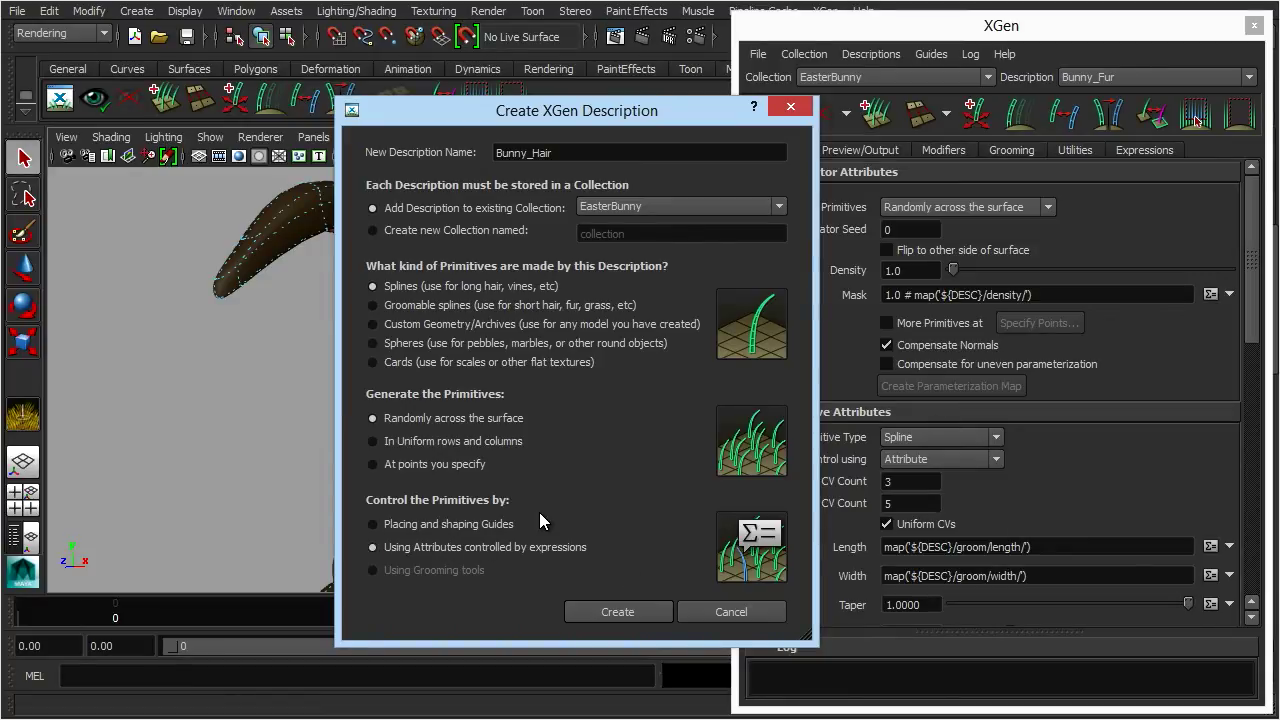
click(445, 523)
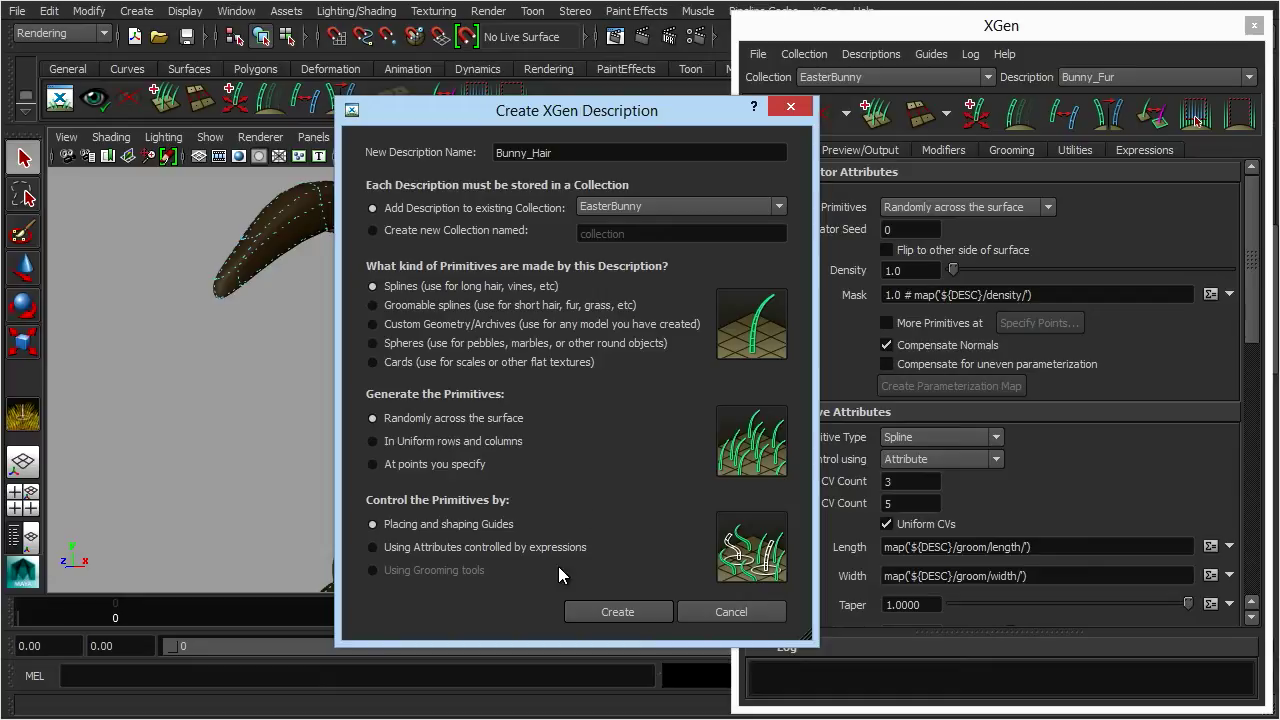
click(604, 611)
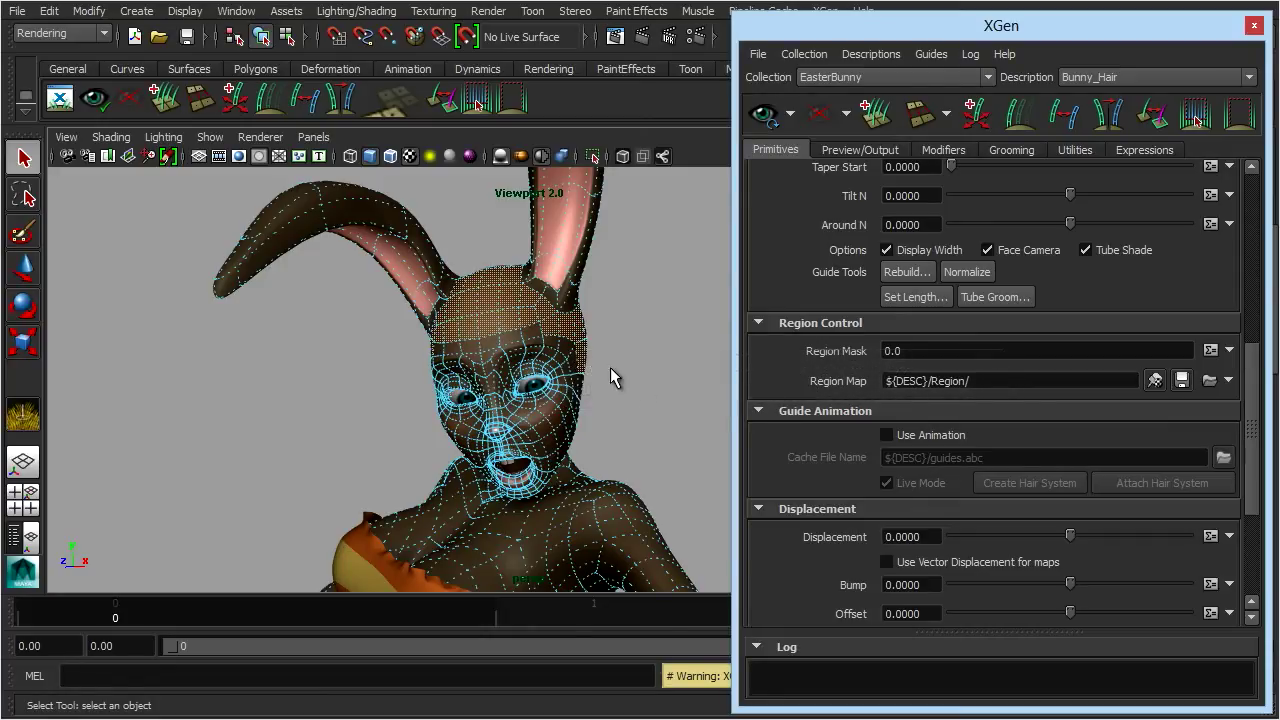
Enlarge the viewport to full screen, frame the head and select the whole bunny mesh instead of the scalp faces.
alt+drag(597, 389, 640, 407)
key(ctrl+space)
alt+middle_drag(641, 358, 563, 316)
alt+drag(470, 352, 512, 376)
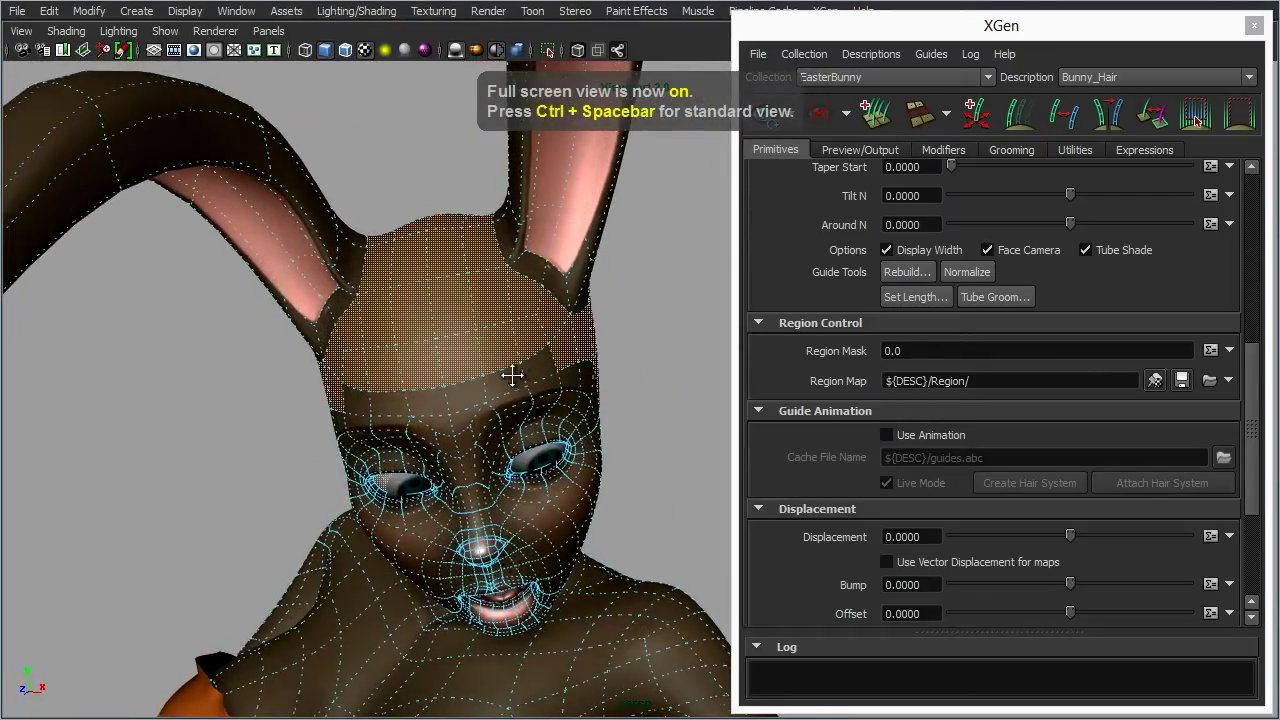
alt+middle_drag(512, 376, 508, 386)
alt+right_drag(510, 384, 636, 416)
alt+middle_drag(636, 424, 656, 396)
click(402, 314)
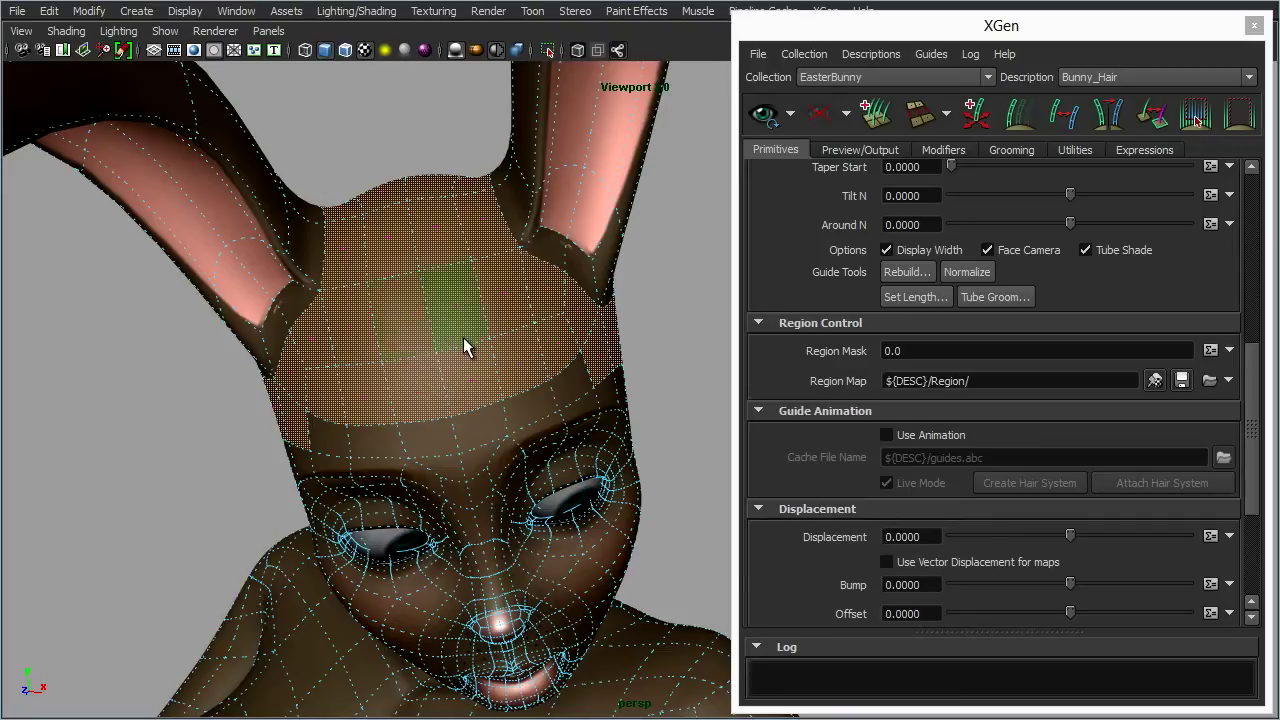
click(640, 301)
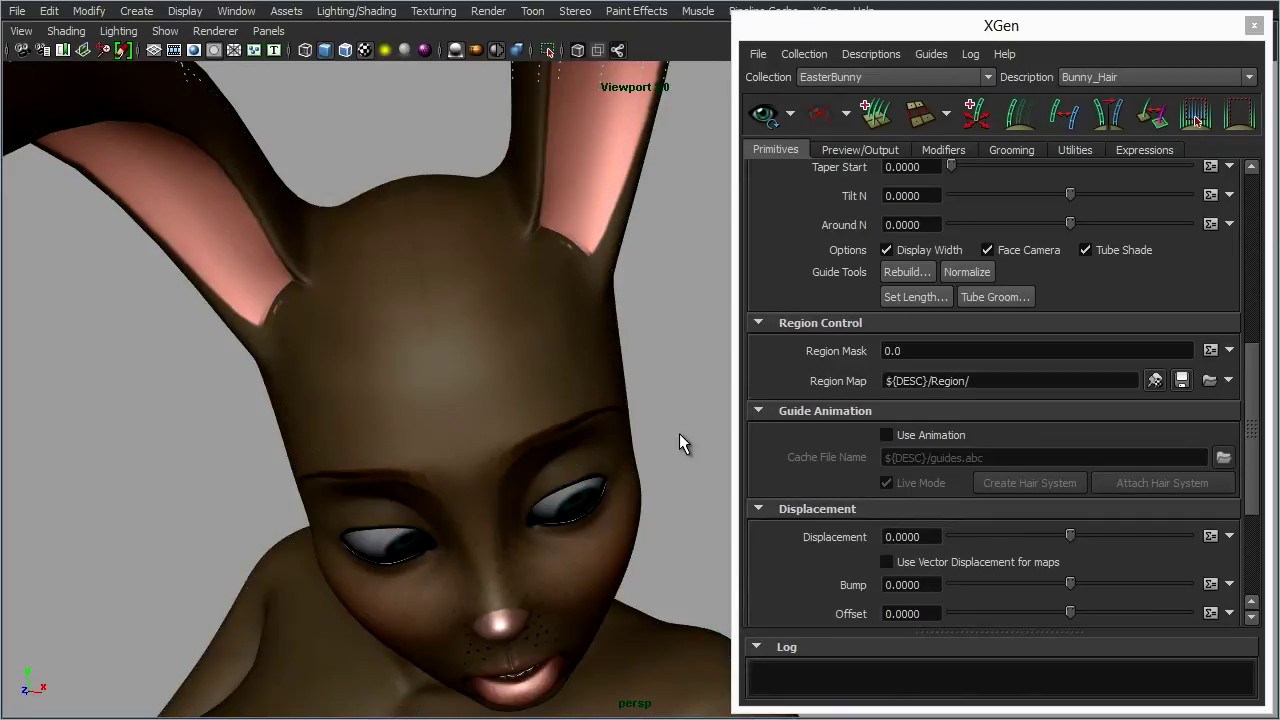
click(593, 312)
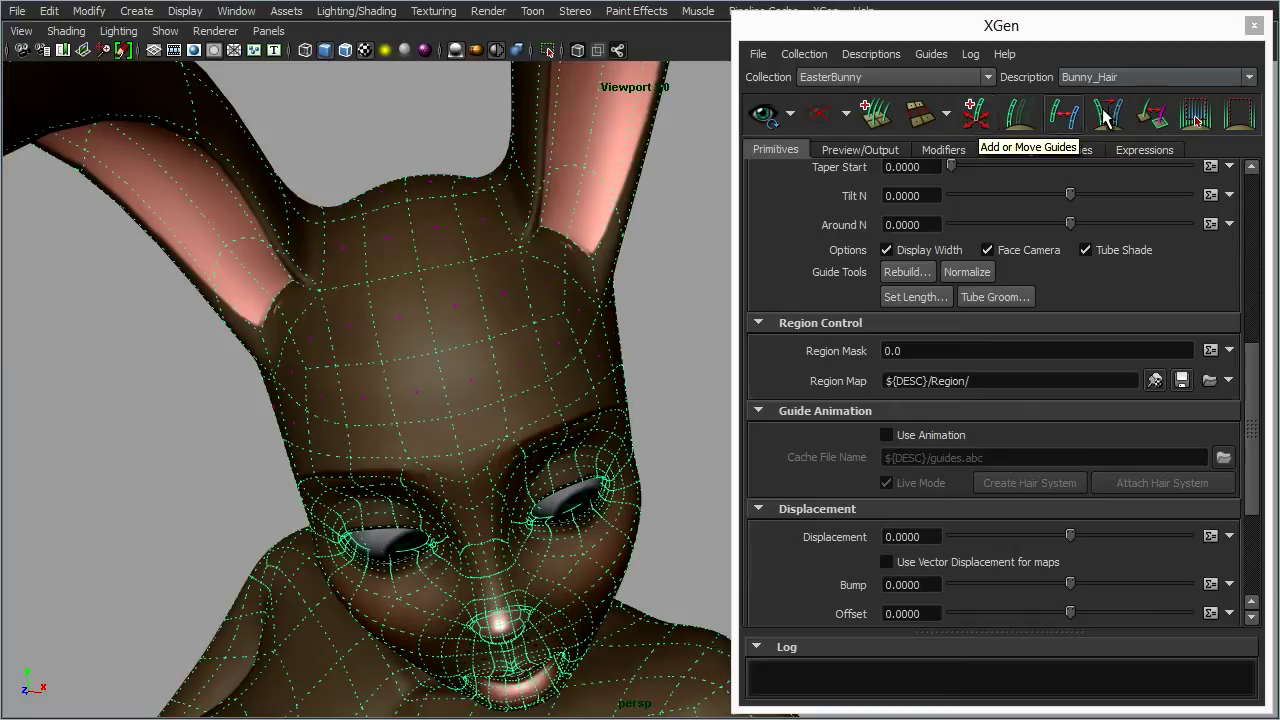
Check the descriptions available in the EasterBunny collection and keep Bunny_Hair as the current one.
click(1135, 78)
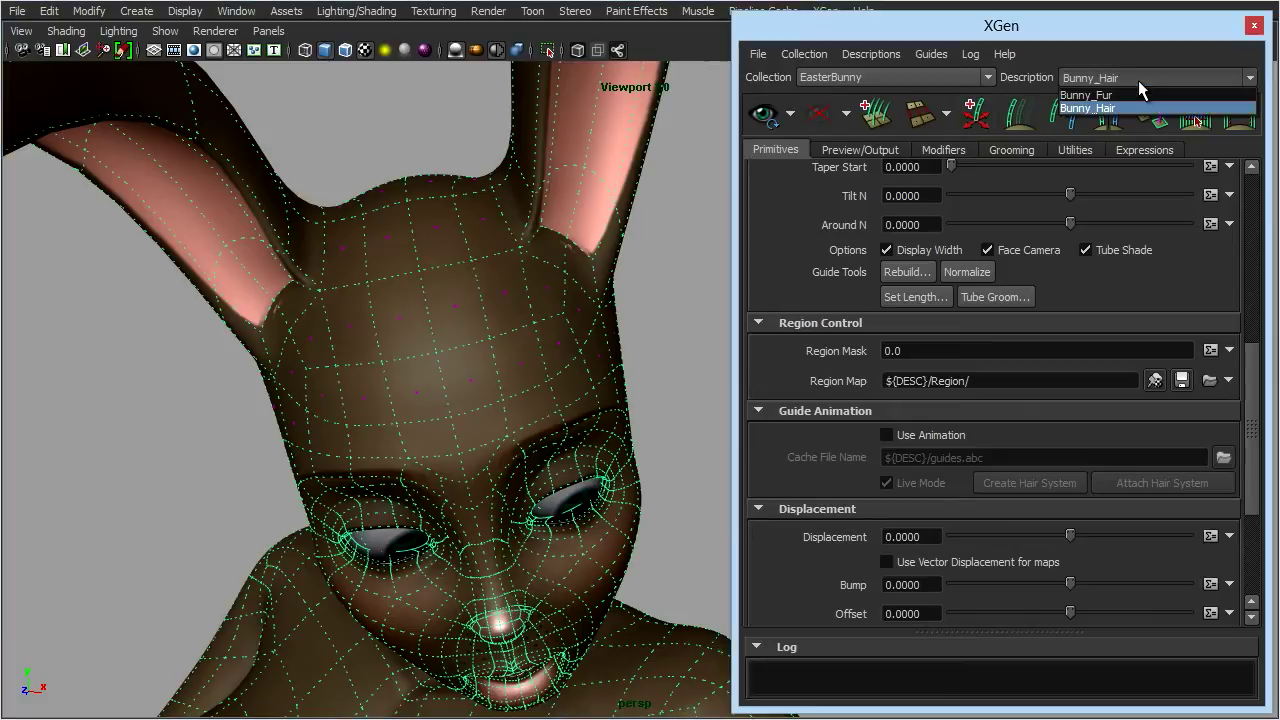
click(1117, 108)
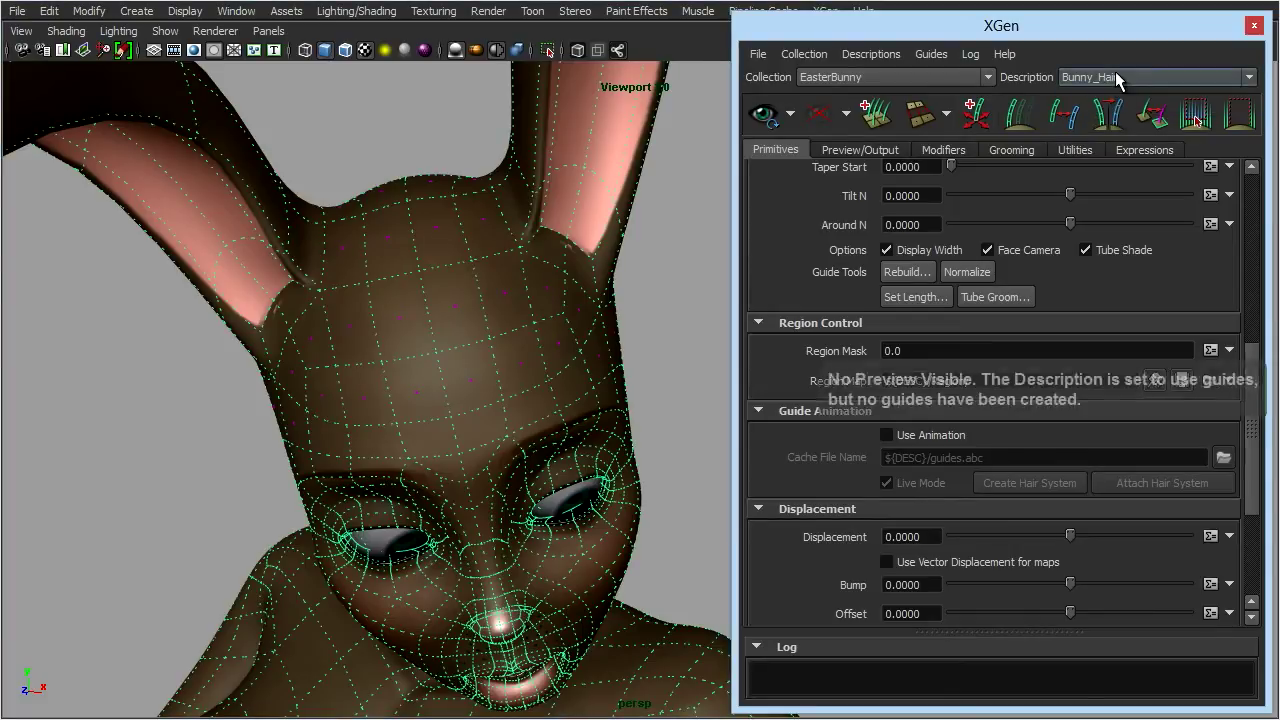
click(1119, 78)
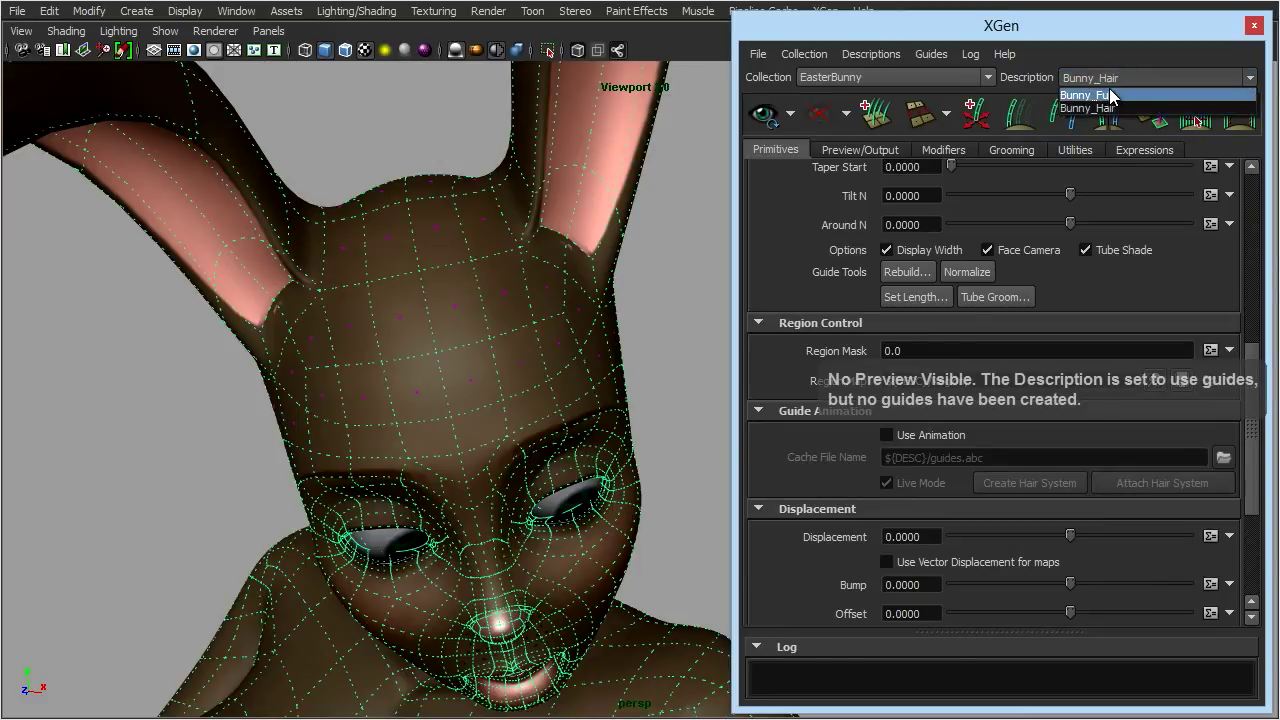
click(1112, 108)
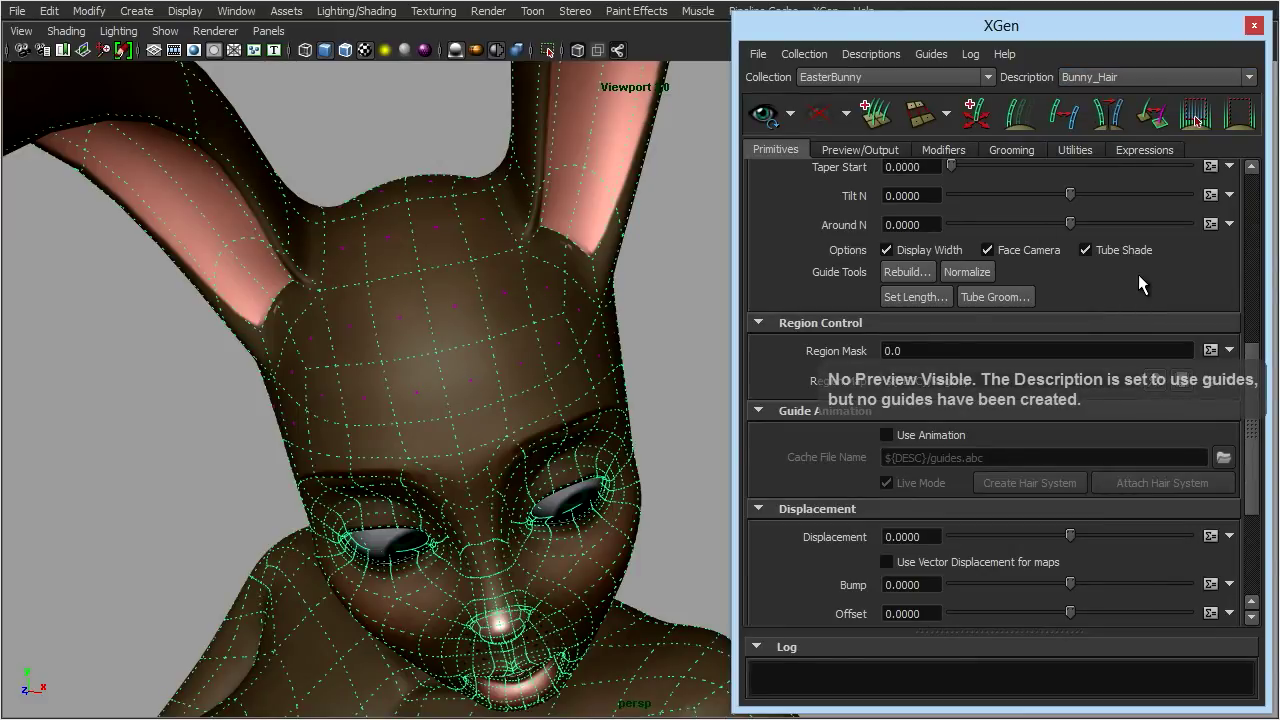
mouse_move(568, 445)
alt+mouse_down()
mouse_move(565, 405)
mouse_move(577, 460)
alt+mouse_up()
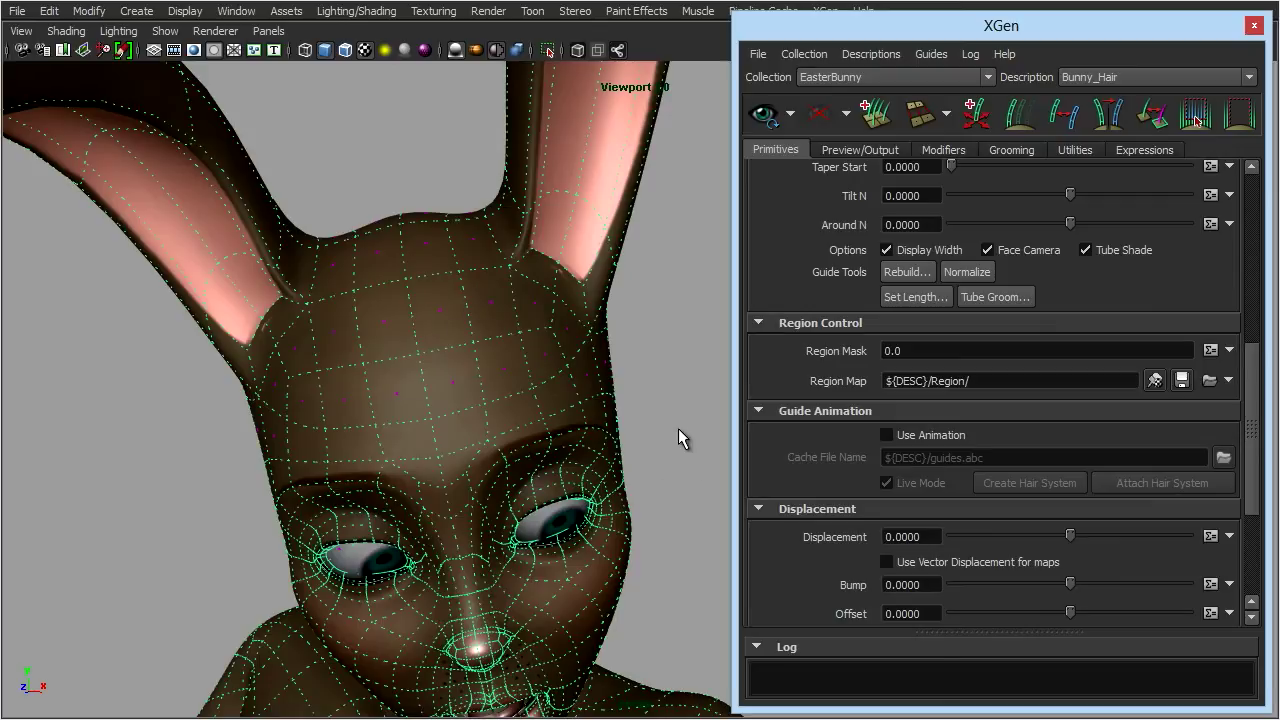
alt+drag(679, 426, 646, 400)
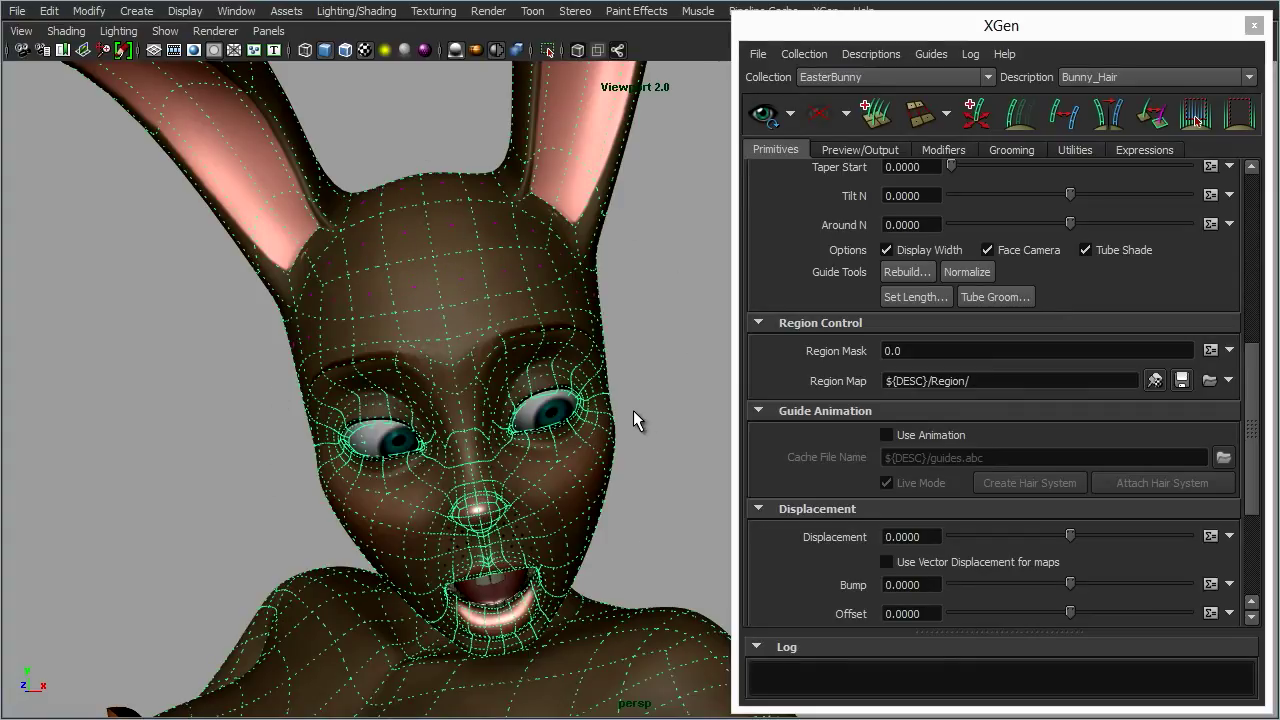
mouse_move(631, 410)
alt+mouse_down()
mouse_move(609, 406)
mouse_move(640, 412)
alt+mouse_up()
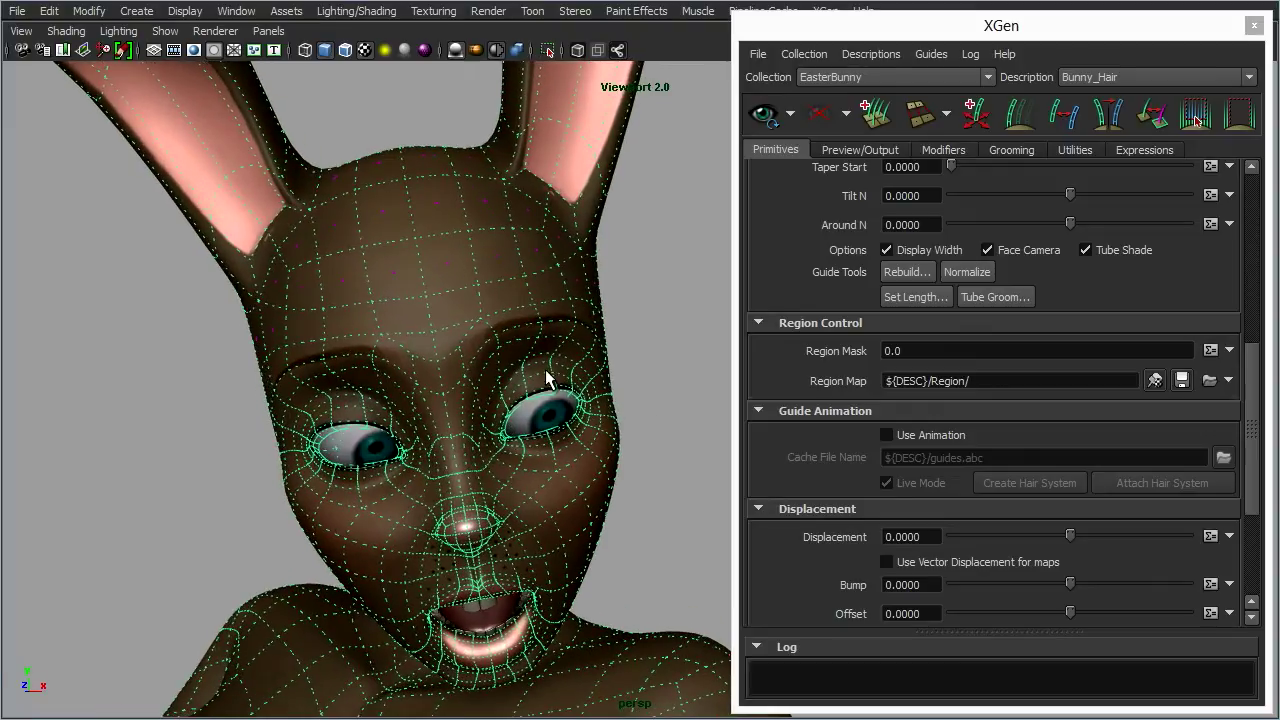
Place three guides across the forehead, one on each side and one higher in the centre, with the wireframe shown over the shading.
click(366, 278)
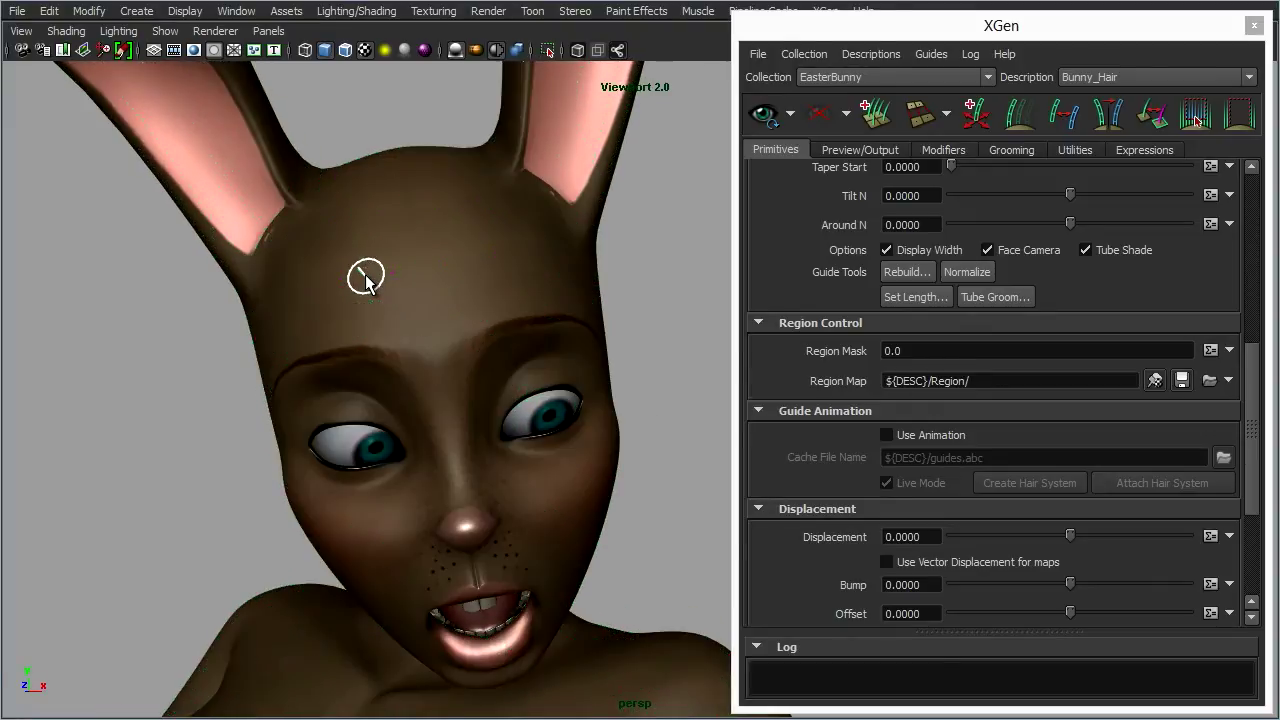
click(66, 31)
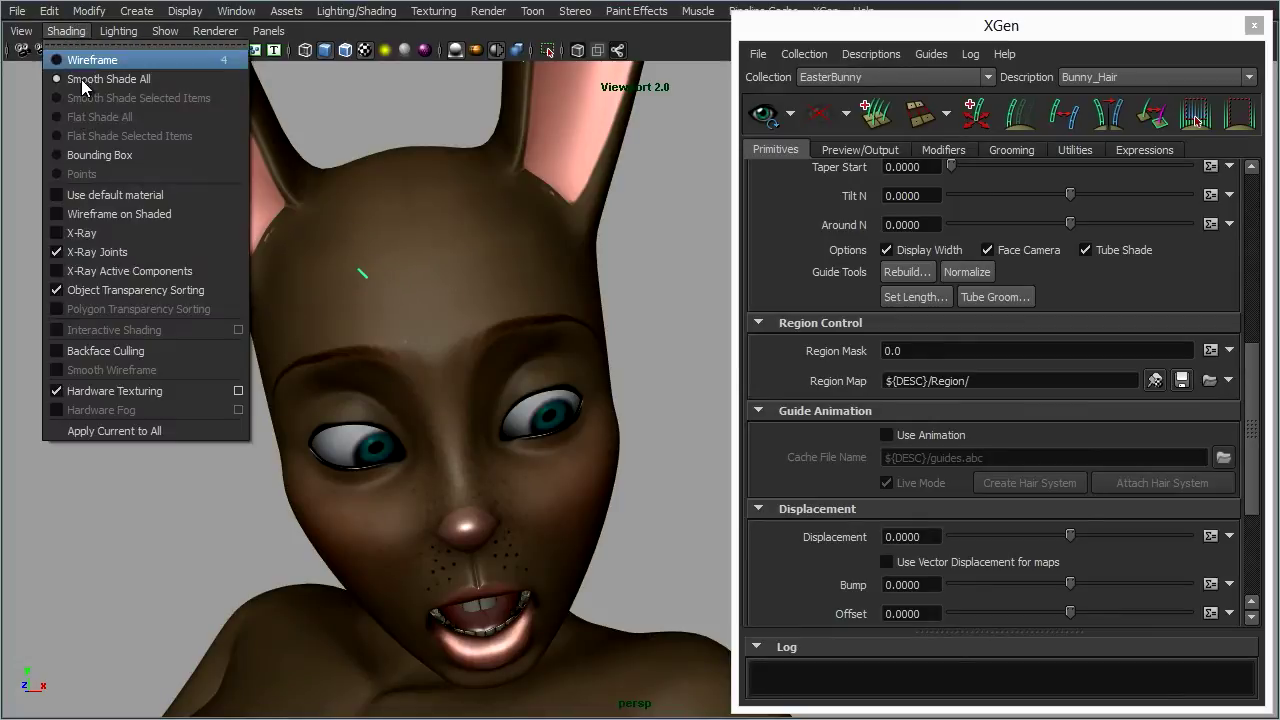
click(110, 213)
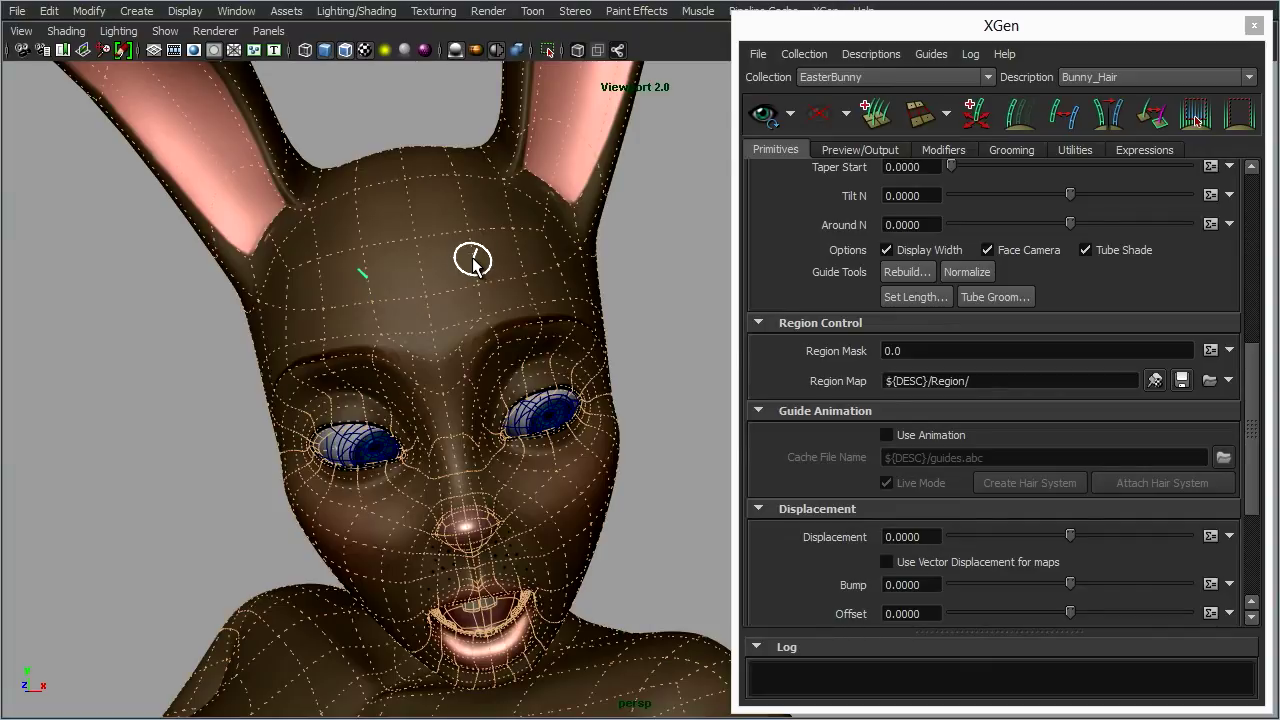
click(474, 261)
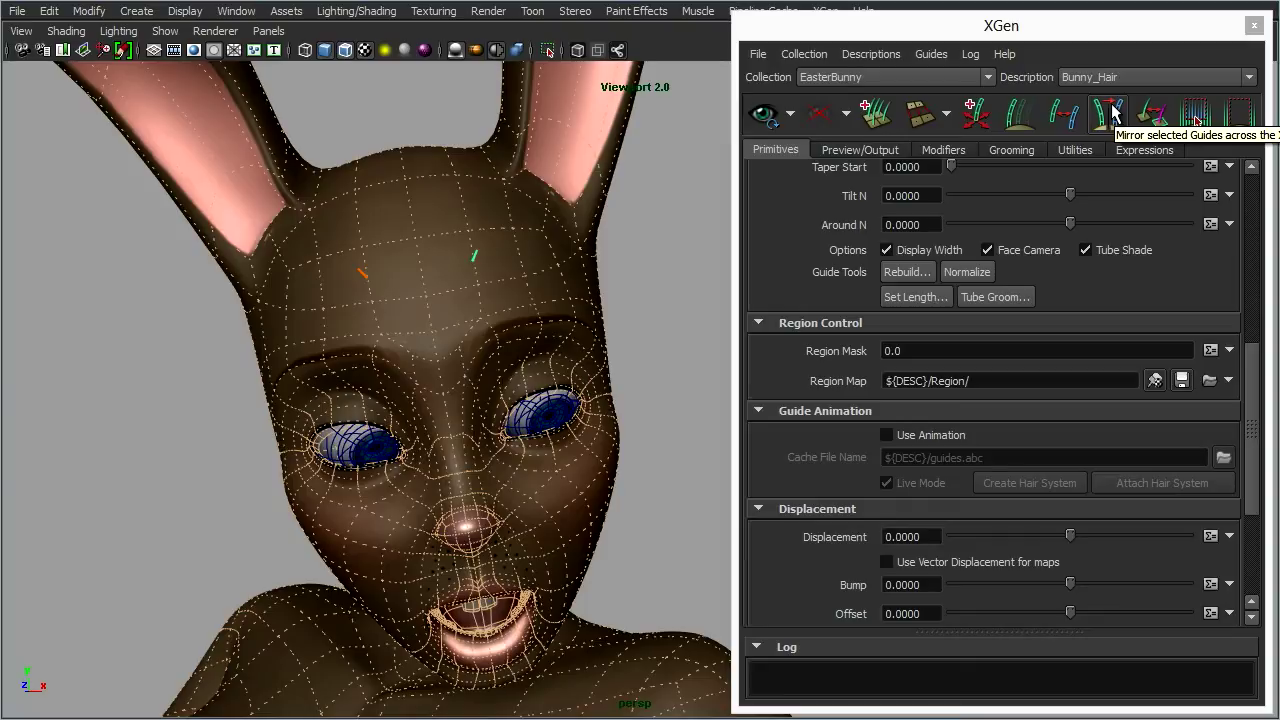
alt+drag(543, 298, 556, 327)
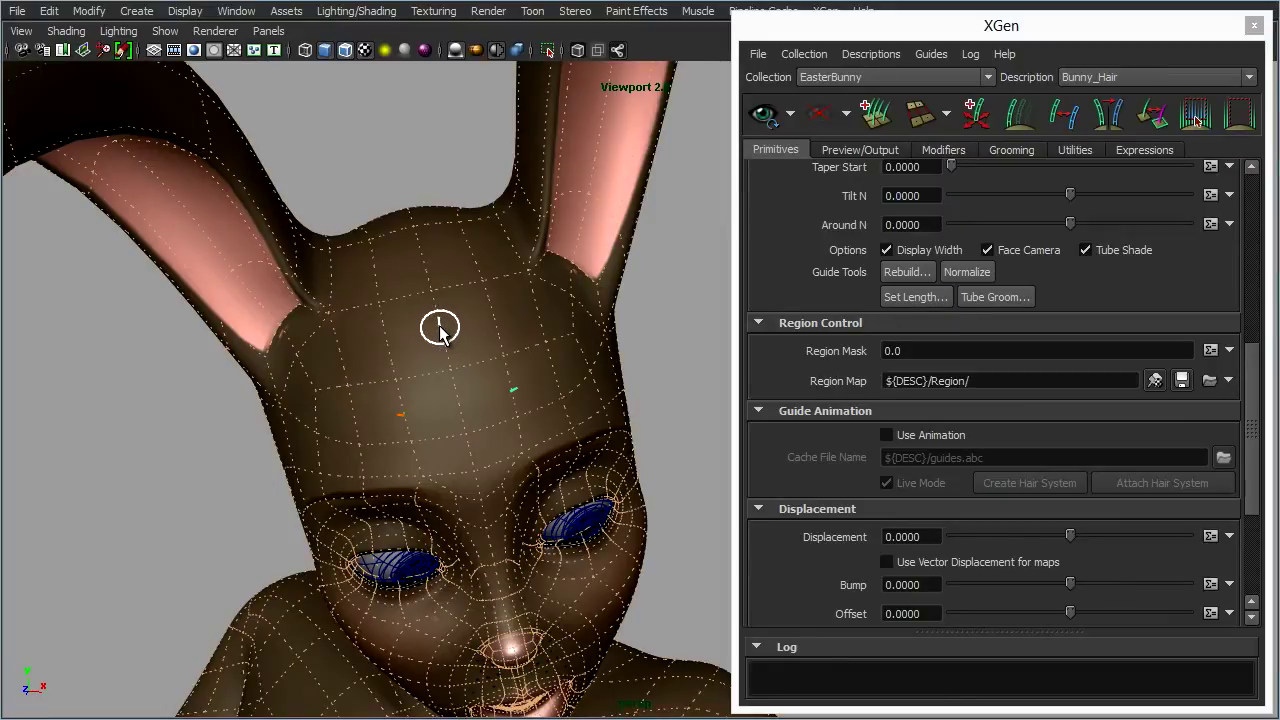
click(441, 326)
Select all three forehead guides with the Move tool active.
key(w)
click(400, 416)
click(518, 390)
alt+drag(363, 420, 427, 417)
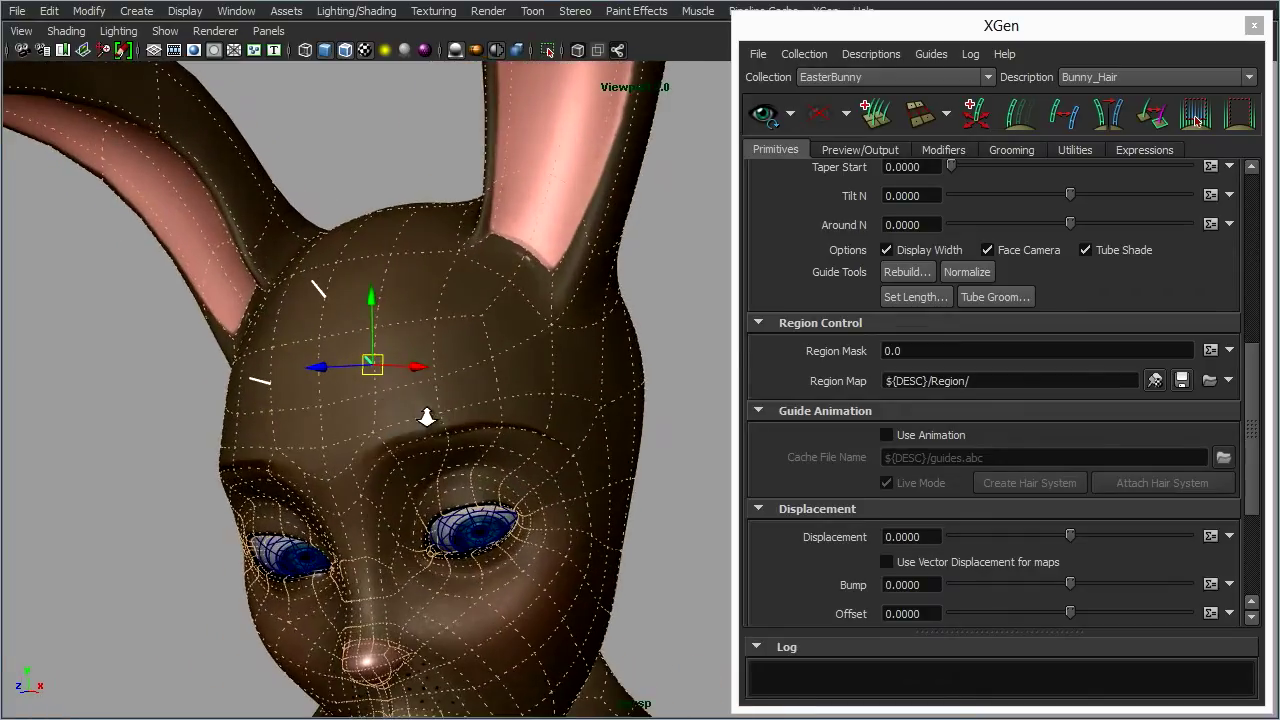
Collapse the Region Control, Guide Animation, Displacement, Culling and Generator Attributes sections, leaving Primitive Attributes open.
click(834, 149)
click(782, 150)
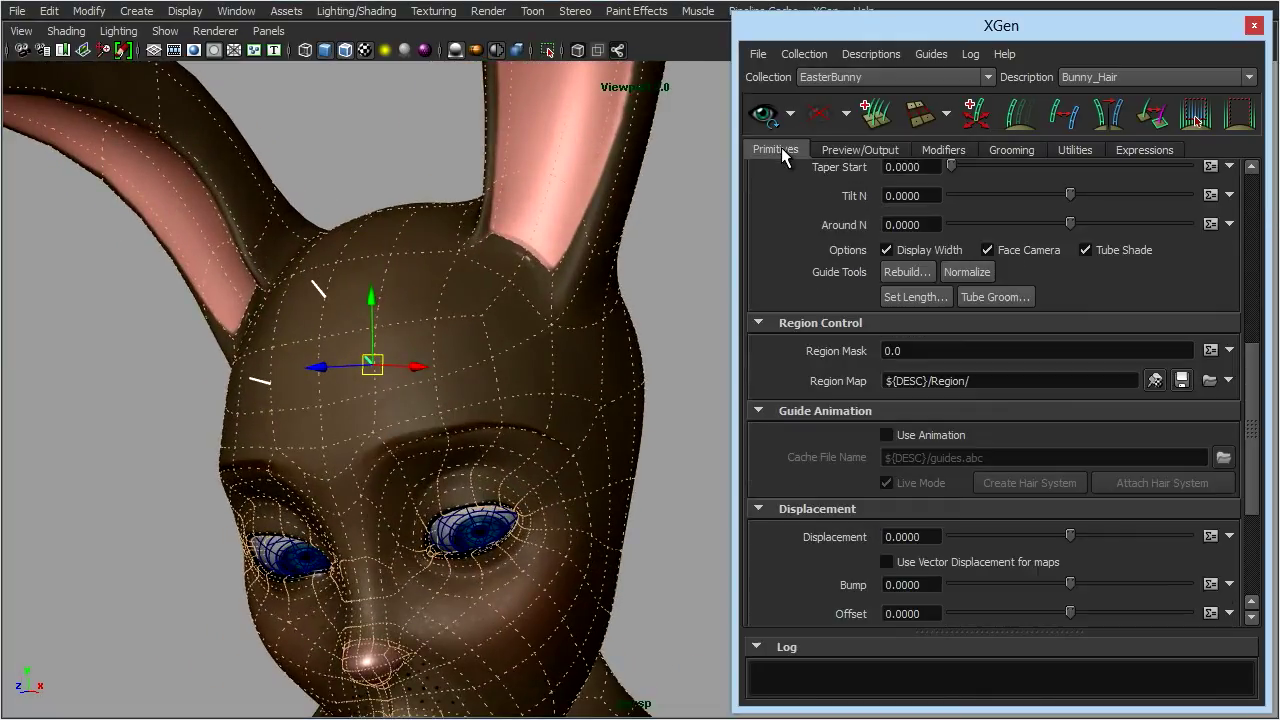
click(830, 323)
click(847, 336)
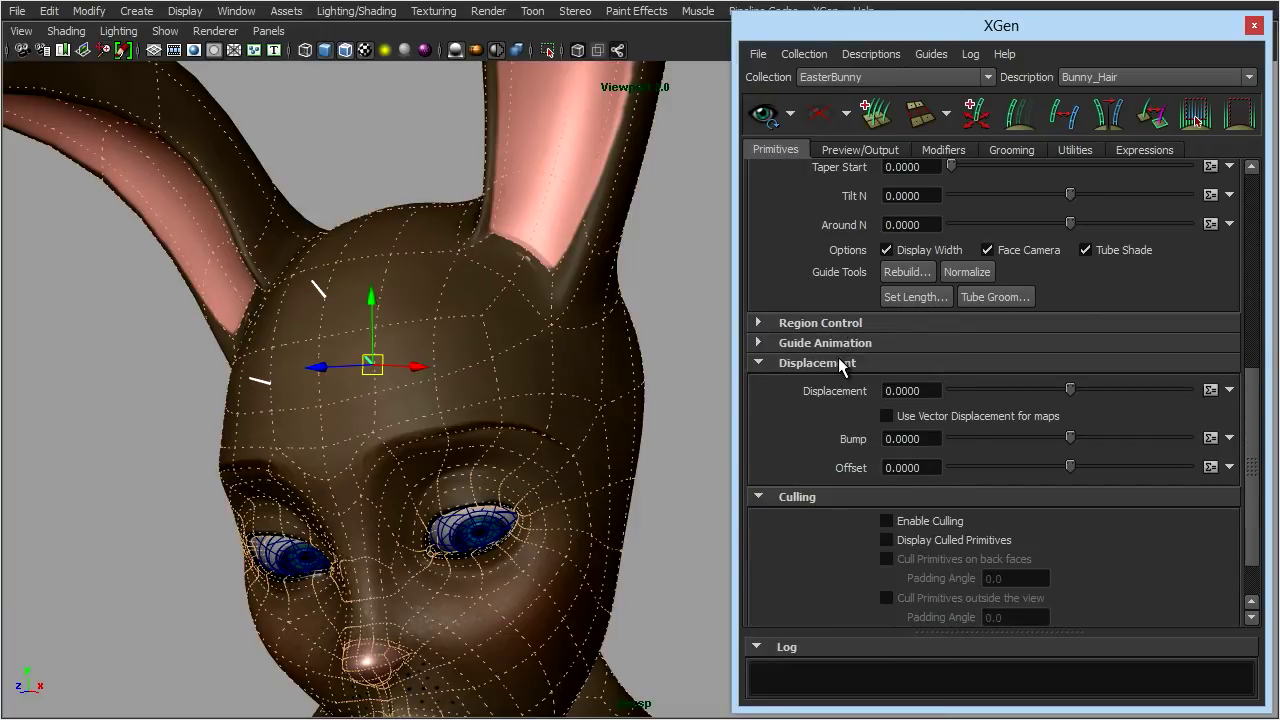
click(843, 364)
click(843, 433)
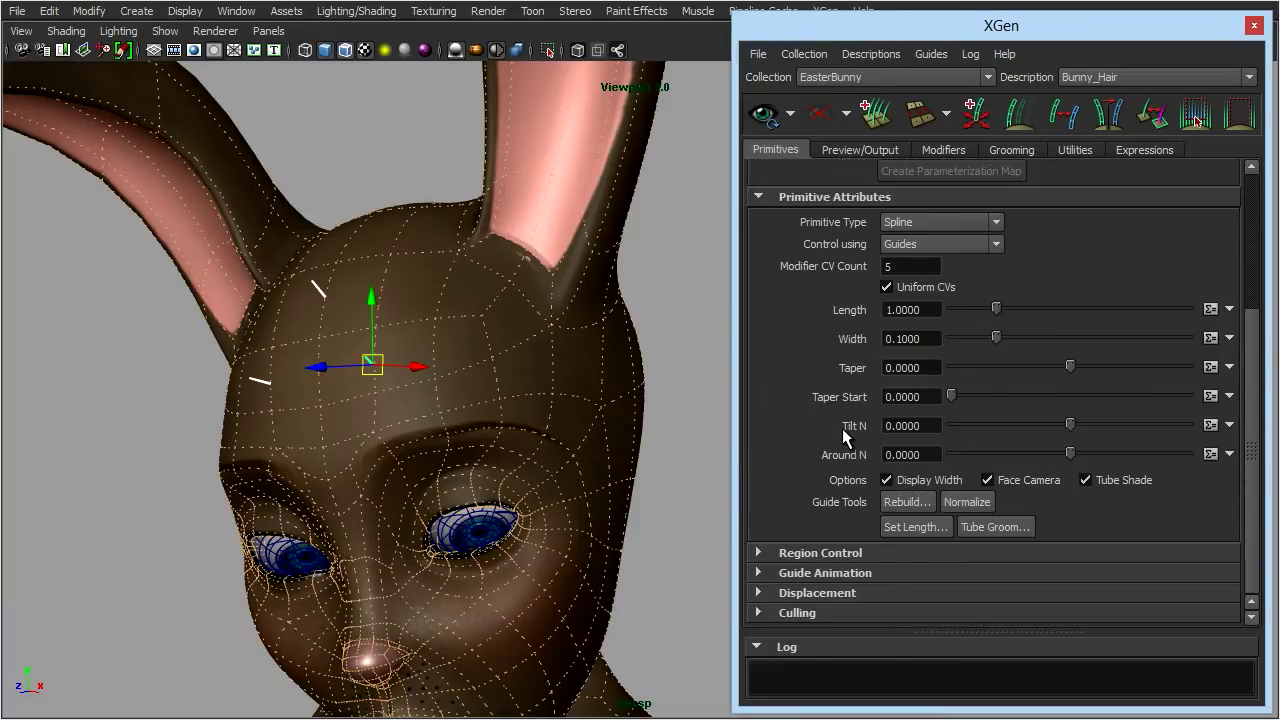
scroll(817, 360, up, 5)
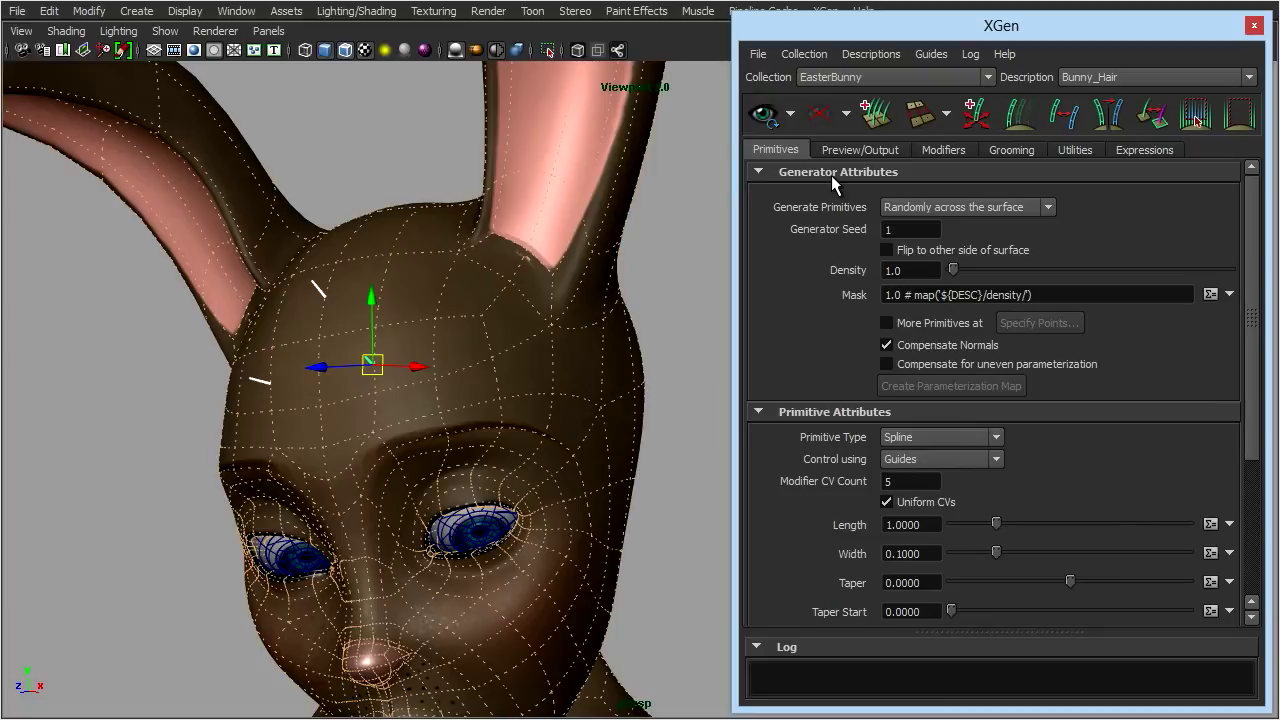
click(831, 175)
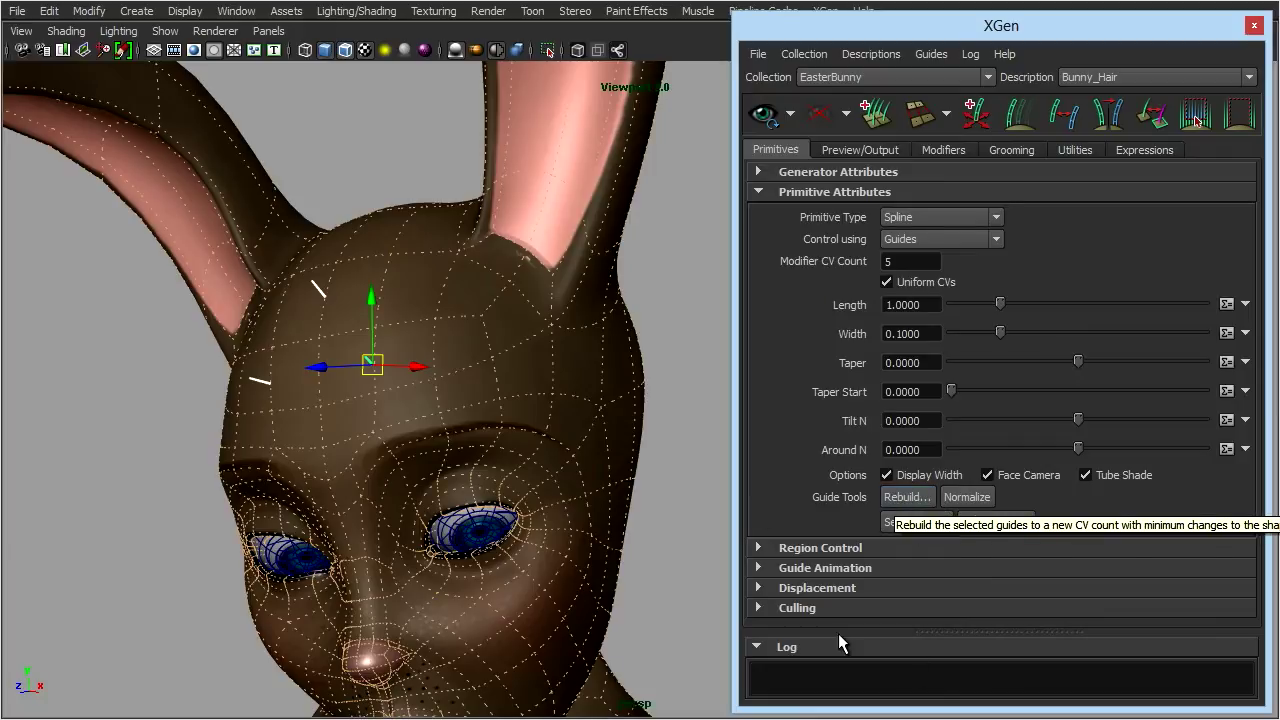
Lengthen the three selected guides with the Set Length guide tool so they extend well beyond the forehead.
click(915, 522)
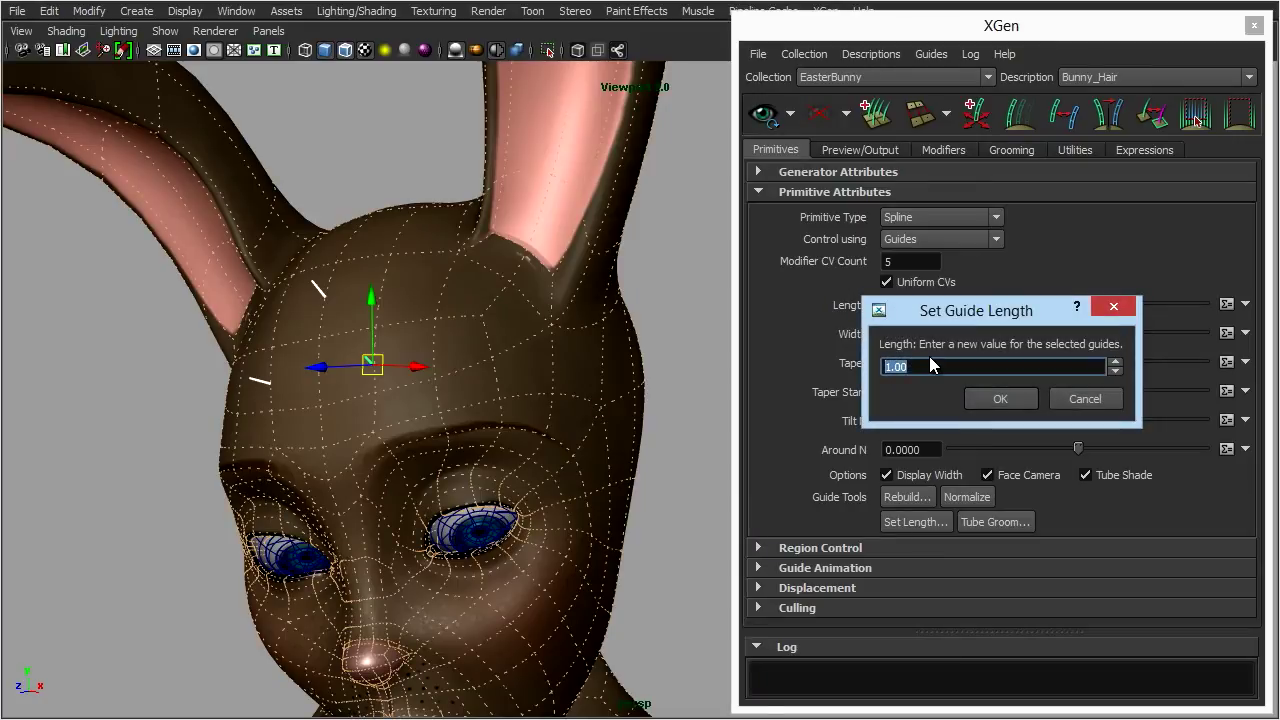
text(.2)
click(1000, 398)
alt+drag(486, 391, 366, 374)
alt+middle_drag(414, 363, 497, 403)
alt+right_drag(497, 403, 566, 420)
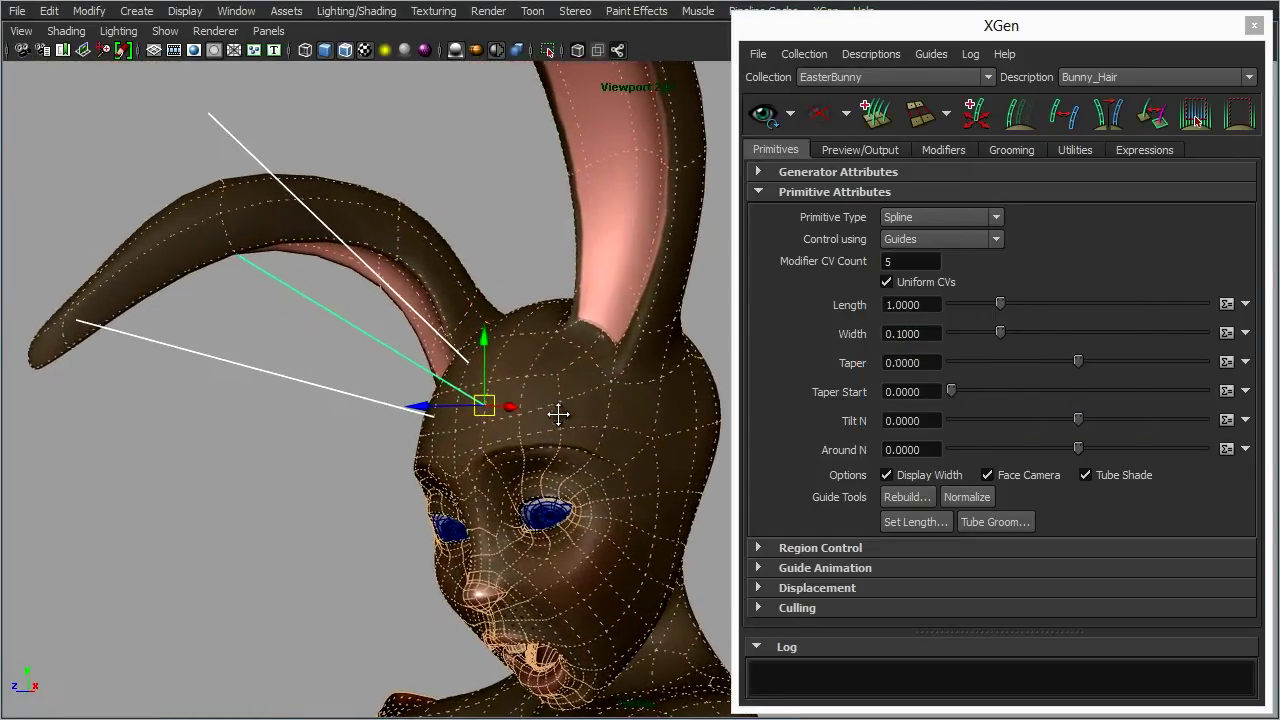
alt+middle_drag(566, 420, 636, 462)
Display the control vertices of the centre forehead guide and select some of them for inspection.
click(380, 140)
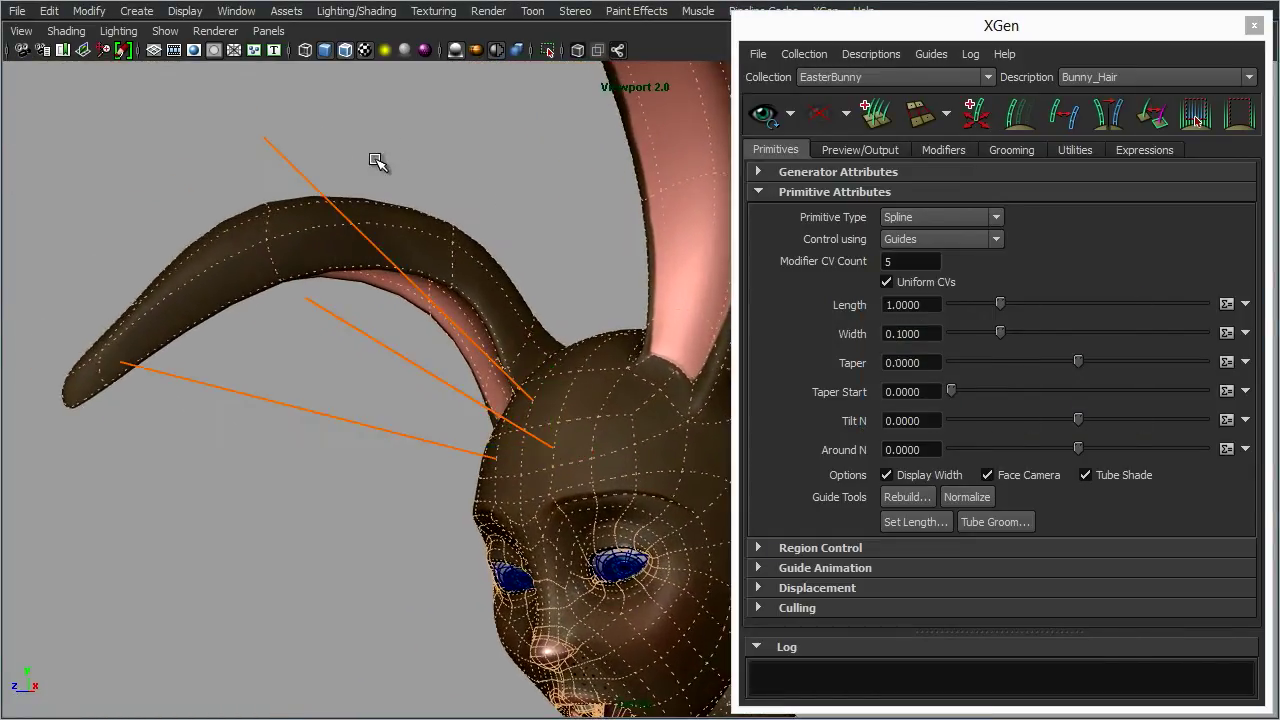
click(289, 163)
right_drag(292, 167, 233, 145)
drag(233, 120, 374, 250)
alt+drag(480, 331, 434, 323)
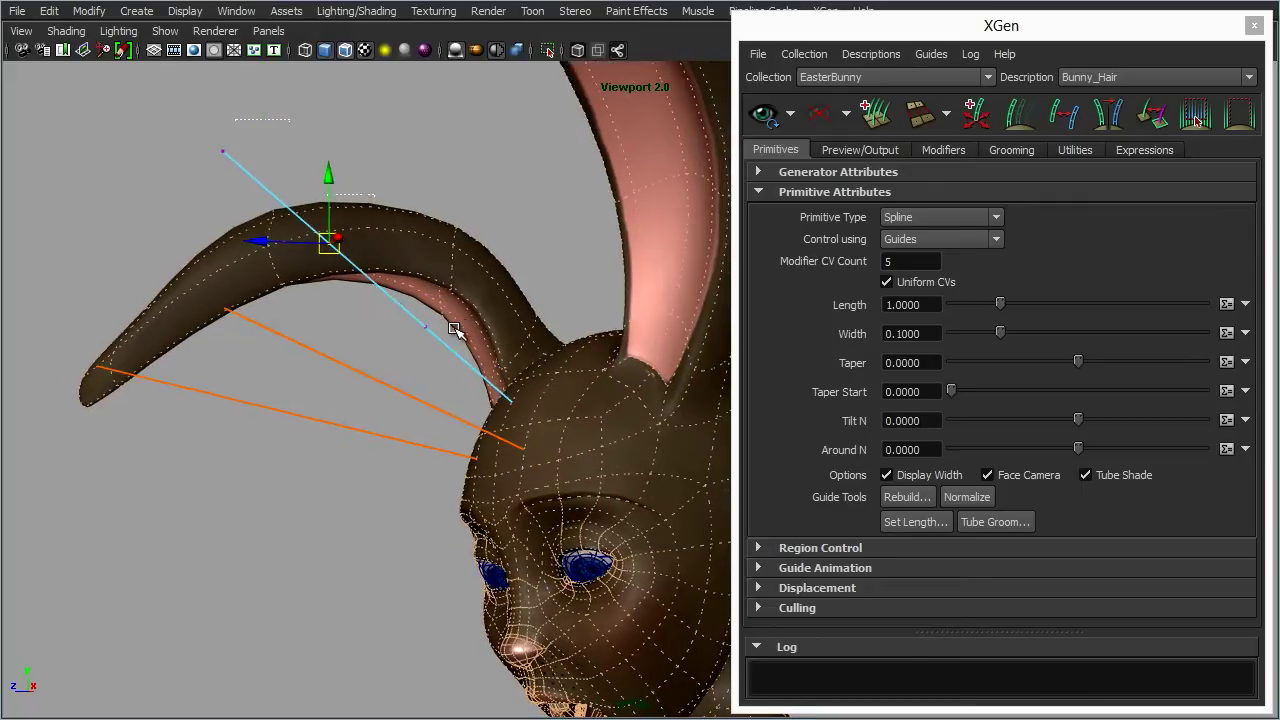
alt+drag(466, 363, 519, 450)
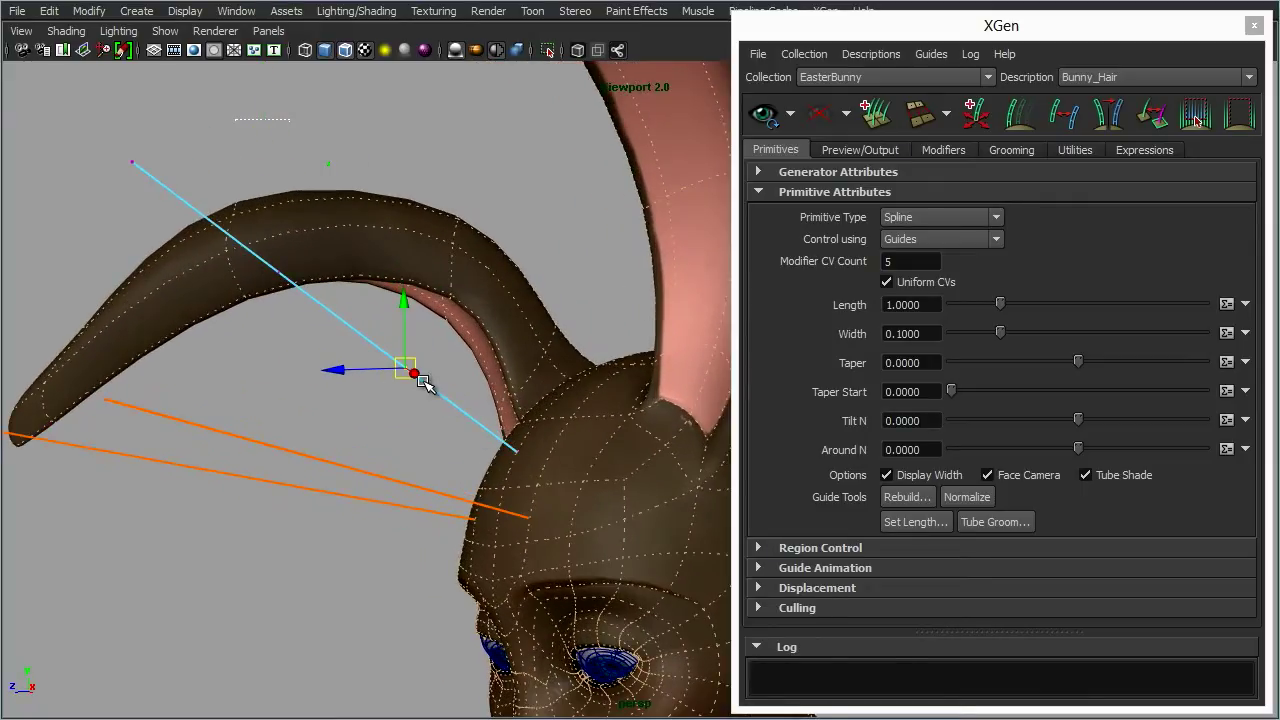
Return the centre guide to whole-object selection and check its Rebuild CV count, cancelling without a change.
right_drag(159, 182, 213, 147)
click(213, 147)
click(173, 192)
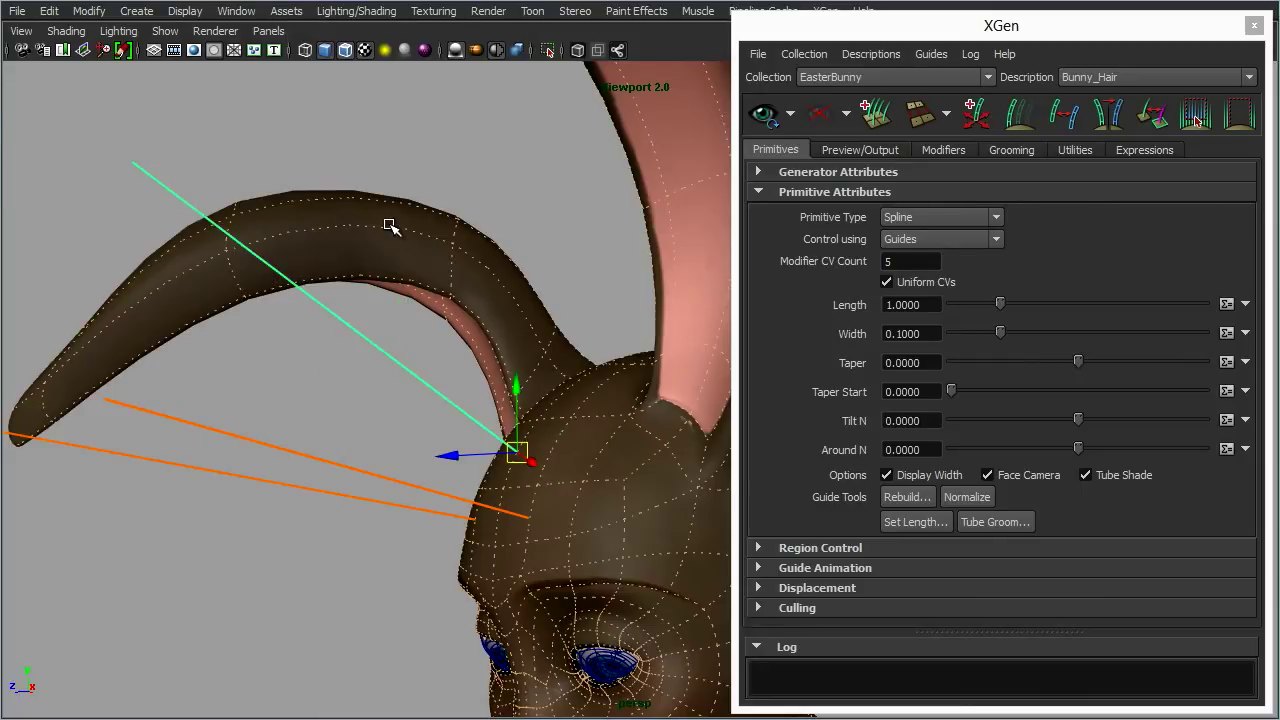
click(915, 496)
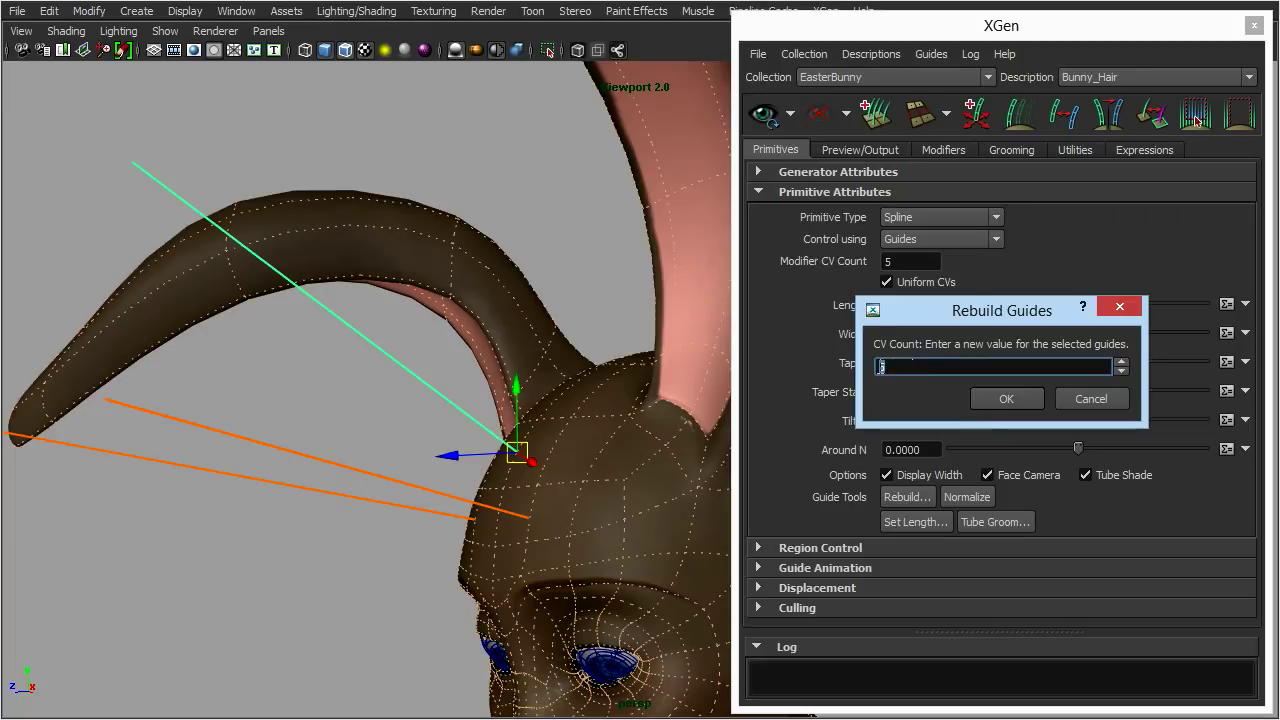
click(1091, 399)
Deselect the guides, update the XGen preview and examine the generated hair from several angles.
alt+drag(557, 403, 316, 494)
click(459, 258)
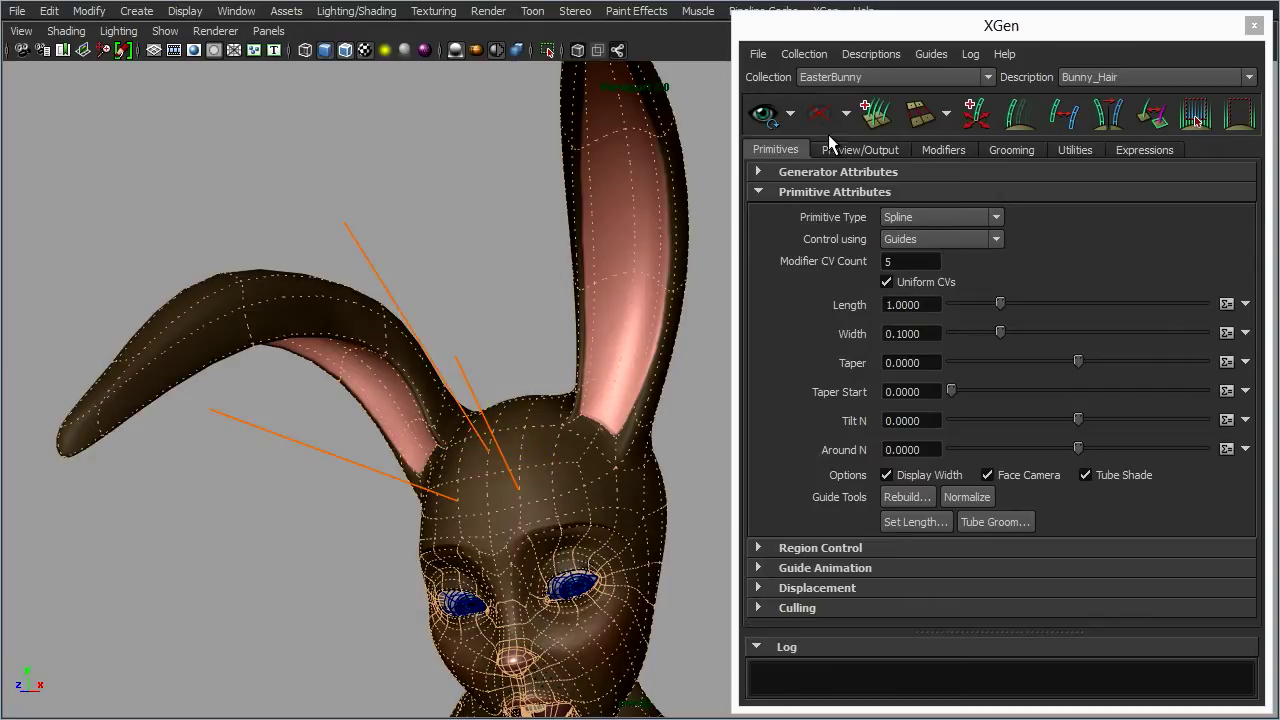
click(792, 114)
click(788, 118)
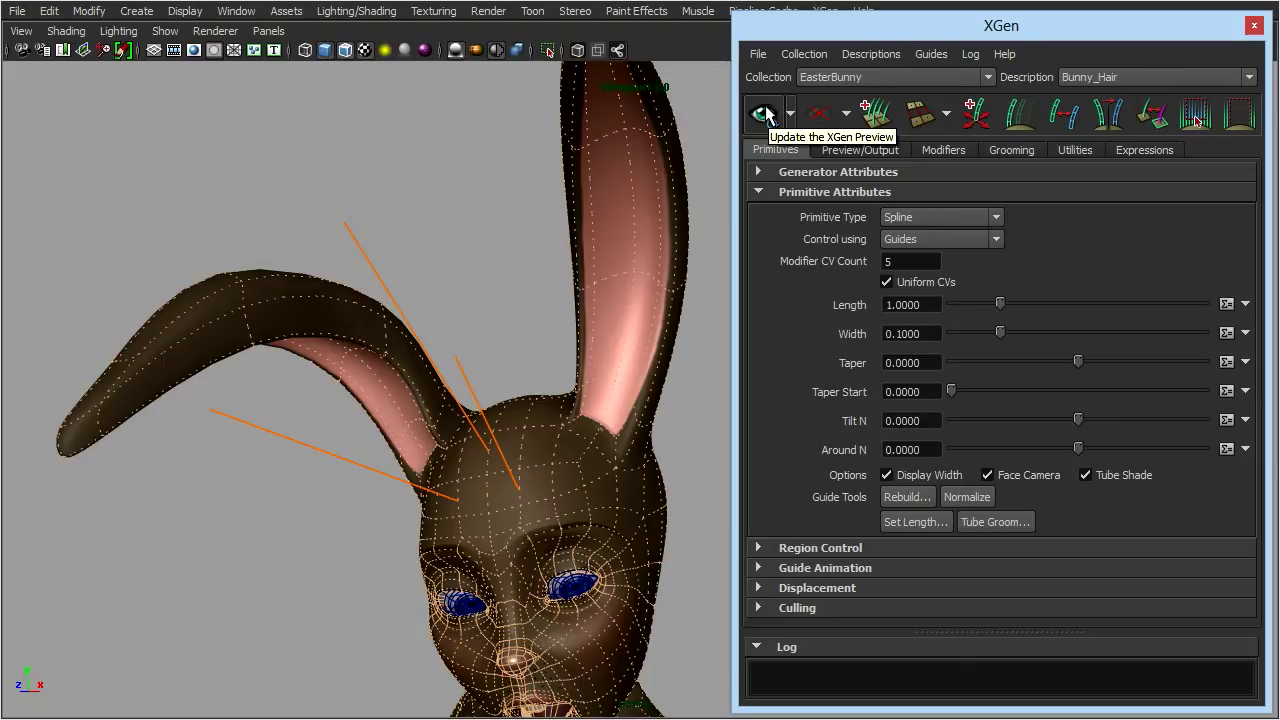
click(764, 115)
alt+drag(585, 449, 338, 332)
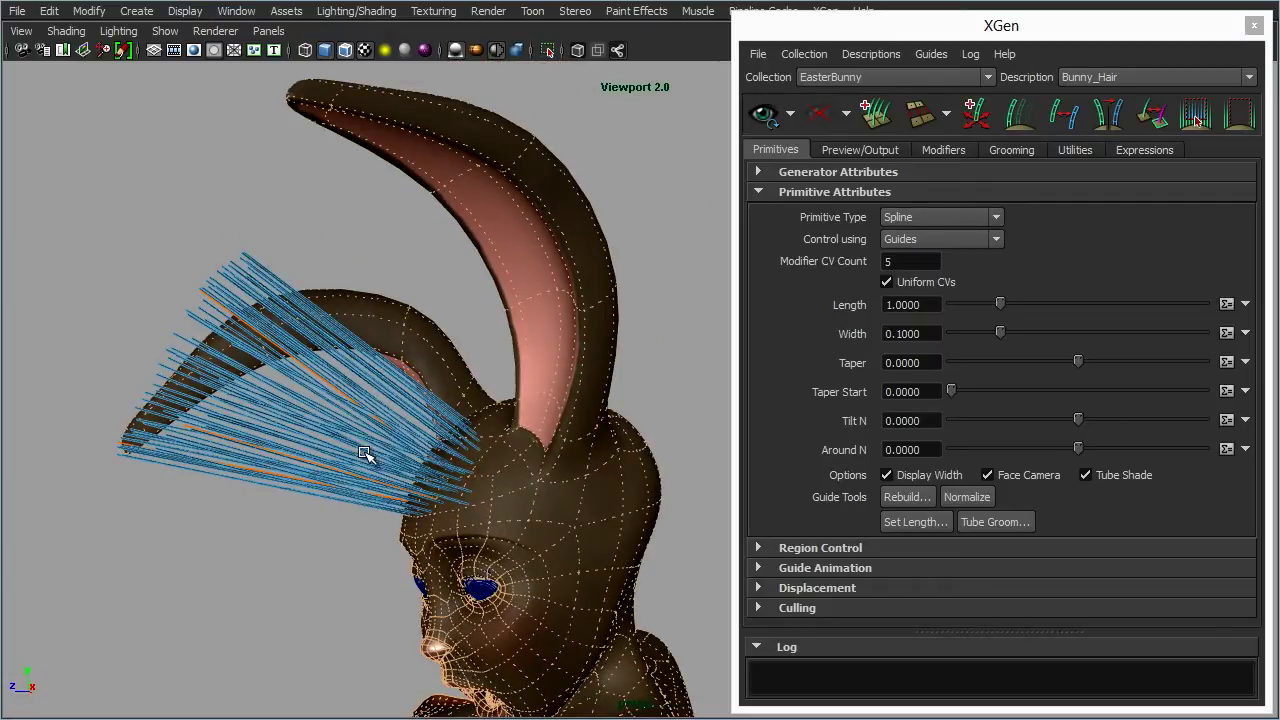
alt+drag(472, 524, 451, 451)
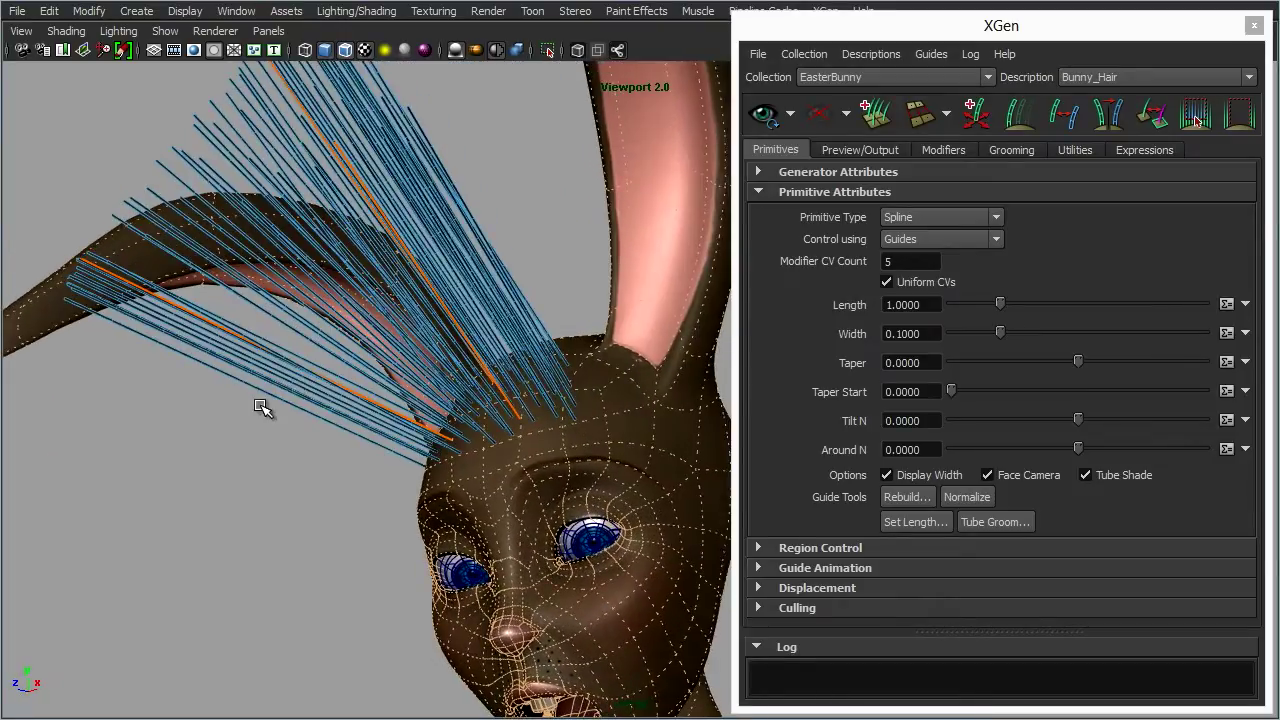
Edit the control vertices of the guide on the drooping-ear side, bending its outer part downward.
click(331, 378)
right_drag(331, 378, 272, 354)
alt+drag(372, 452, 385, 465)
alt+middle_drag(385, 465, 480, 460)
drag(146, 262, 207, 333)
alt+drag(306, 448, 345, 440)
drag(240, 246, 287, 439)
drag(338, 267, 423, 387)
drag(237, 224, 490, 489)
alt+drag(490, 489, 392, 311)
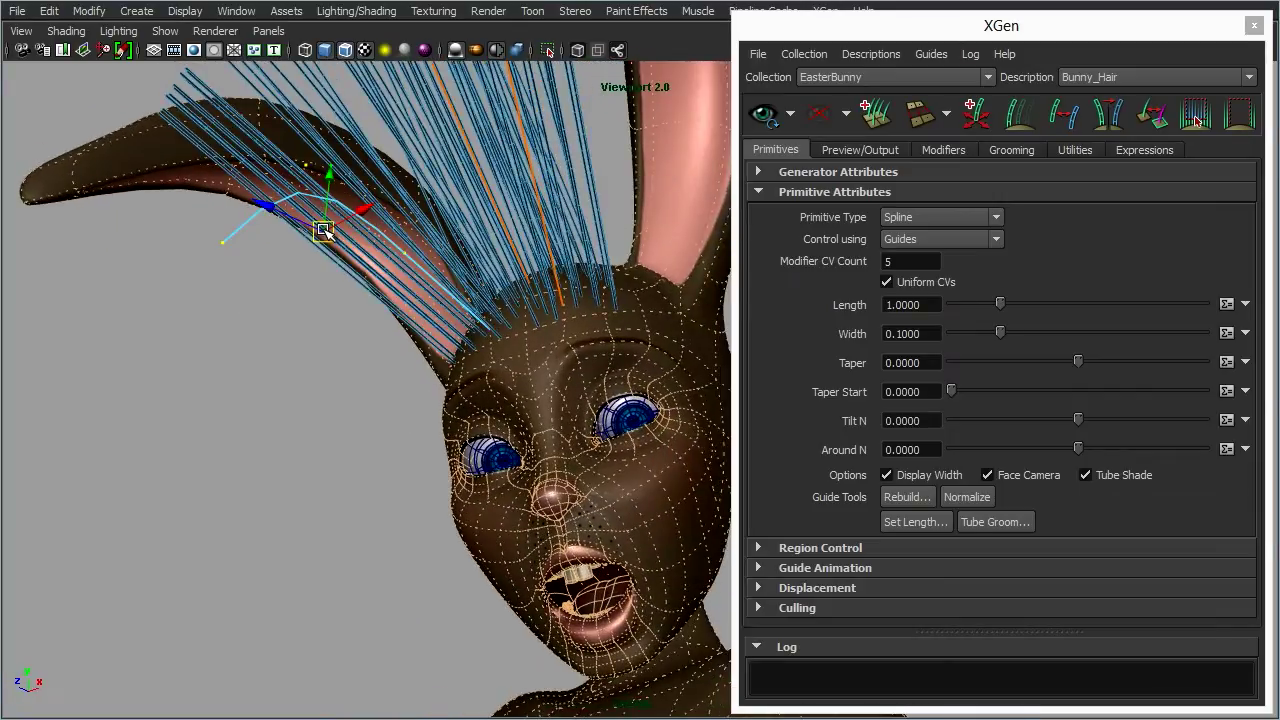
Pull the drooping-ear-side guide's lower control vertices down so the strand hangs beside the face toward the shoulder.
drag(325, 232, 571, 405)
drag(520, 311, 433, 220)
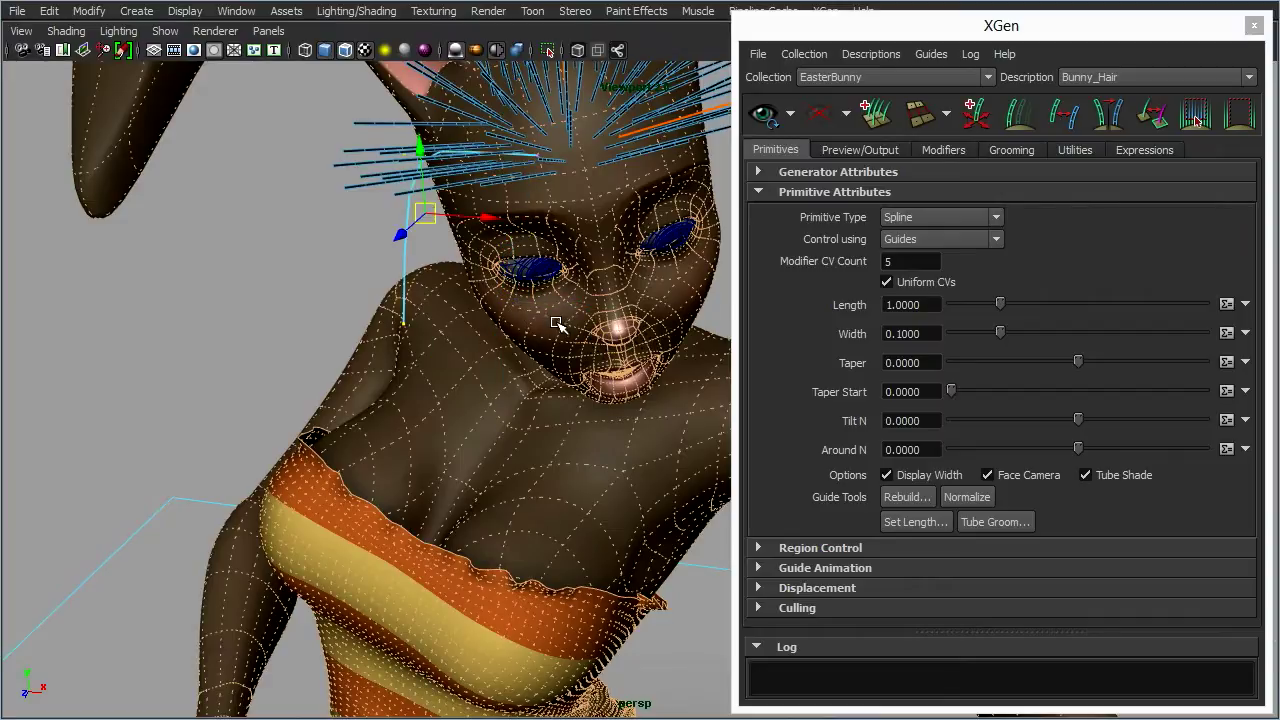
alt+drag(556, 326, 398, 246)
drag(209, 163, 386, 347)
drag(331, 243, 410, 327)
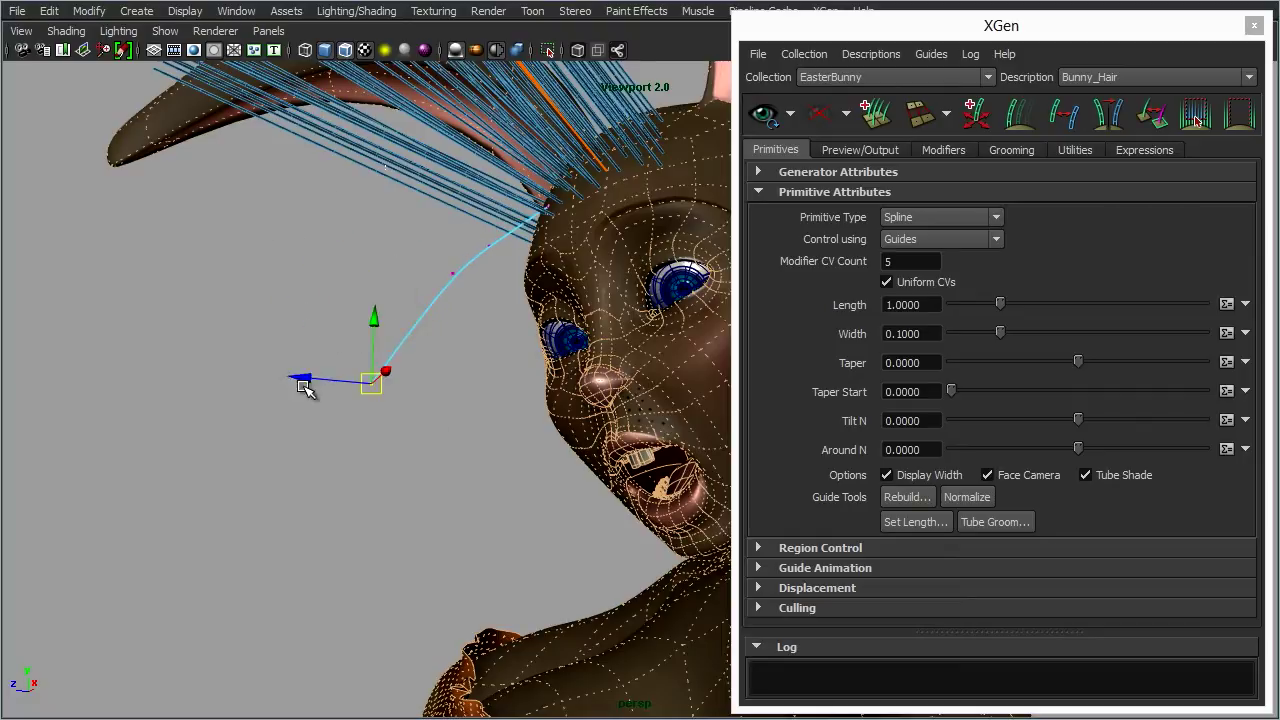
alt+drag(286, 371, 528, 308)
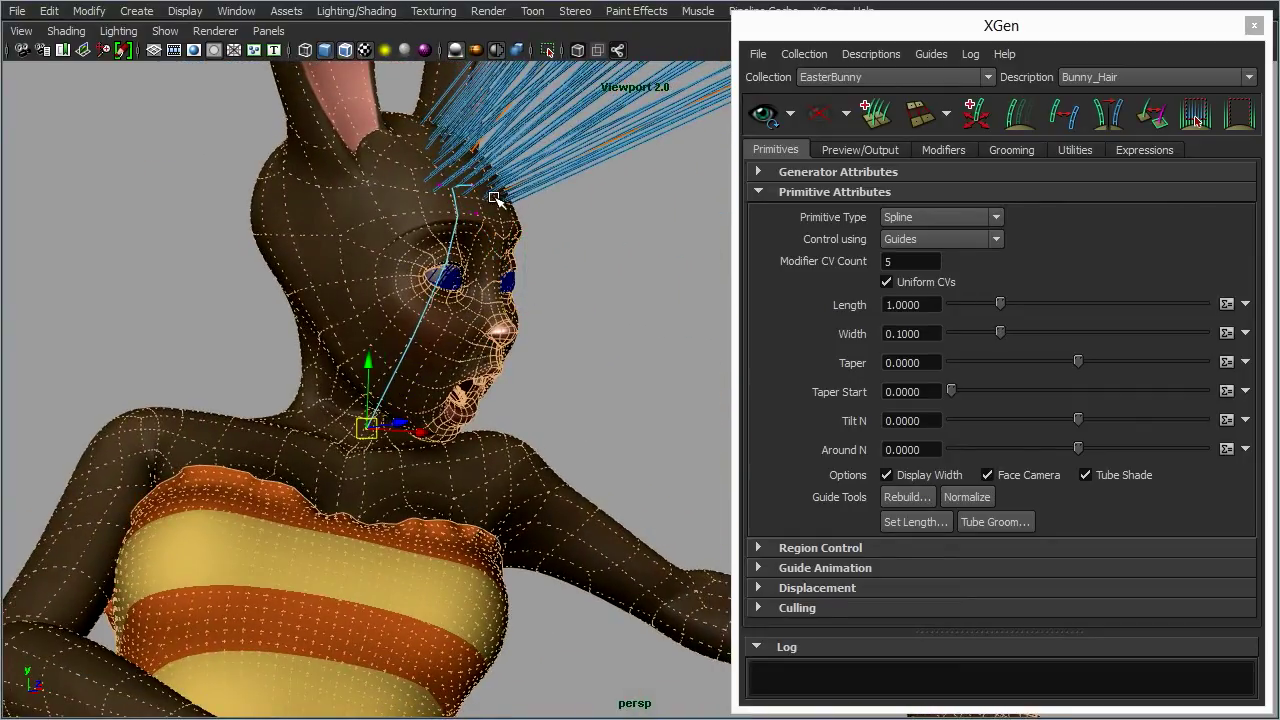
alt+drag(370, 425, 358, 310)
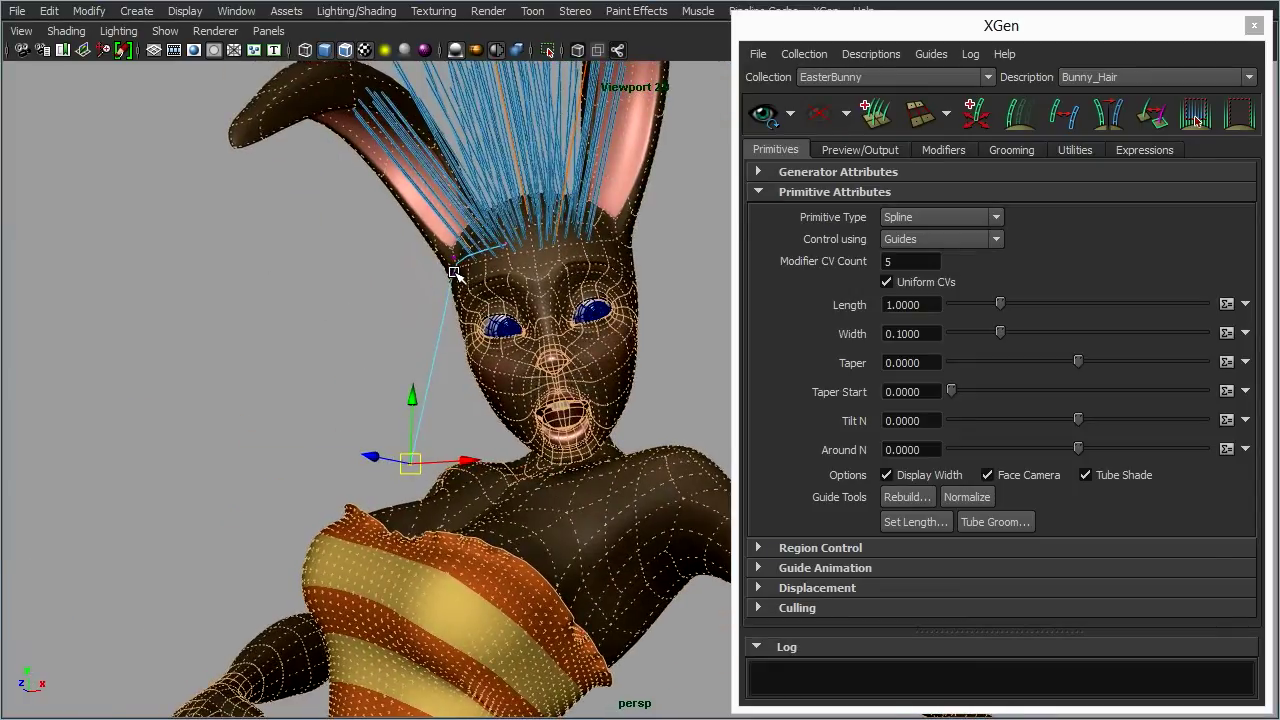
Refine the drooping-ear-side guide's control vertices into a smooth curve bowing outward past the cheek to the shoulder.
alt+drag(454, 272, 357, 304)
alt+drag(565, 352, 418, 372)
alt+drag(498, 370, 390, 350)
drag(320, 310, 287, 279)
drag(233, 420, 518, 498)
scroll(499, 510, down, 5)
drag(558, 436, 454, 406)
drag(561, 428, 471, 450)
alt+drag(600, 440, 450, 290)
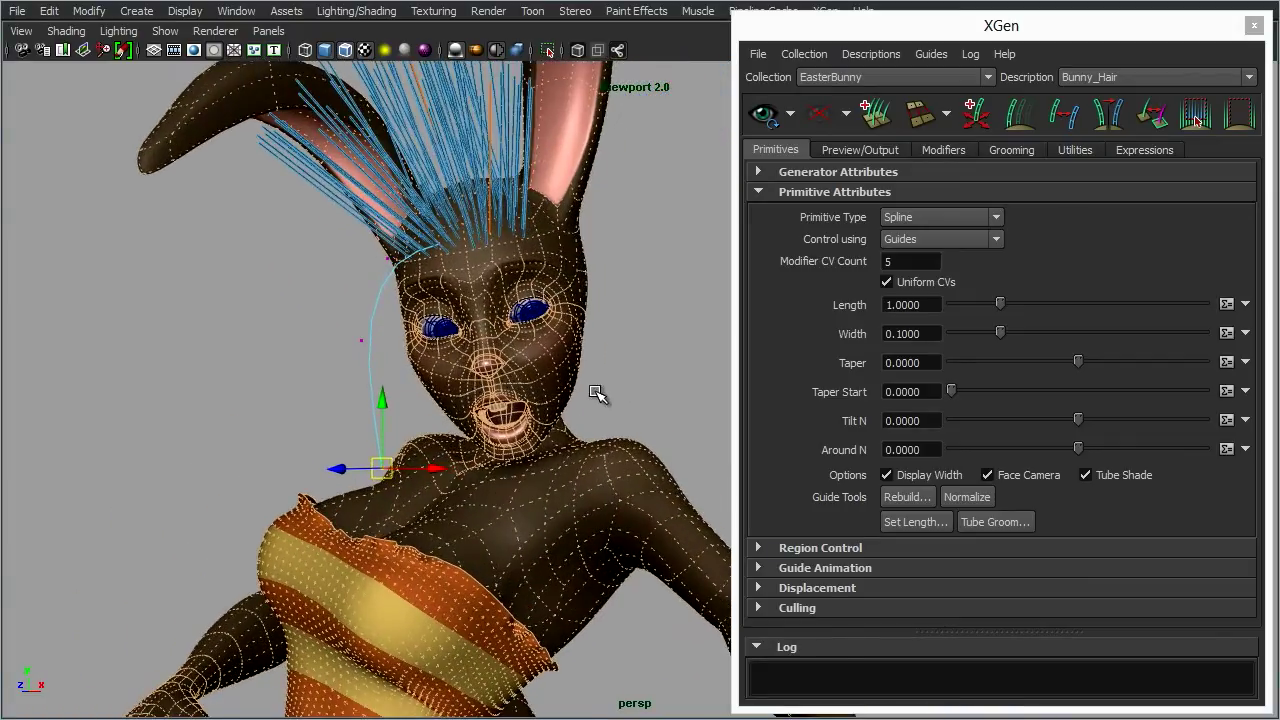
Update the XGen preview and check how the hair follows the reshaped side guide.
click(763, 113)
alt+drag(455, 382, 390, 319)
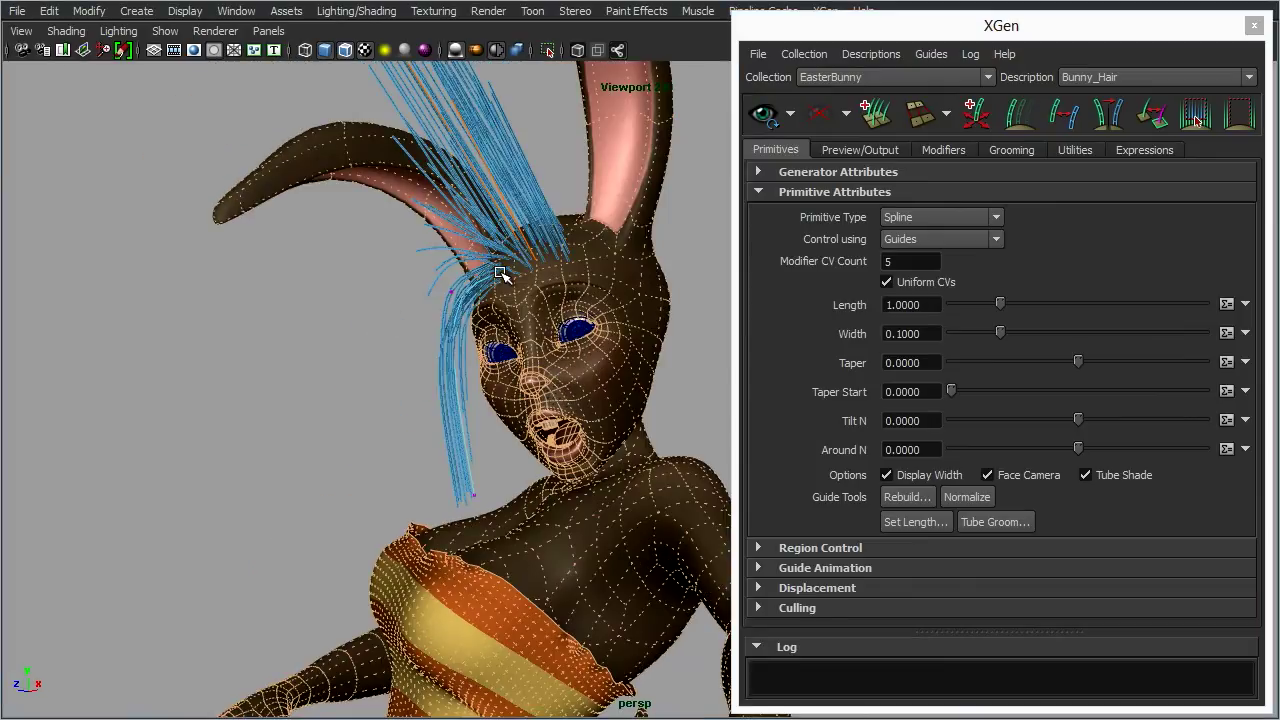
alt+drag(449, 496, 479, 263)
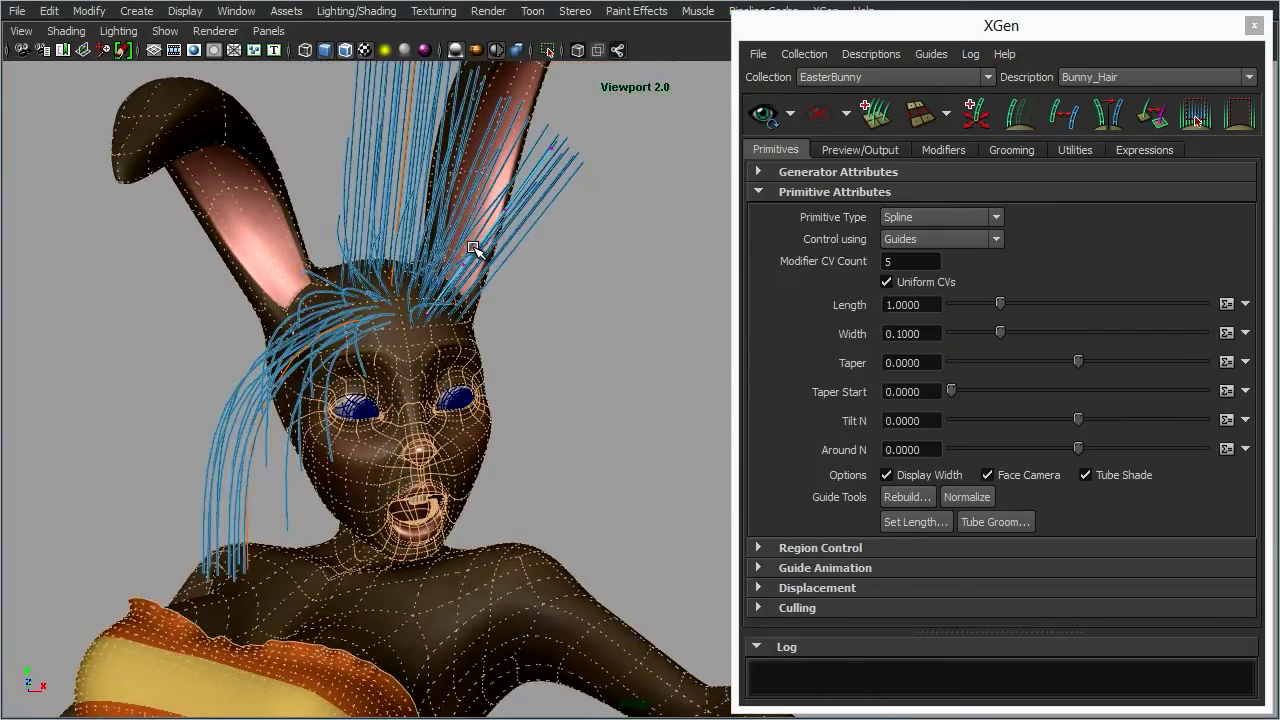
Edit the control vertices of the guide on the upright-ear side, bending its outer part down beside the head.
right_drag(478, 249, 390, 224)
alt+drag(430, 232, 600, 202)
drag(566, 98, 642, 170)
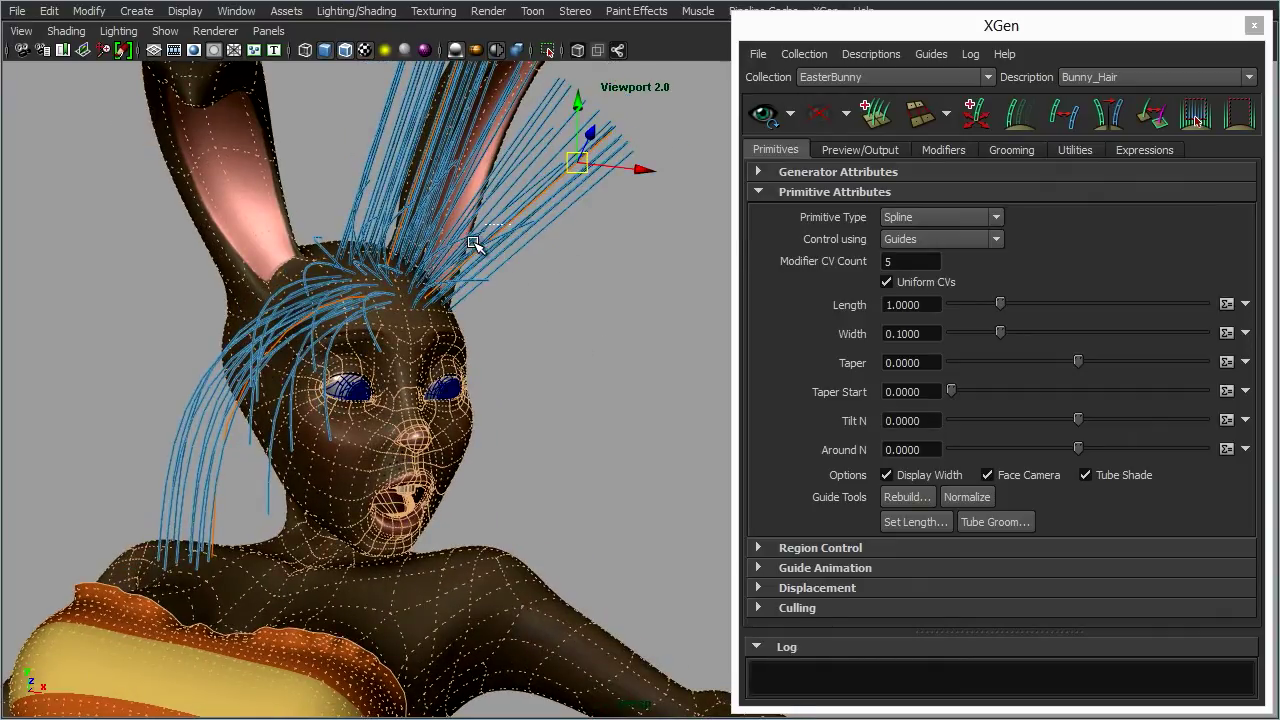
shift+drag(467, 223, 500, 357)
drag(490, 267, 477, 323)
drag(424, 191, 600, 350)
alt+drag(561, 391, 449, 434)
drag(497, 362, 464, 424)
Shape the upright-ear-side guide's lower control vertices so it bows around the cheek and its tip curls inward below the chin.
mouse_move(430, 514)
alt+mouse_down()
mouse_move(540, 387)
mouse_move(552, 401)
mouse_move(434, 509)
alt+mouse_up()
alt+drag(649, 426, 613, 450)
drag(561, 261, 304, 509)
alt+drag(518, 480, 457, 195)
drag(494, 307, 441, 302)
drag(487, 343, 413, 371)
alt+drag(413, 373, 376, 382)
alt+drag(563, 210, 474, 240)
alt+drag(432, 320, 459, 325)
Turn off the wireframe over the shaded model and update the XGen preview with both side guides reshaped.
click(74, 35)
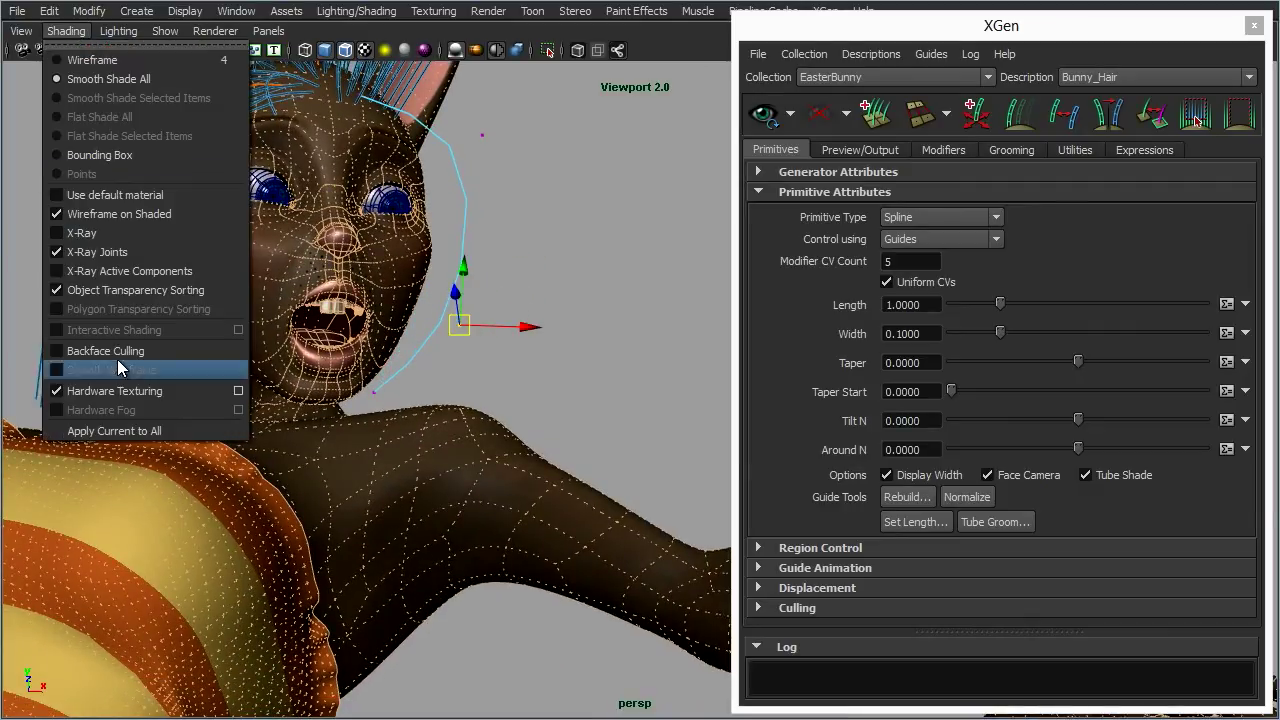
click(117, 215)
alt+middle_drag(625, 370, 647, 443)
alt+right_drag(647, 443, 612, 465)
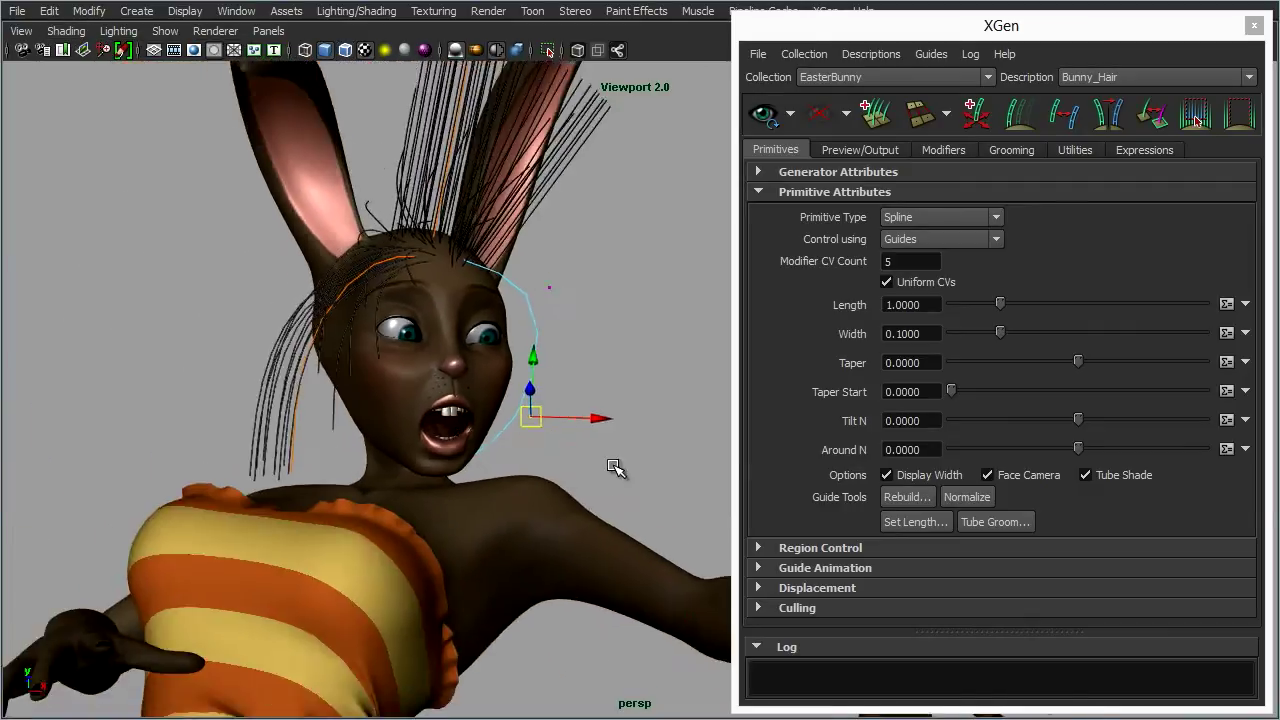
alt+middle_drag(612, 465, 603, 472)
click(766, 117)
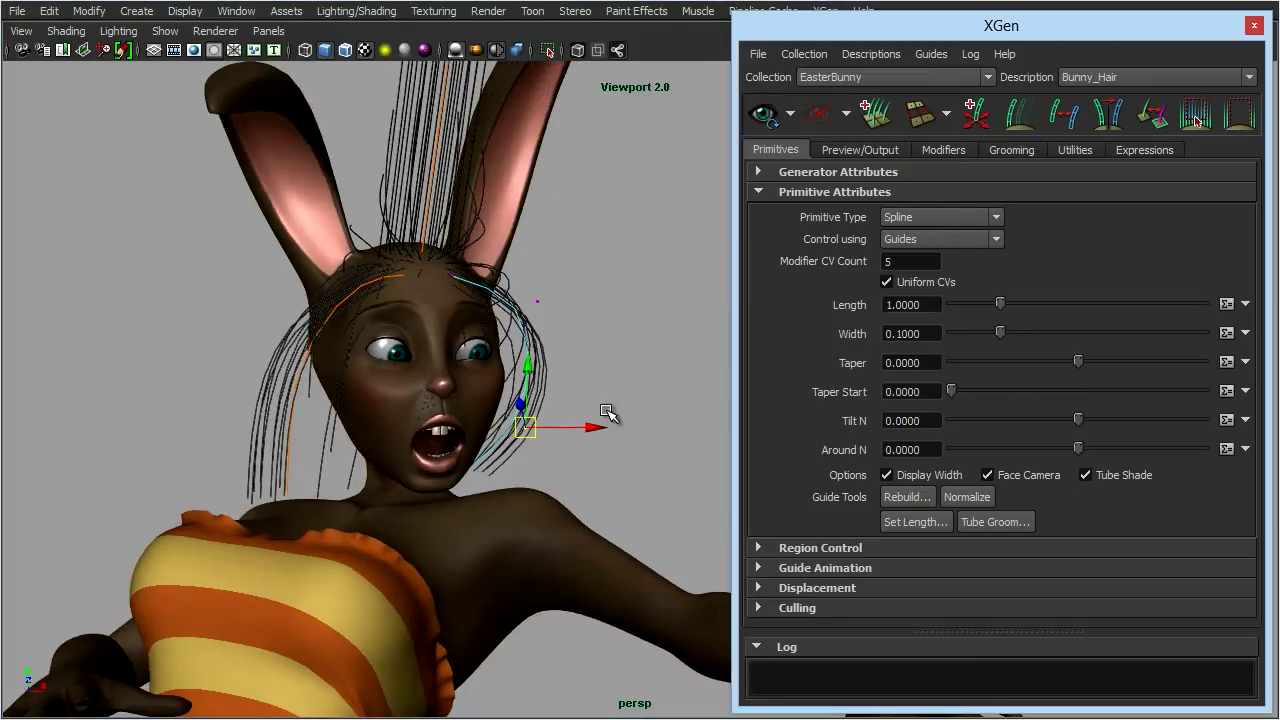
Reshape the top guide's control points so its upper part arches backward over the head between the ears.
alt+drag(614, 411, 541, 402)
alt+drag(390, 333, 471, 340)
drag(297, 157, 486, 325)
drag(407, 272, 434, 269)
key(ctrl+z)
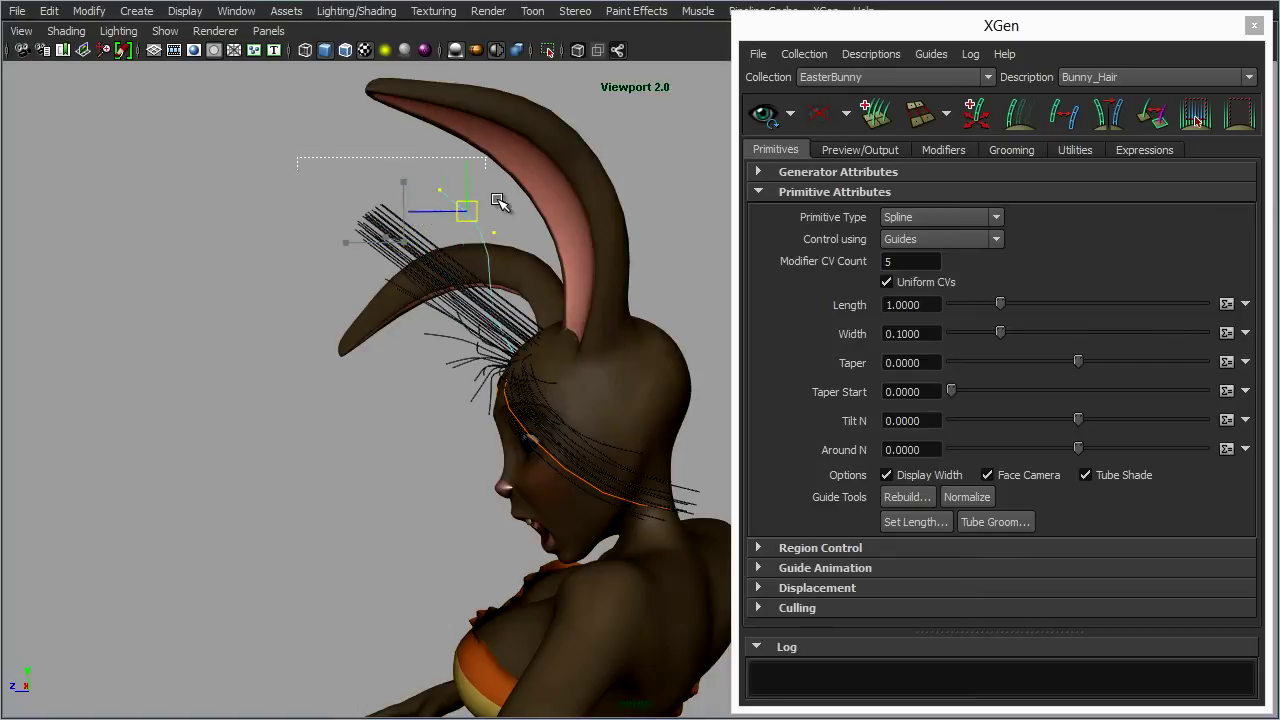
drag(476, 211, 523, 230)
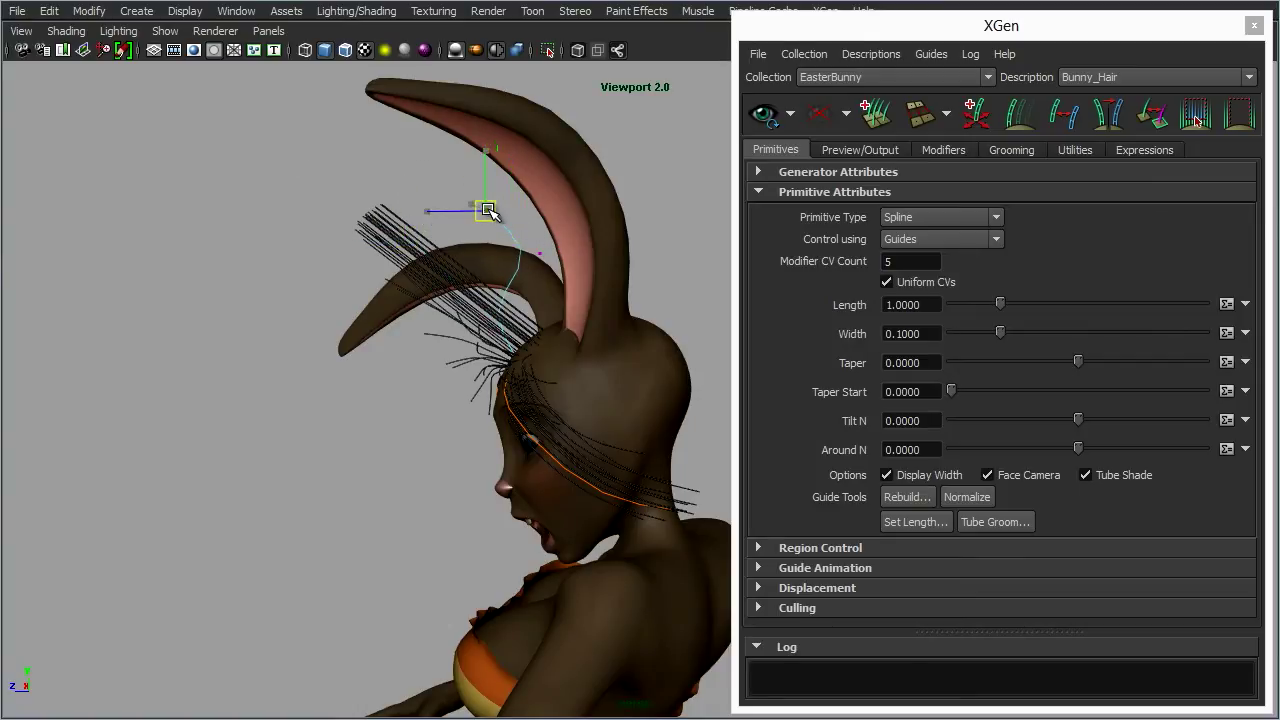
alt+drag(669, 286, 669, 337)
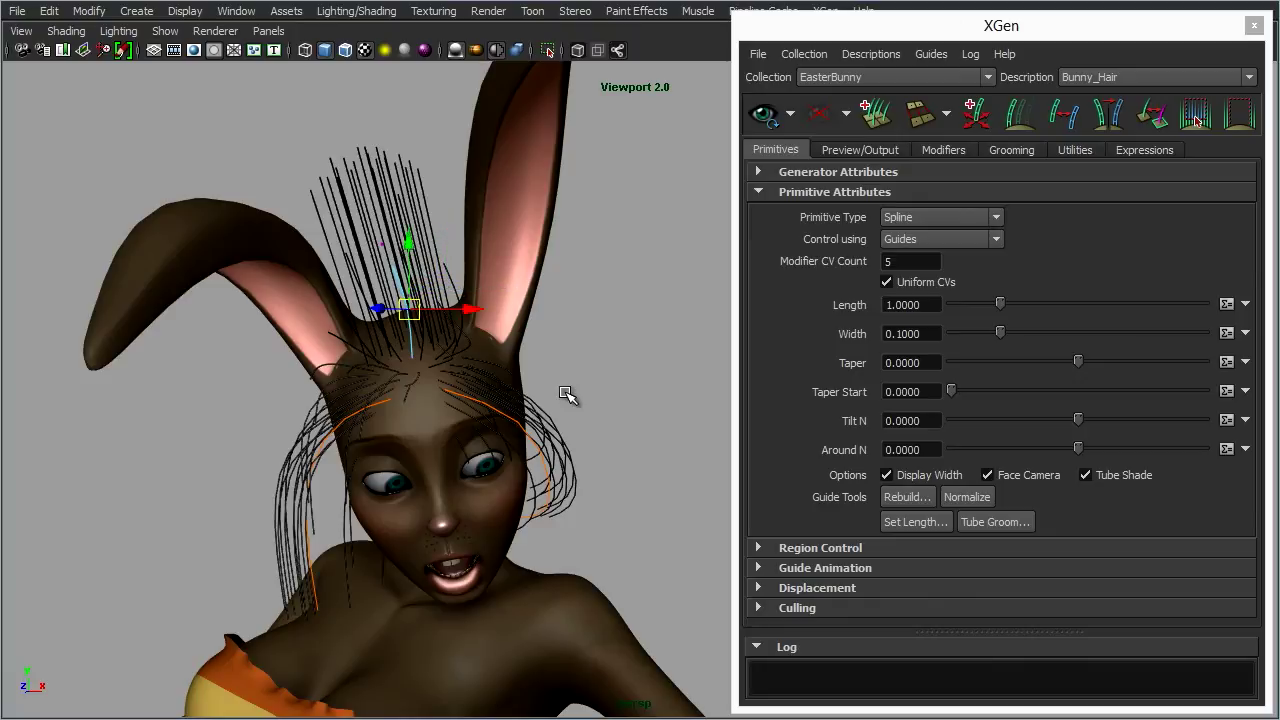
alt+drag(563, 394, 356, 356)
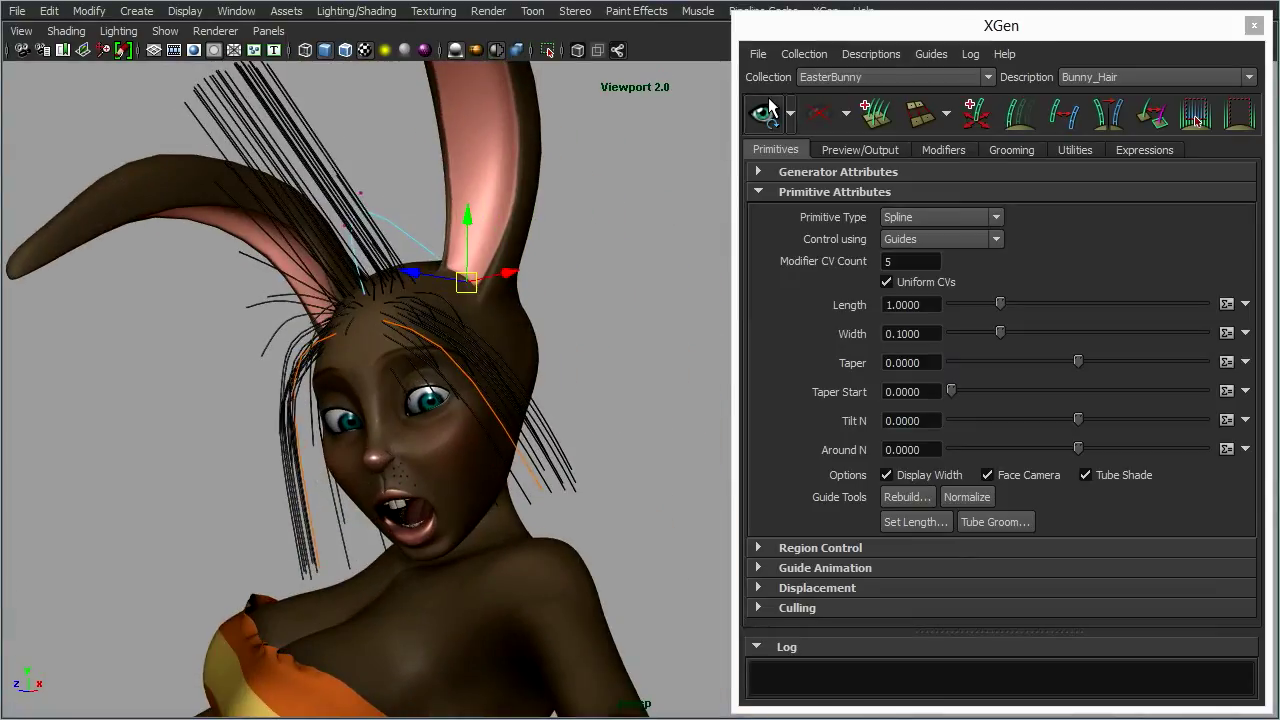
Update the XGen preview and inspect the arched top hair and side strands from several angles.
click(765, 115)
click(790, 113)
click(790, 224)
mouse_move(480, 380)
alt+mouse_down()
mouse_move(540, 371)
mouse_move(467, 385)
mouse_move(429, 329)
alt+mouse_up()
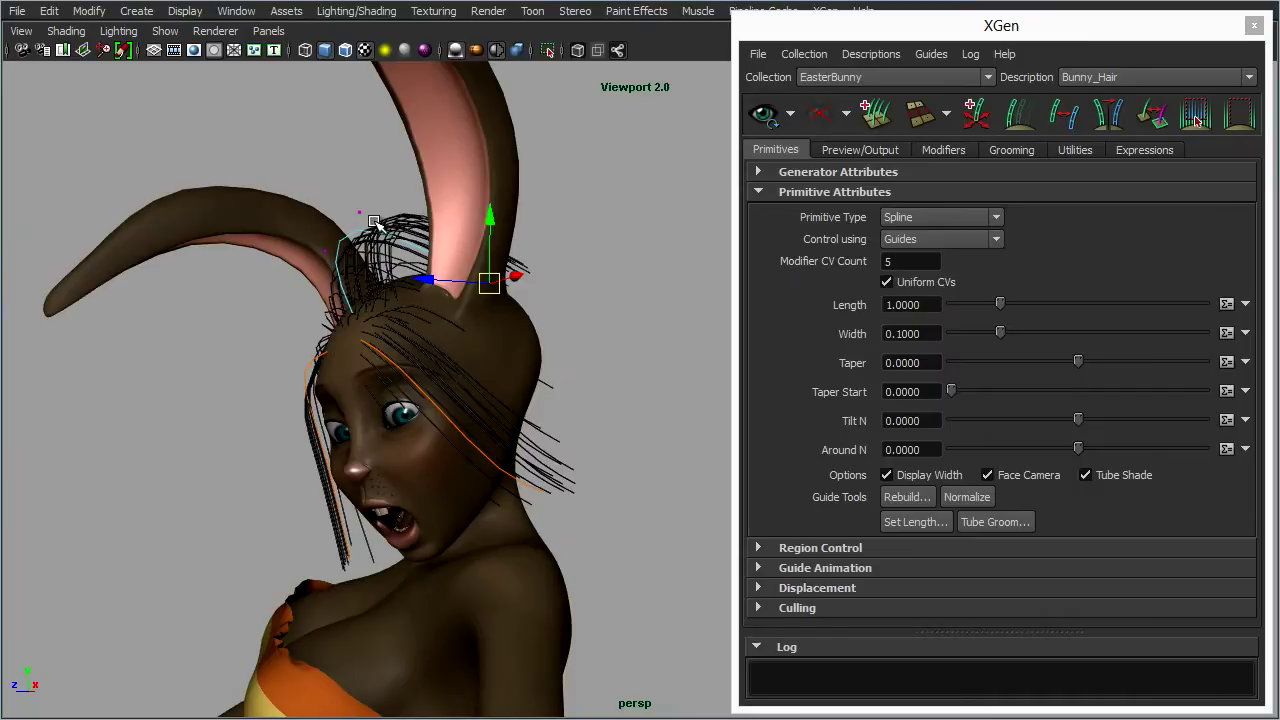
alt+drag(587, 433, 477, 423)
alt+right_drag(477, 423, 880, 540)
alt+drag(617, 480, 575, 445)
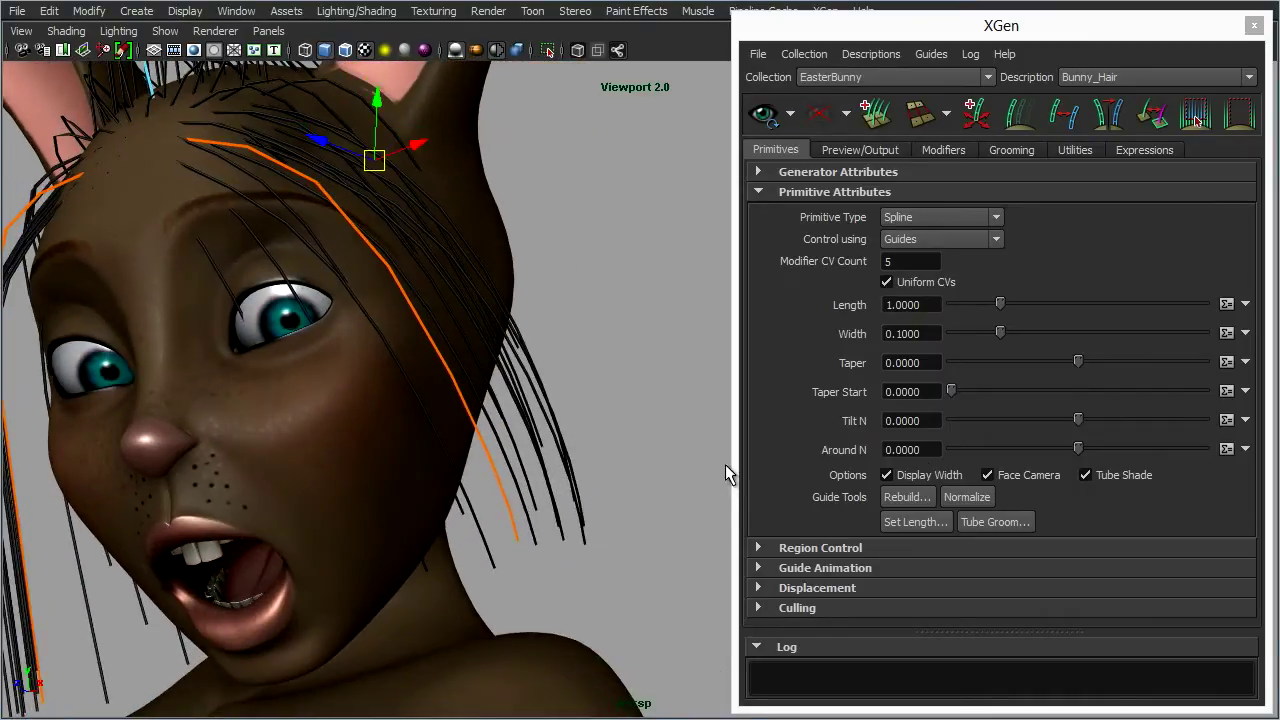
mouse_move(547, 367)
alt+mouse_down()
mouse_move(643, 391)
mouse_move(530, 356)
alt+mouse_up()
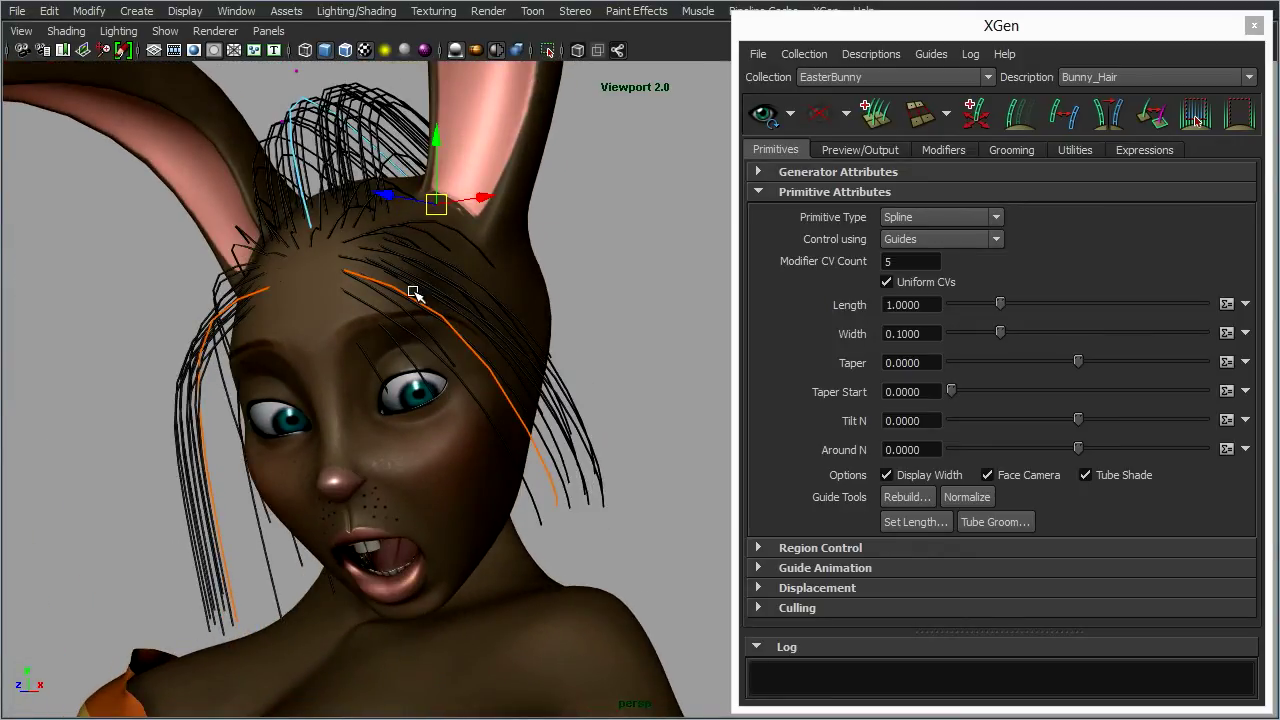
Set the hair primitives' Taper to 1.0 and Taper Start to 0.5.
drag(1079, 366, 1247, 380)
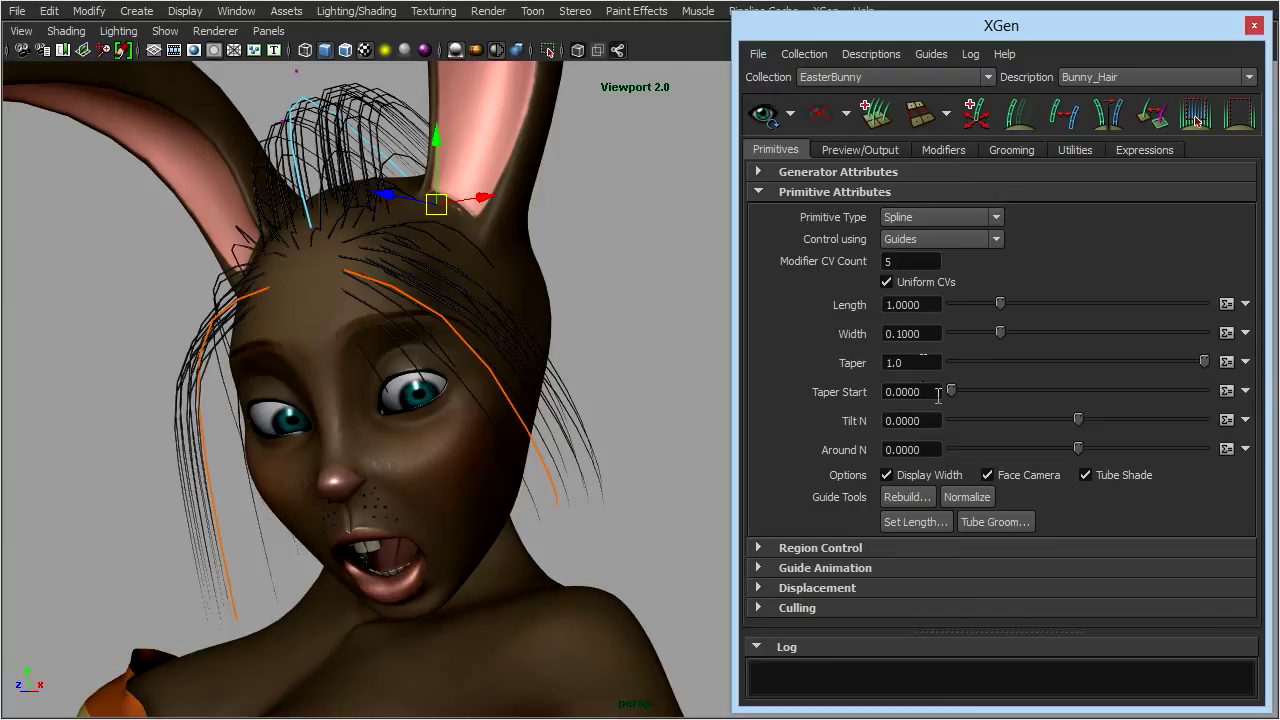
drag(955, 398, 1064, 390)
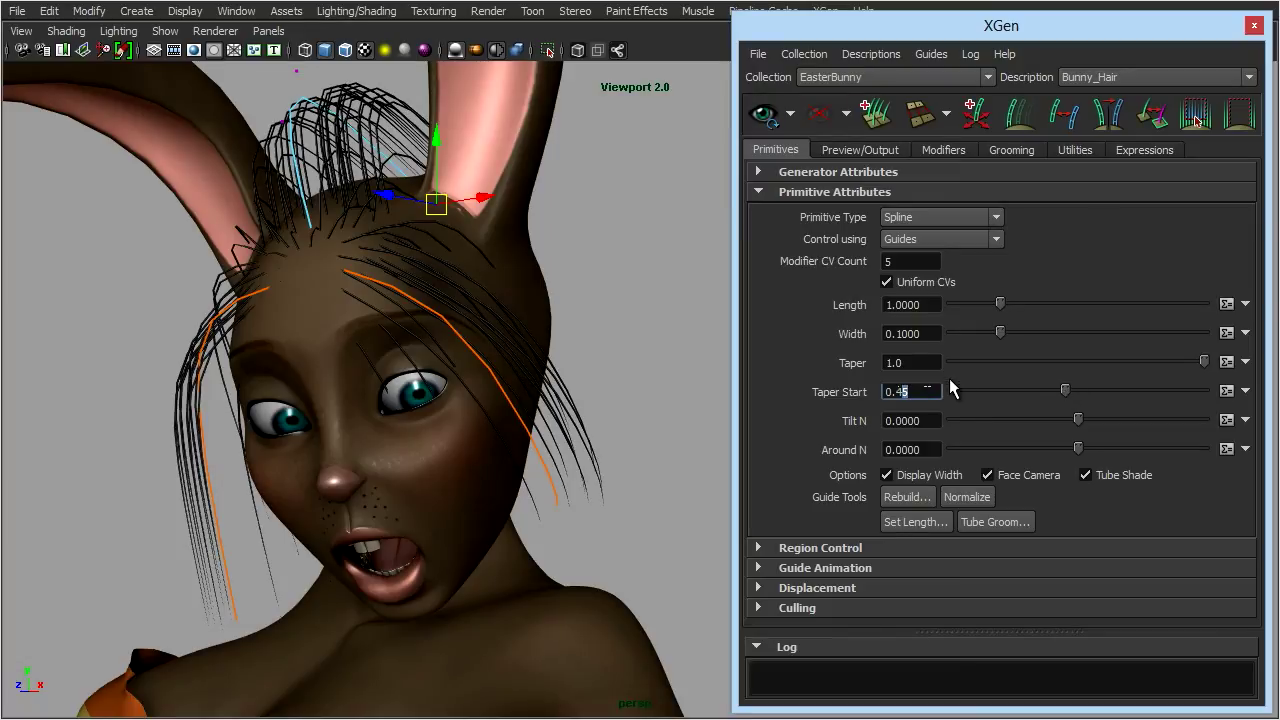
key(BackSpace)
text(5)
key(Return)
Adjust the top guide's control points to refine its arch over the back of the head, and update the XGen preview.
alt+drag(553, 328, 385, 412)
drag(270, 276, 676, 396)
drag(455, 347, 487, 360)
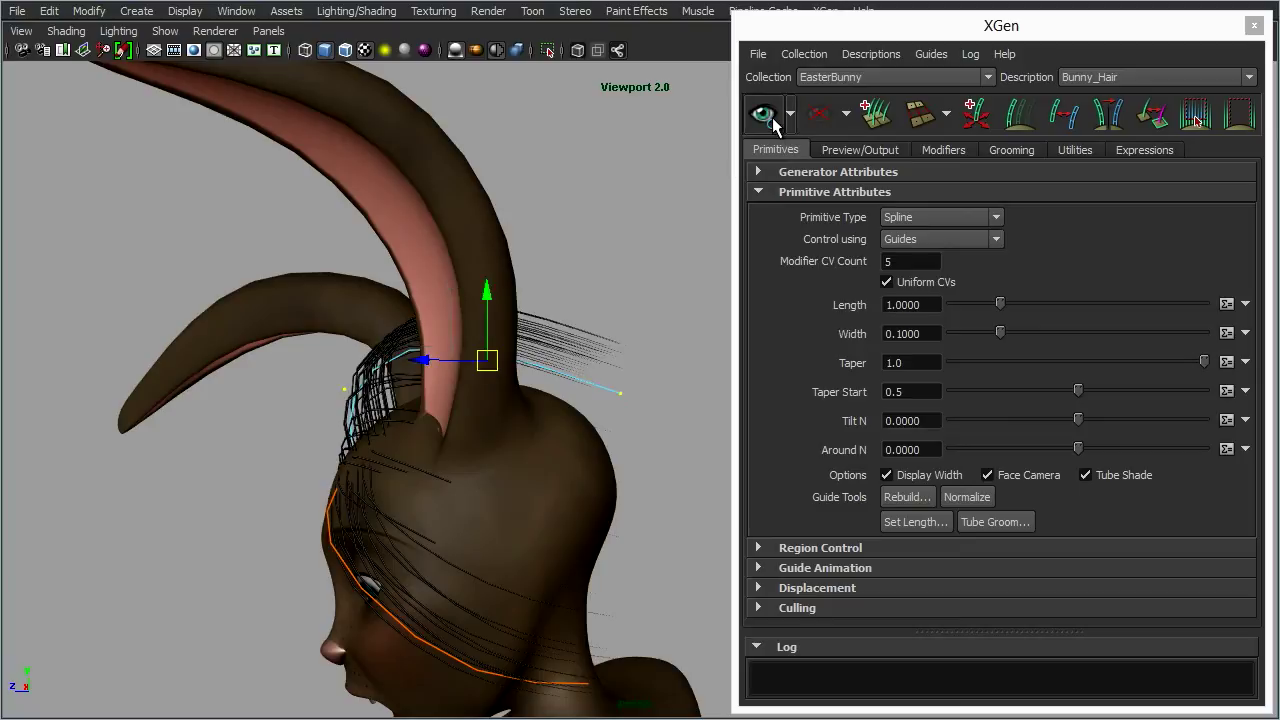
alt+drag(451, 463, 343, 397)
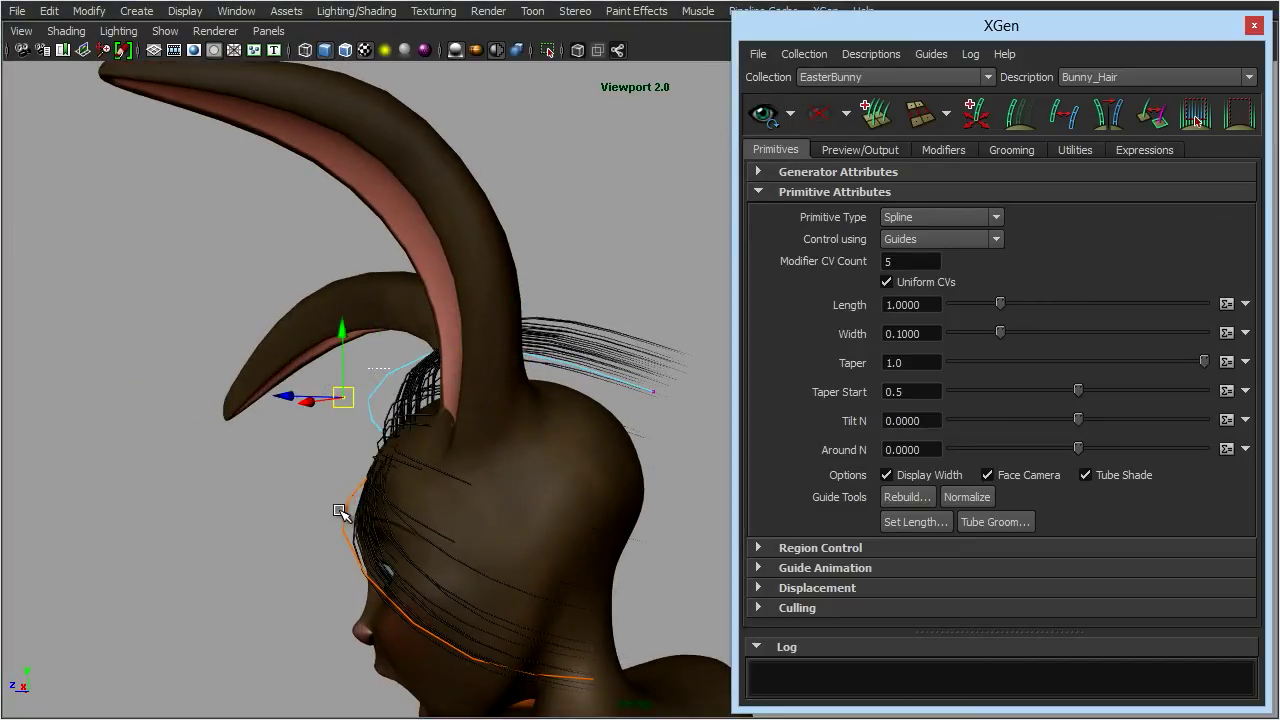
alt+drag(590, 505, 463, 390)
drag(476, 275, 461, 285)
click(759, 116)
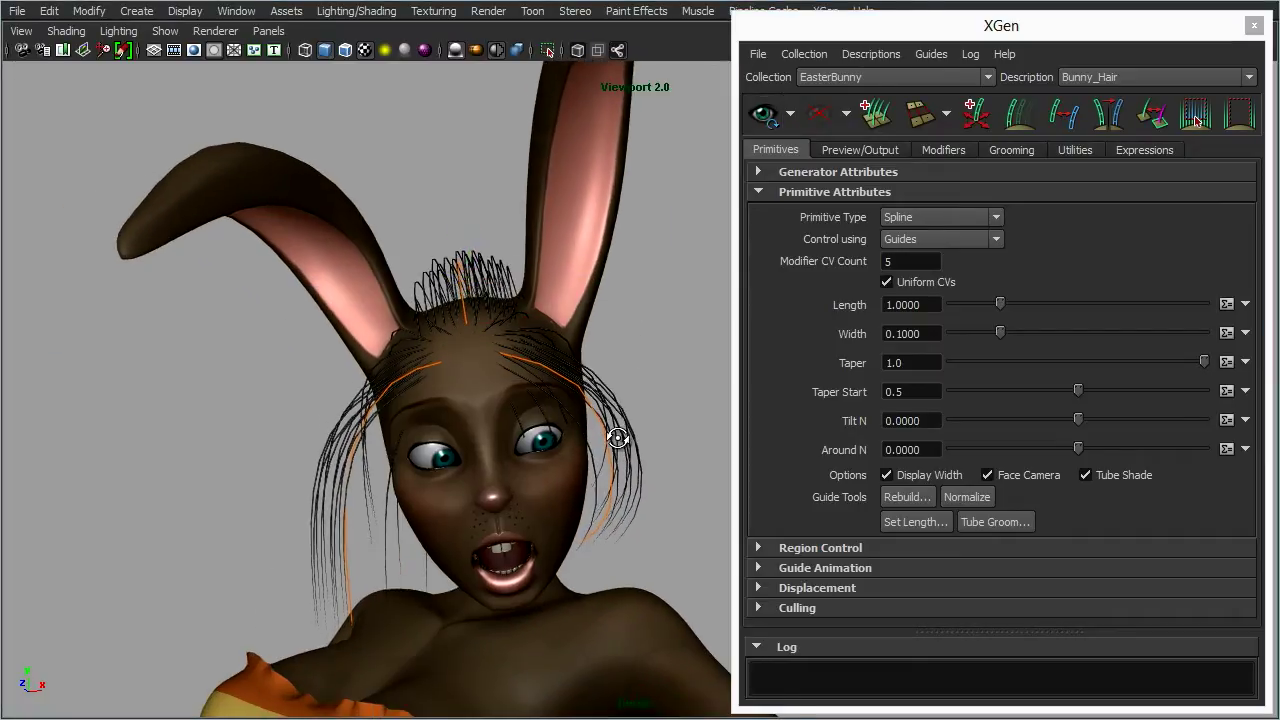
Try generator densities of 2 and 5 to preview thicker hair around the head.
alt+drag(600, 380, 349, 362)
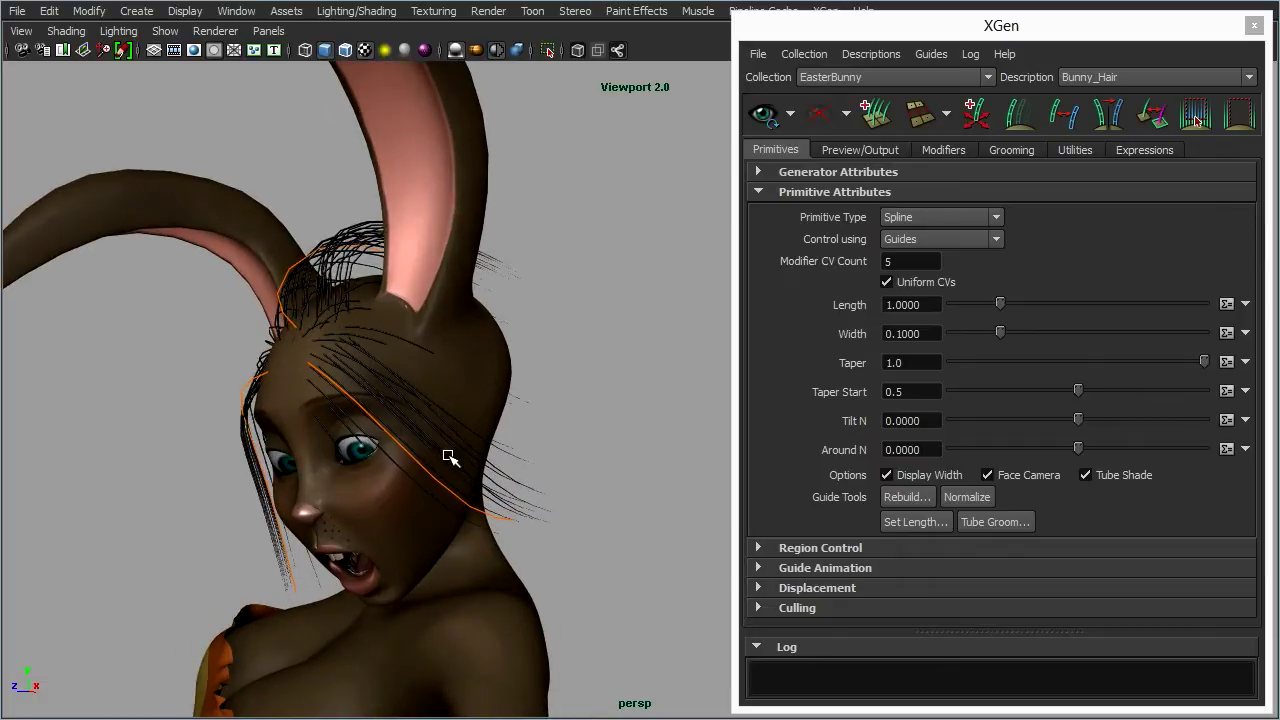
click(846, 154)
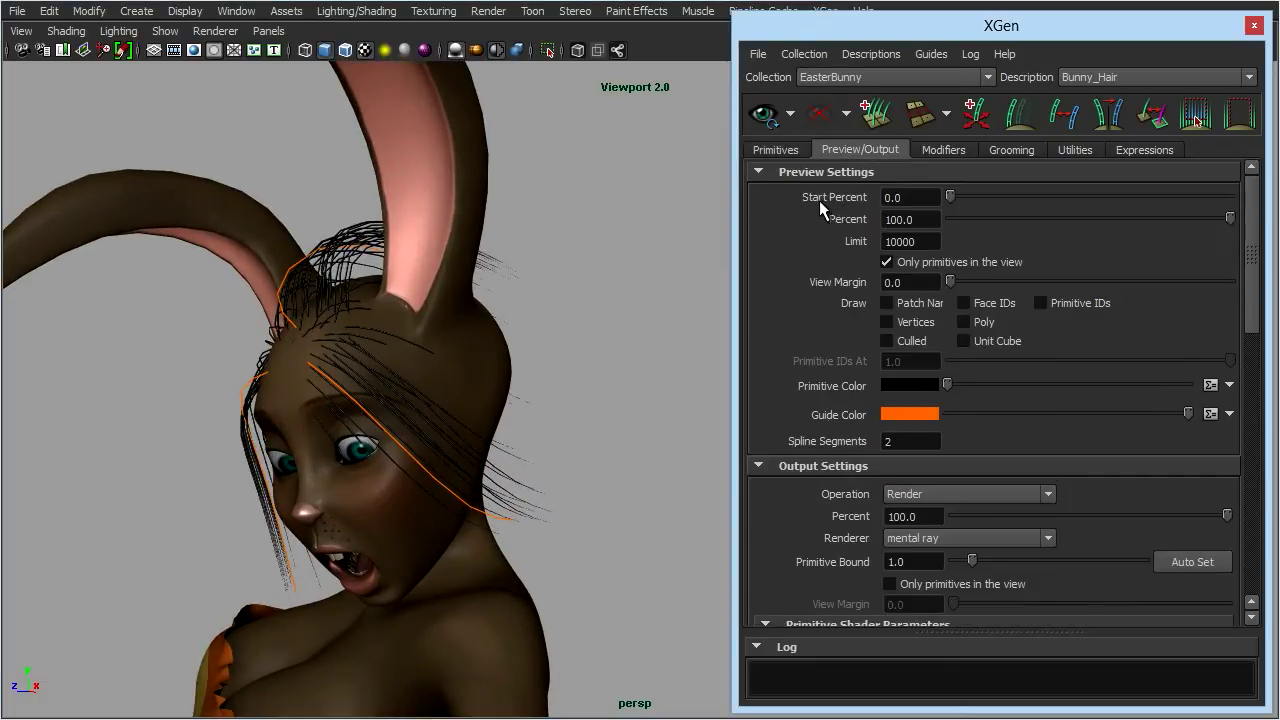
click(780, 145)
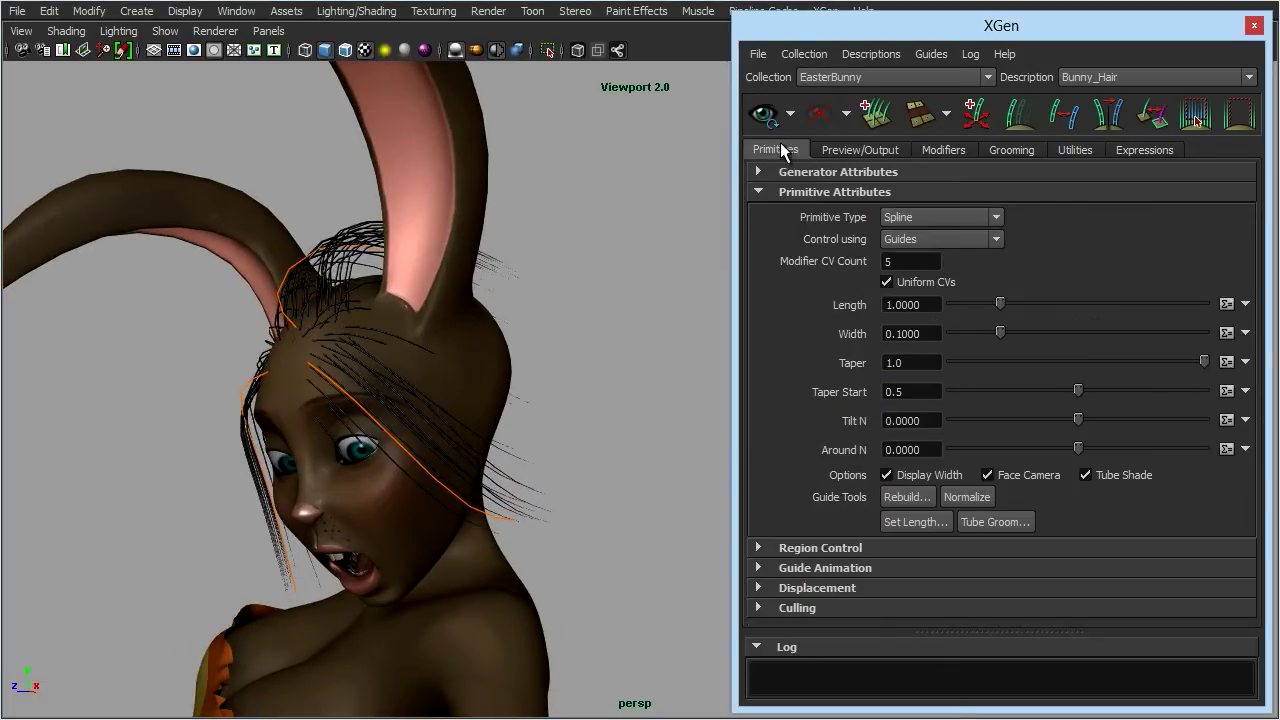
click(838, 171)
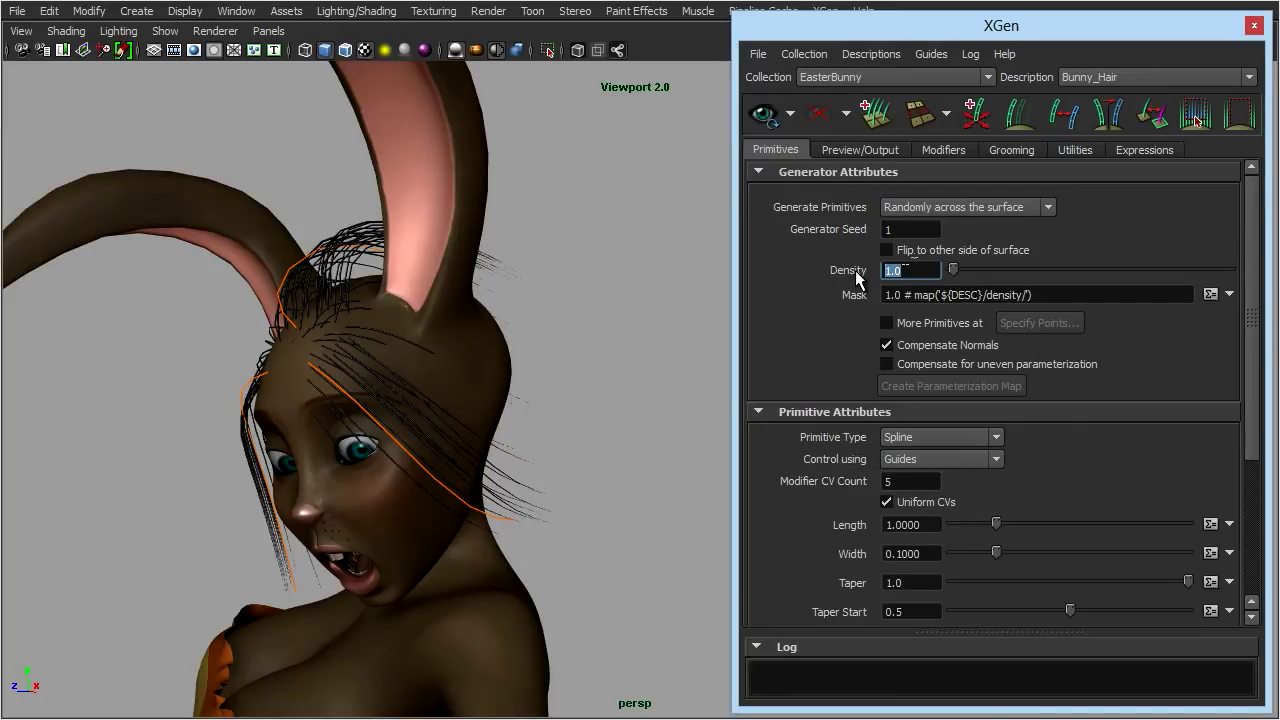
text(2)
key(Return)
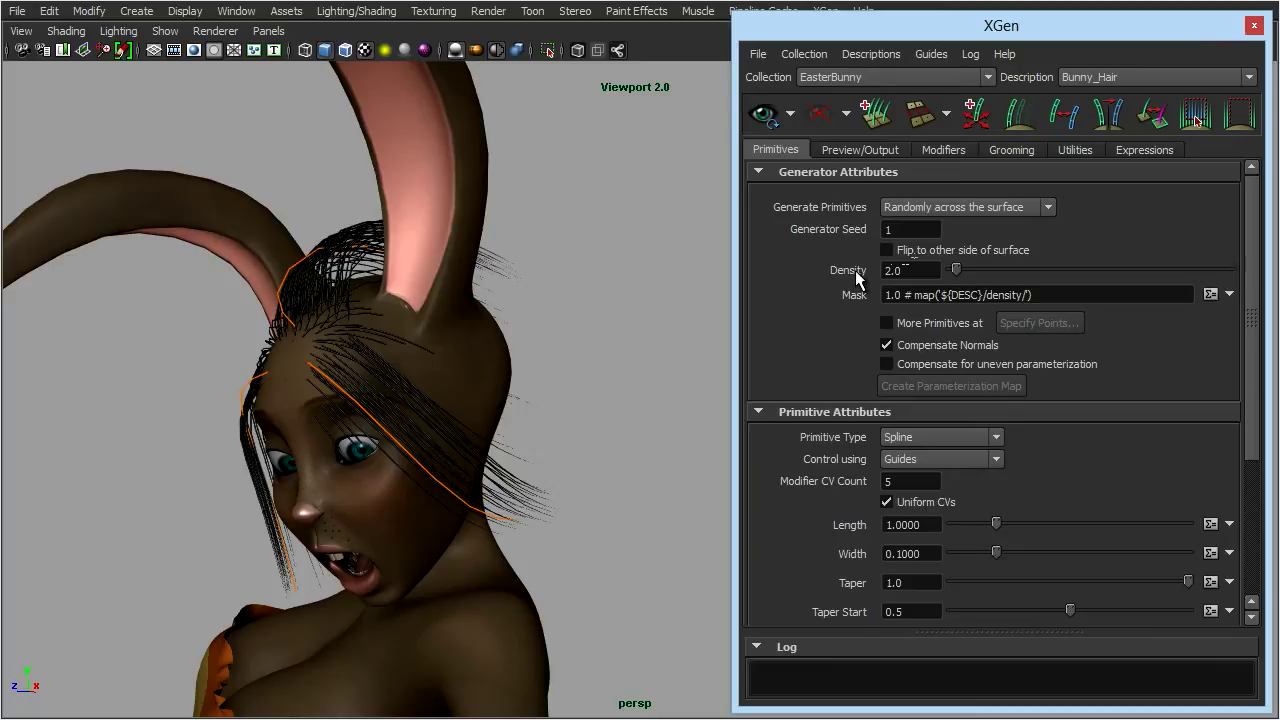
text(5)
key(Return)
alt+drag(560, 310, 500, 346)
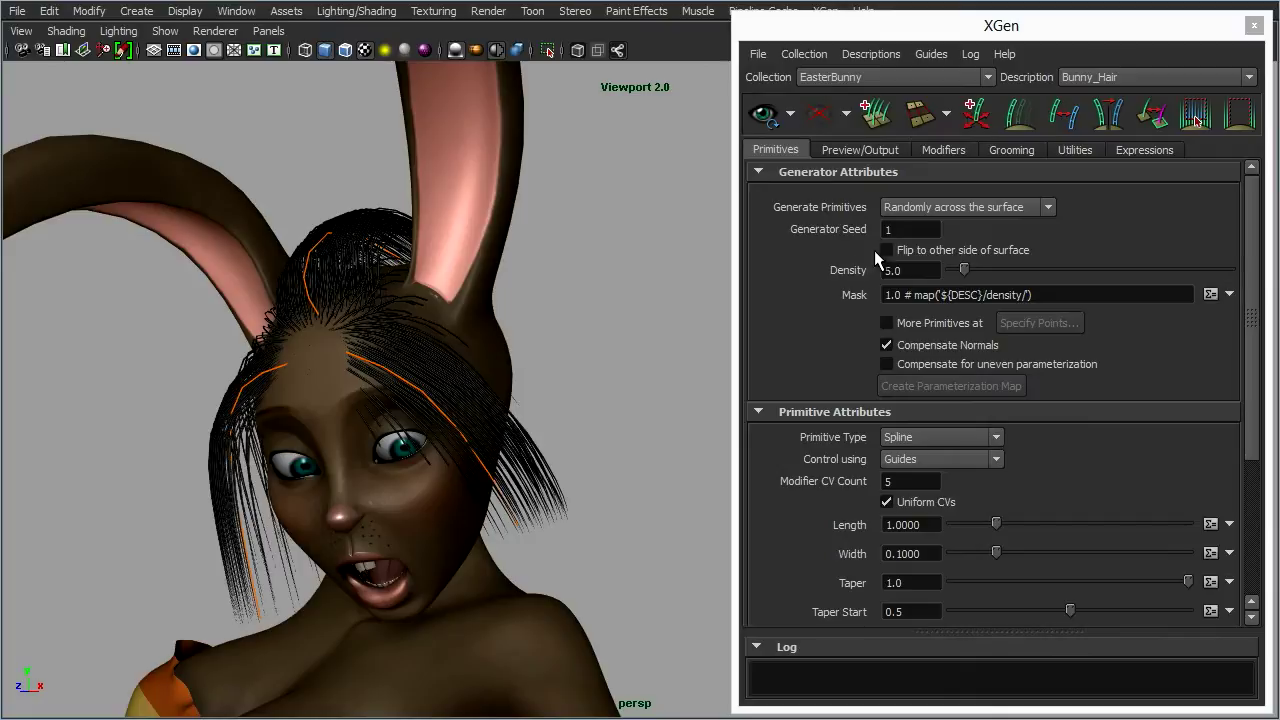
Set the generator density back to 1.0.
double_click(890, 269)
text(1)
key(Return)
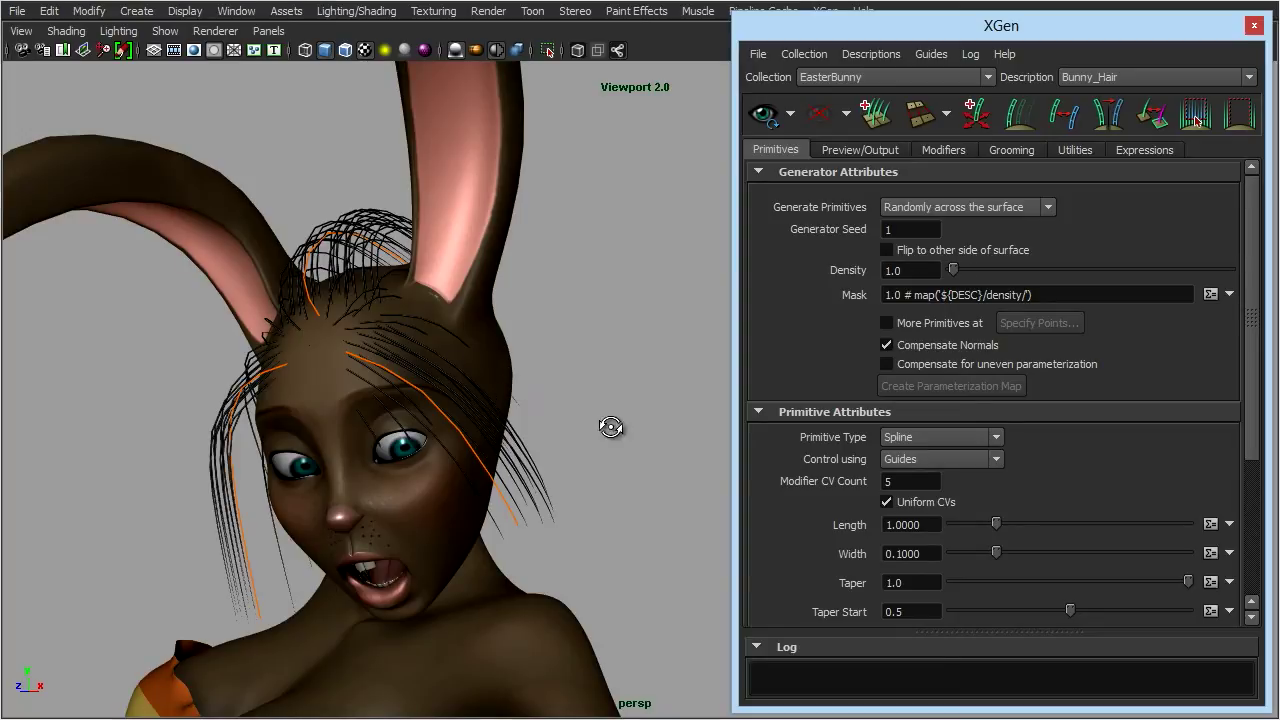
Show the wireframe over the shaded model and add a guide on the upright-ear side of the head, below and behind the ear.
alt+drag(609, 423, 180, 457)
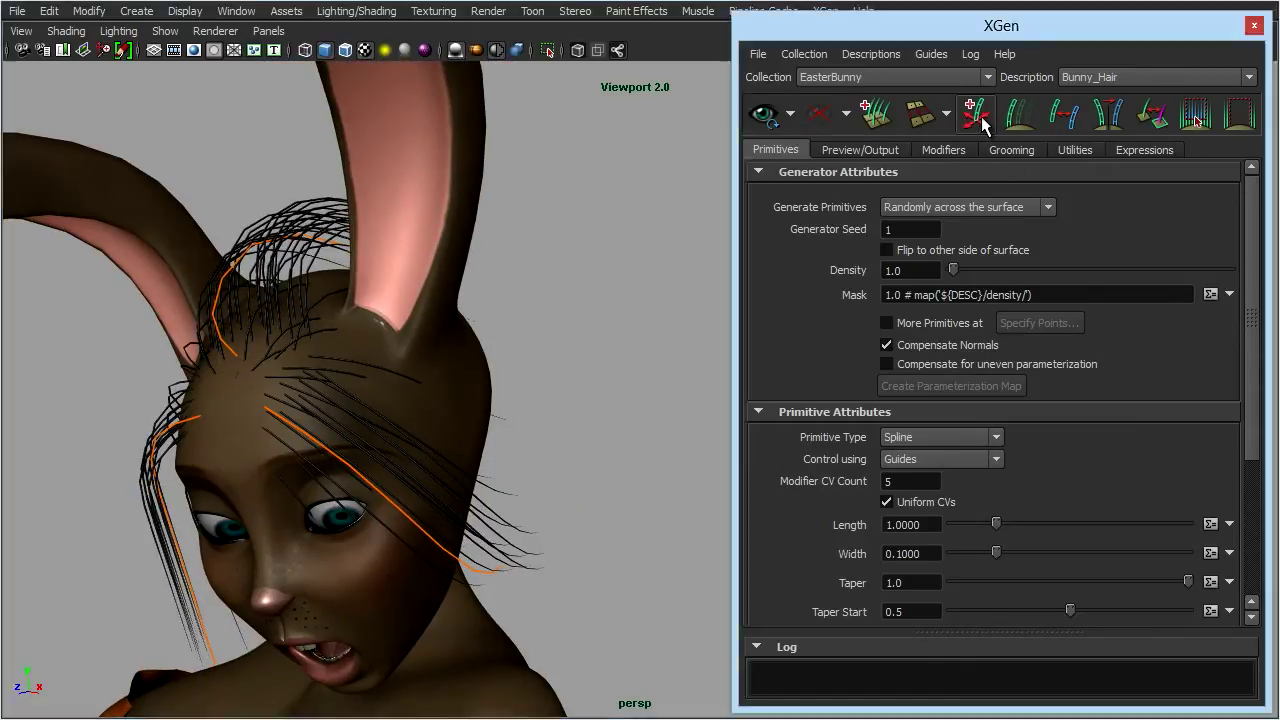
mouse_move(551, 403)
alt+mouse_down()
mouse_move(483, 410)
mouse_move(474, 360)
alt+mouse_up()
click(66, 31)
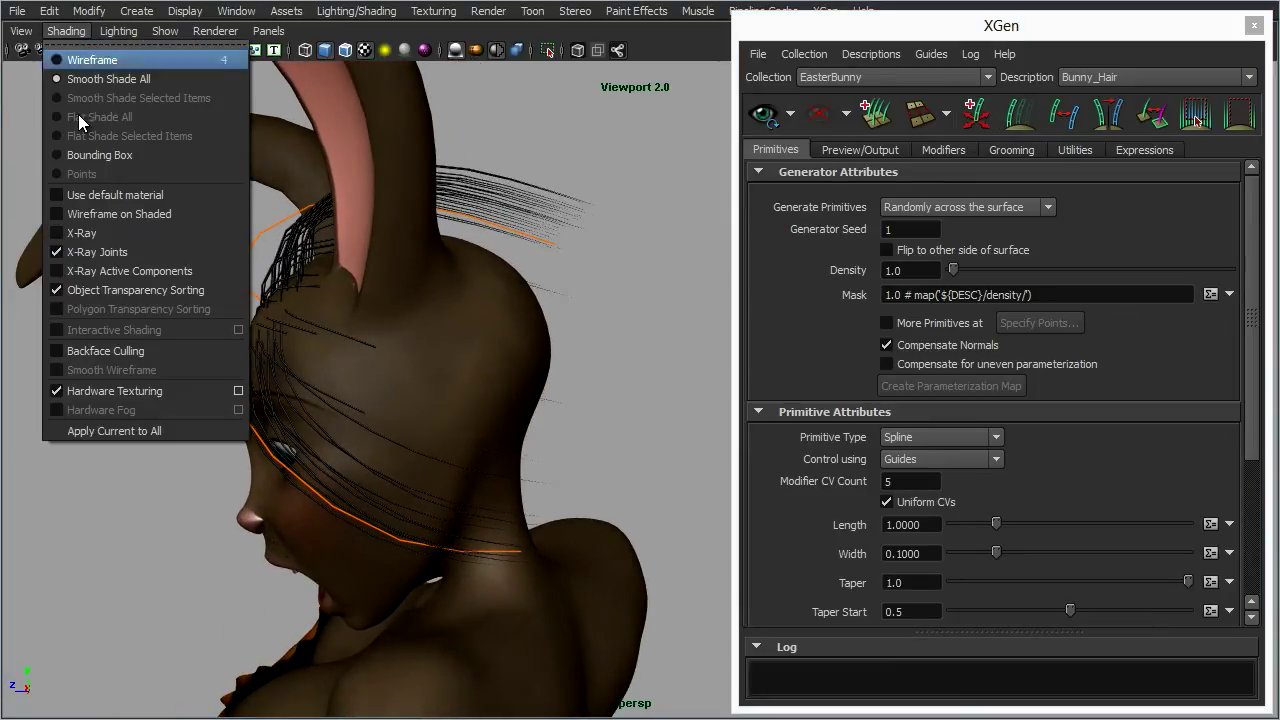
click(118, 213)
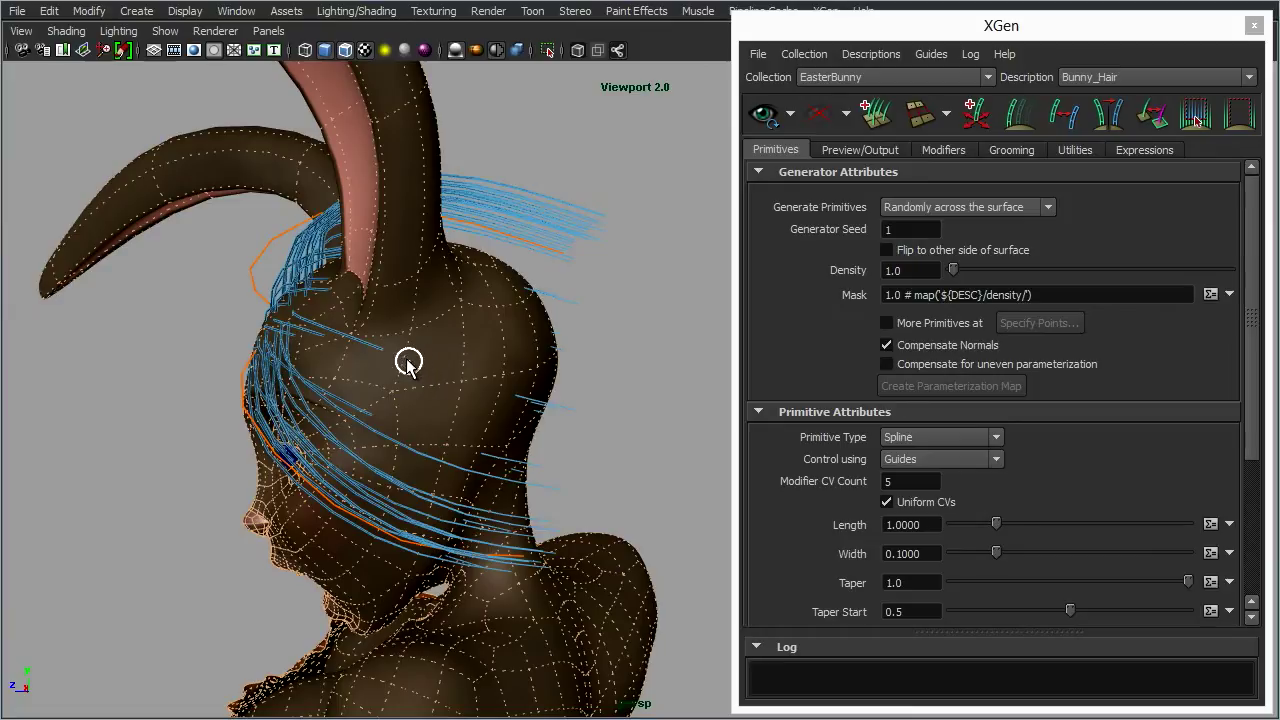
alt+drag(403, 360, 323, 371)
alt+drag(618, 491, 491, 477)
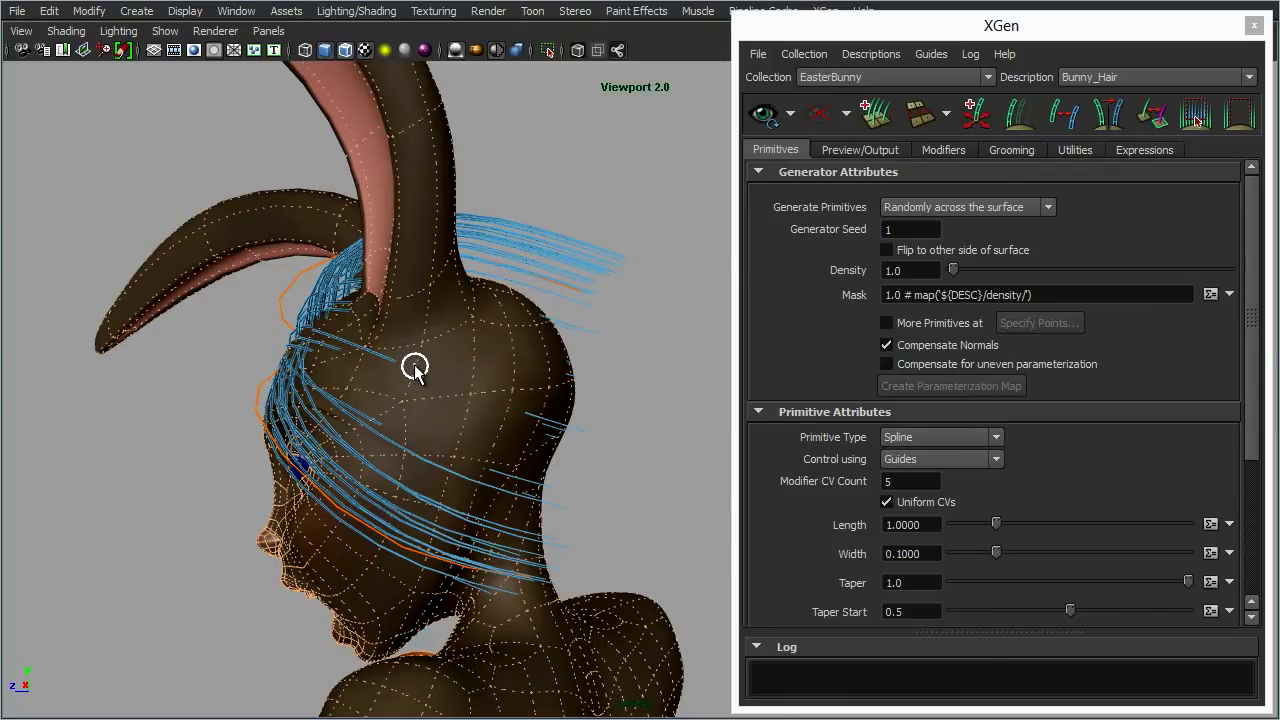
Add a matching guide on the bent-ear side of the head.
alt+drag(166, 453, 550, 425)
alt+right_drag(550, 425, 429, 409)
alt+drag(429, 409, 509, 400)
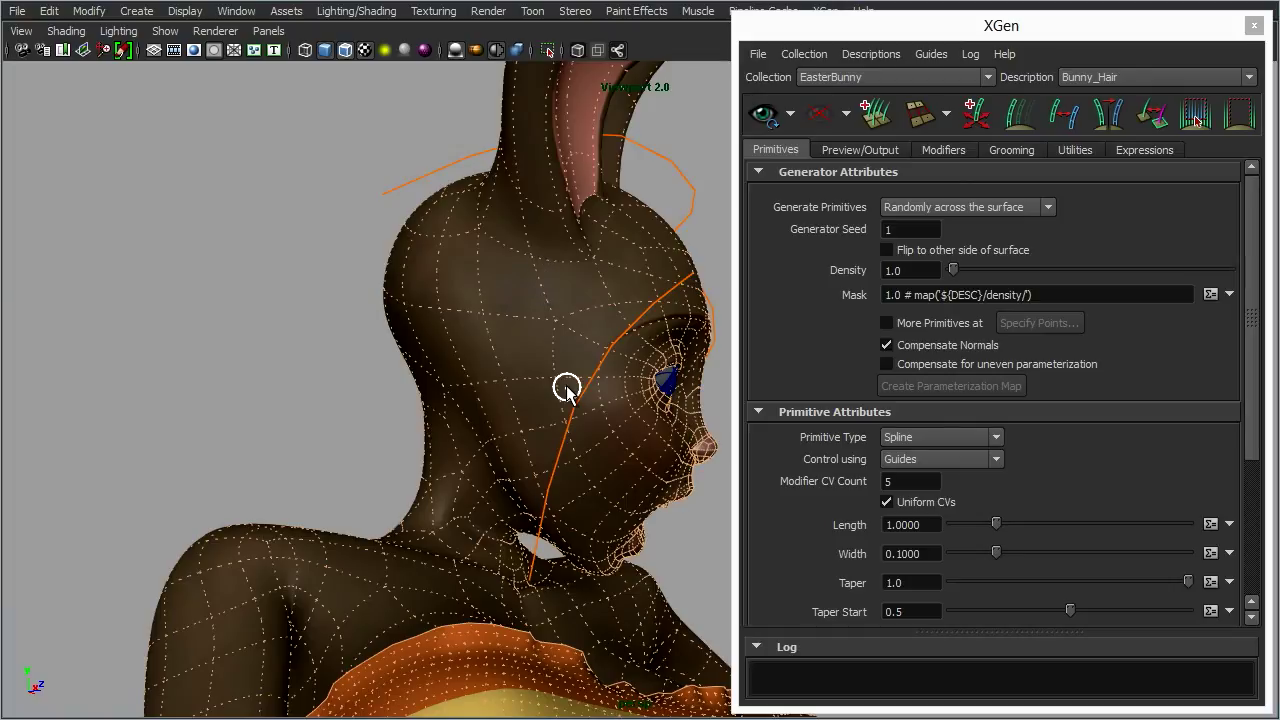
key(w)
Lengthen the two new side guides with Set Length and update the XGen preview.
alt+drag(647, 408, 420, 345)
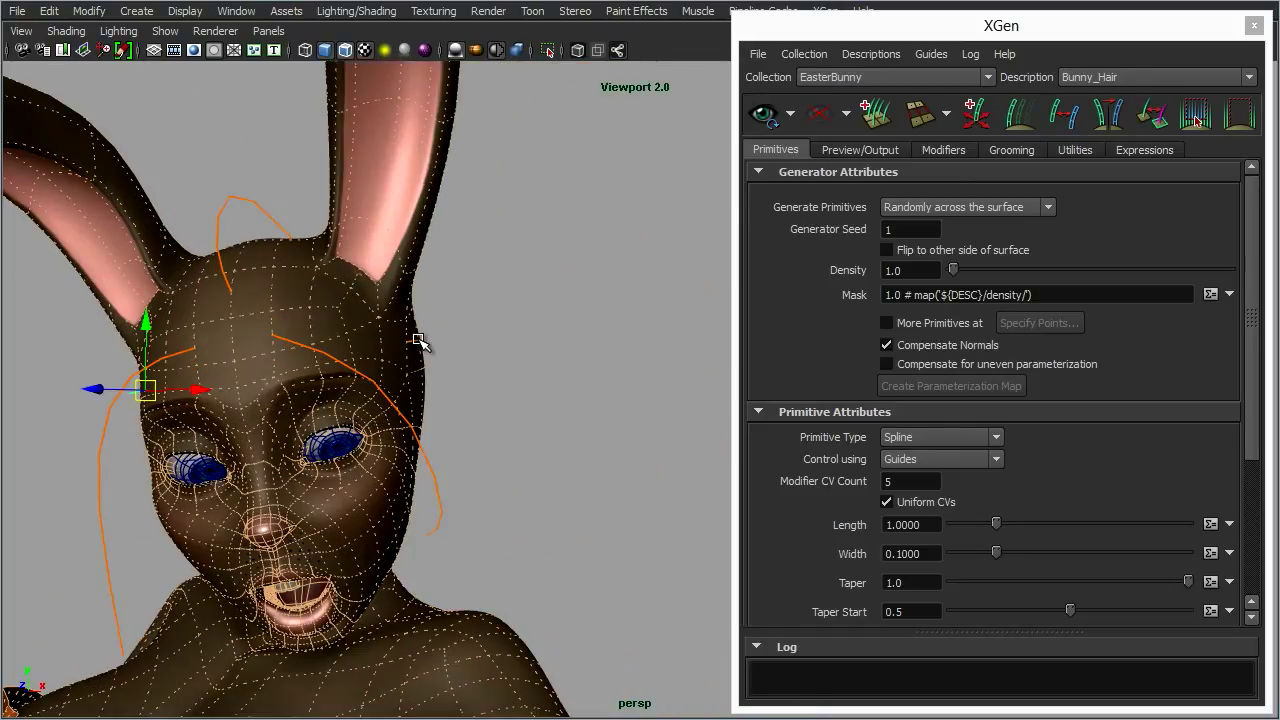
click(832, 152)
click(788, 152)
scroll(796, 380, down, 3)
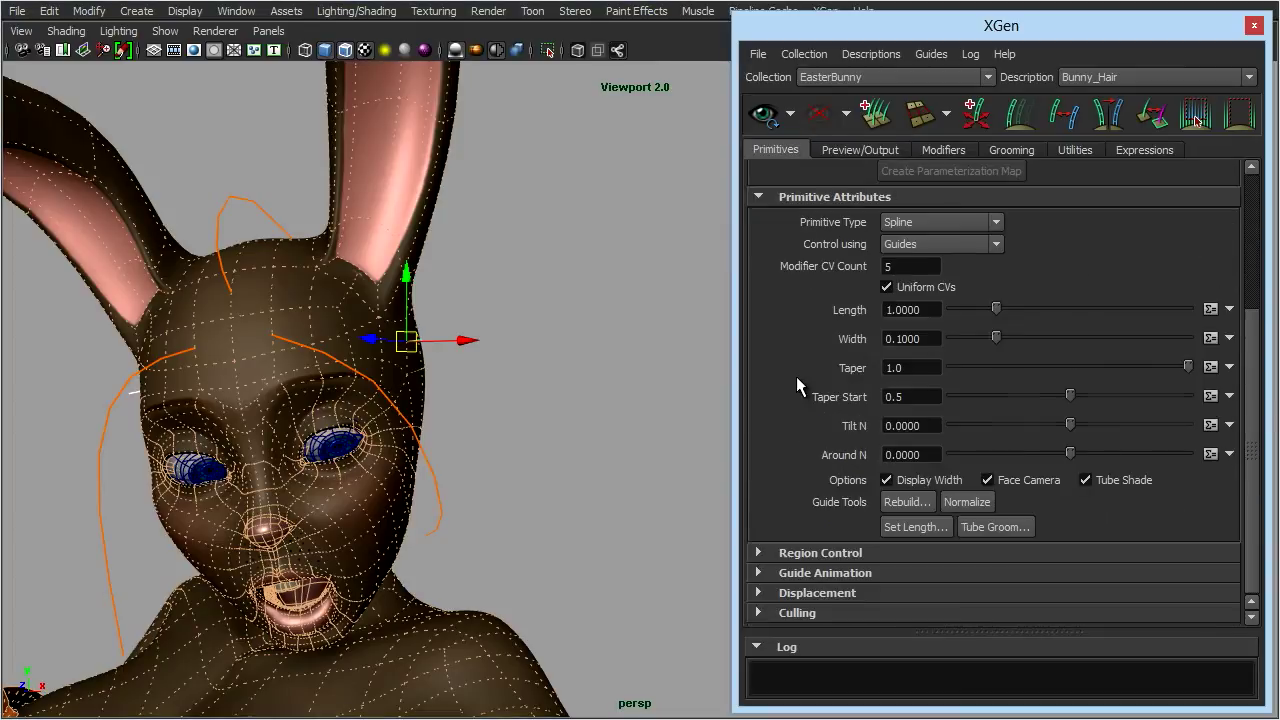
click(916, 526)
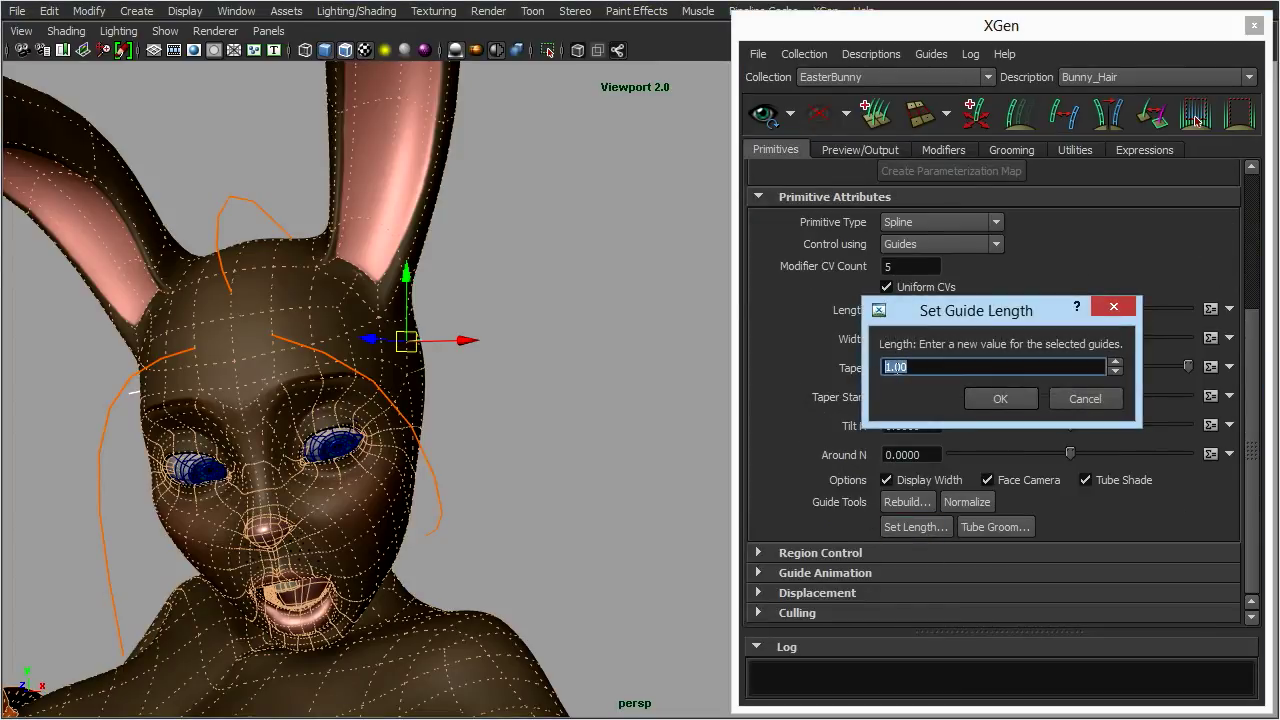
text(.2)
key(Return)
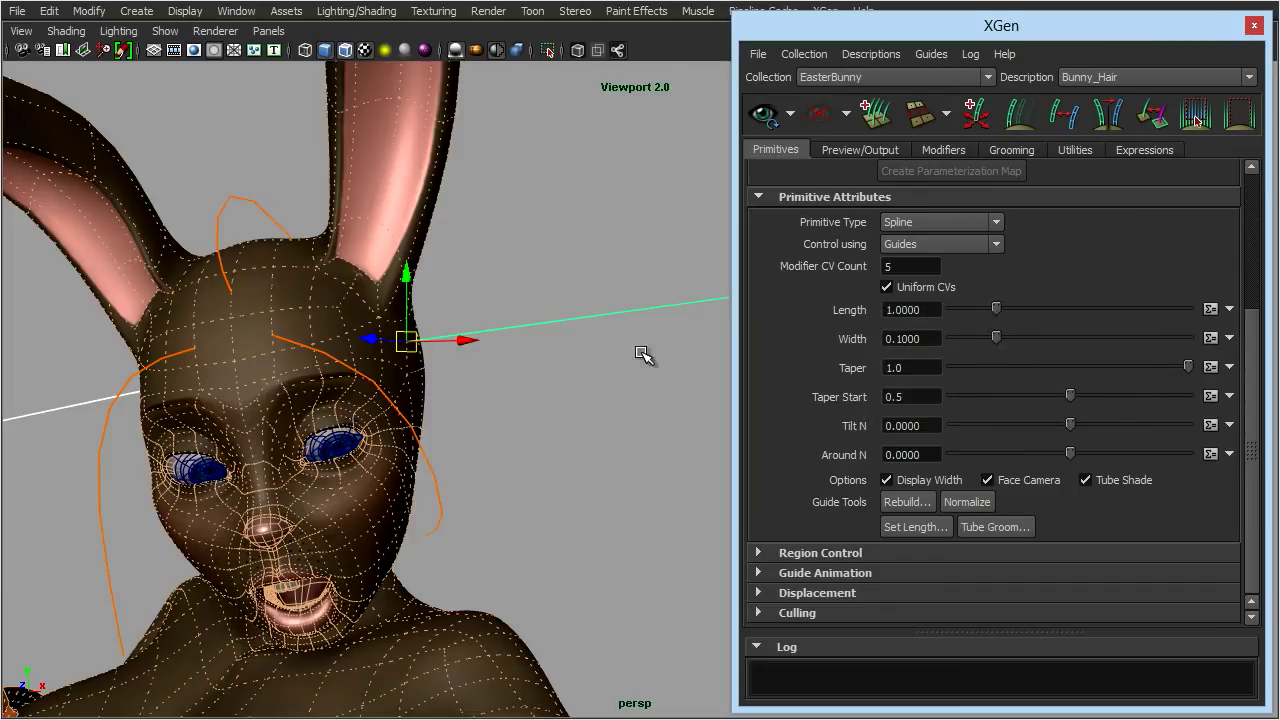
click(764, 113)
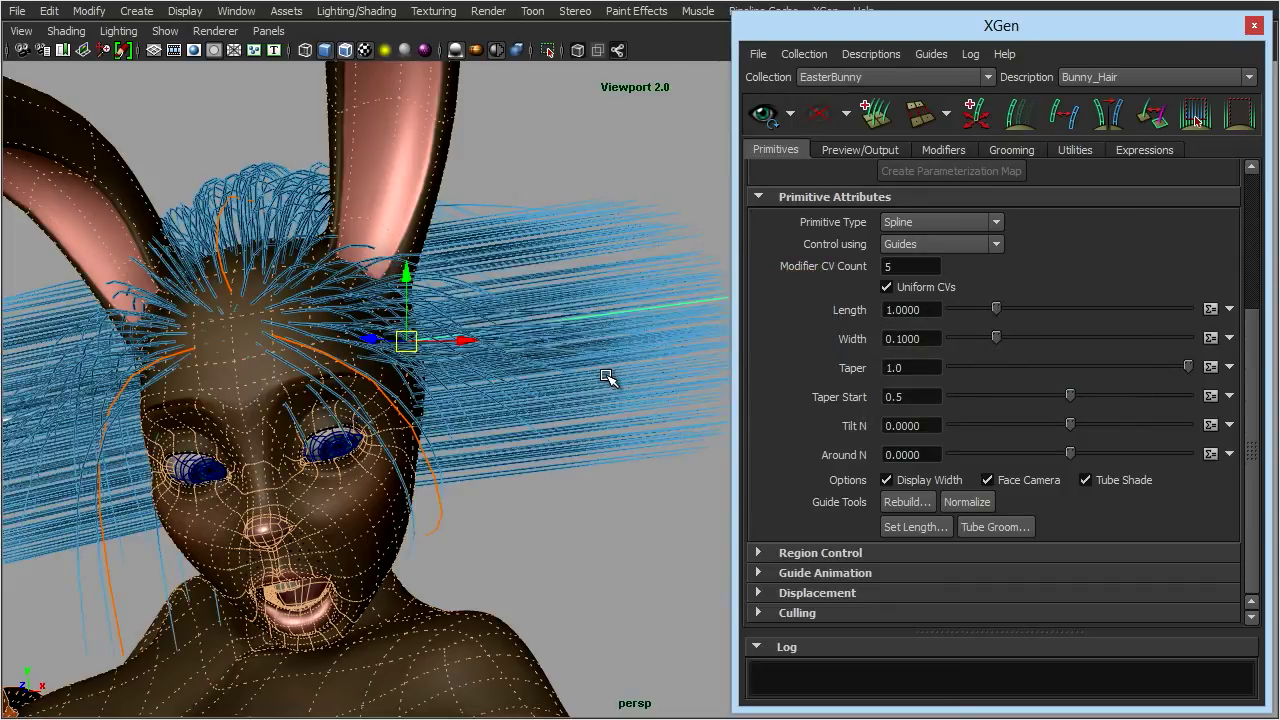
alt+drag(608, 374, 512, 460)
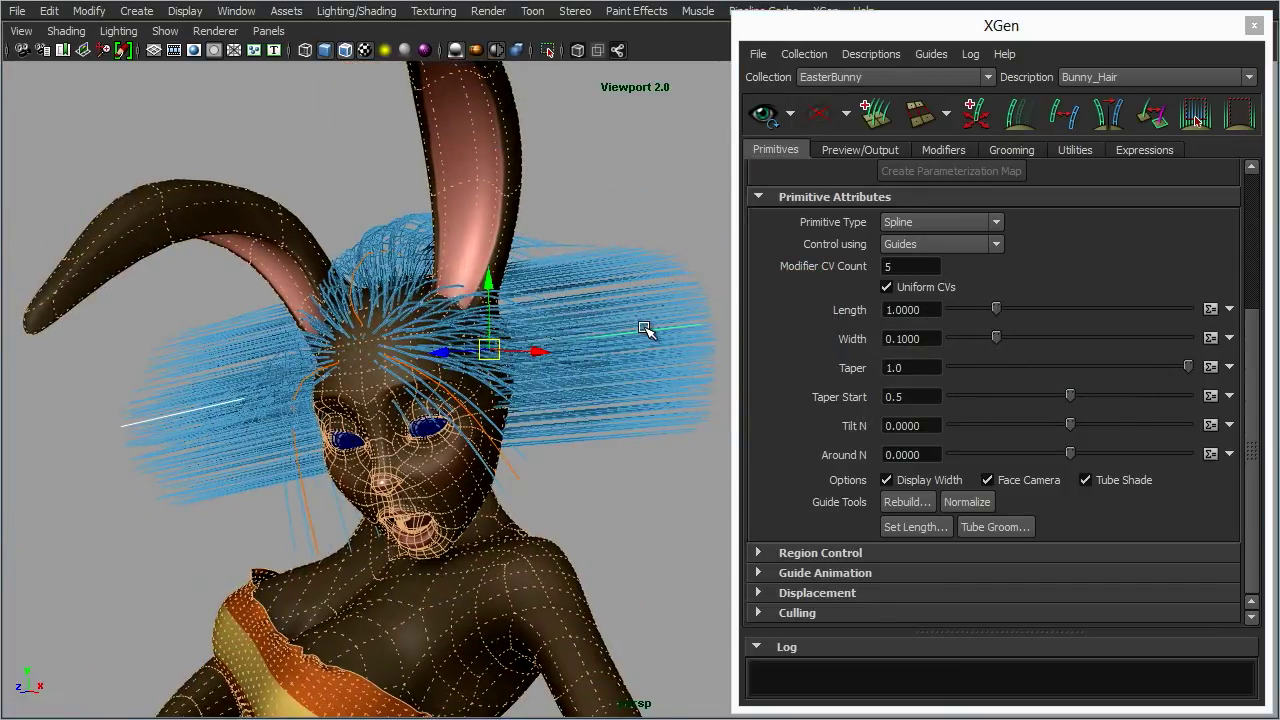
Edit the control points of the new upright-ear-side guide, bending its outer part toward the back of the head.
alt+drag(645, 330, 535, 433)
alt+middle_drag(535, 433, 446, 441)
alt+drag(680, 435, 614, 549)
right_click(567, 342)
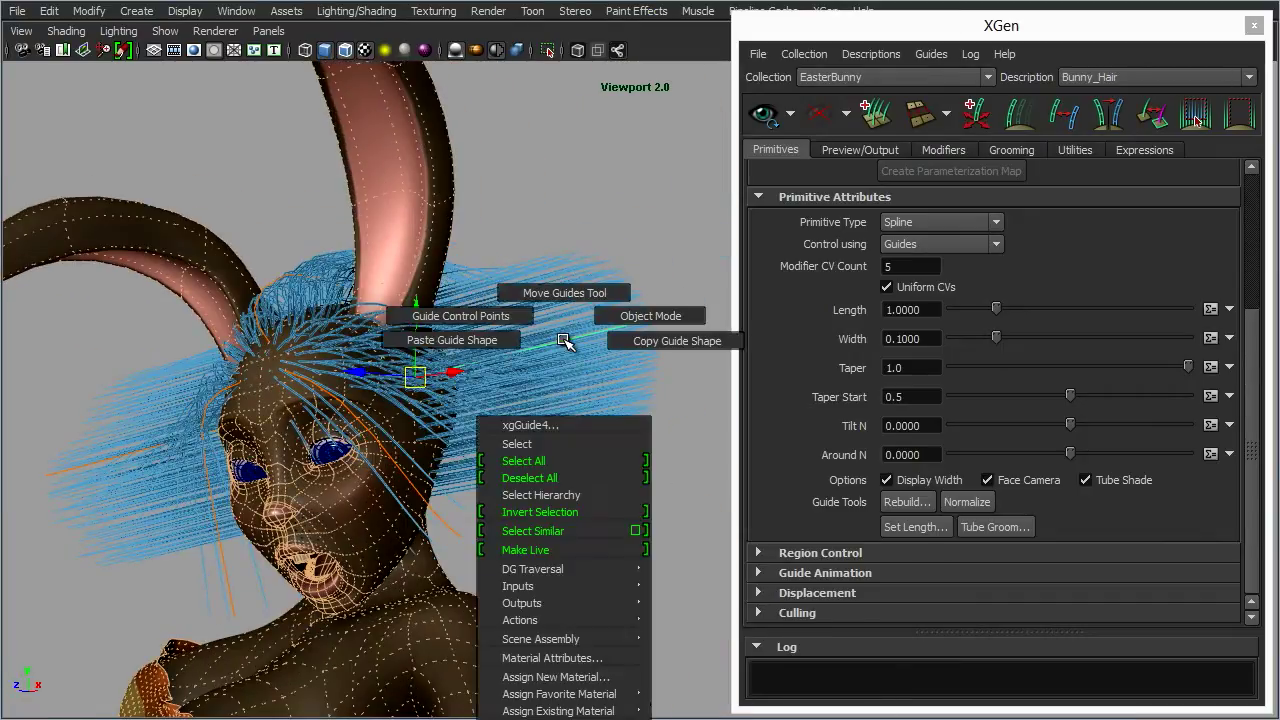
right_drag(503, 318, 502, 318)
alt+drag(540, 405, 600, 402)
drag(682, 287, 453, 415)
alt+drag(562, 385, 400, 460)
key(w)
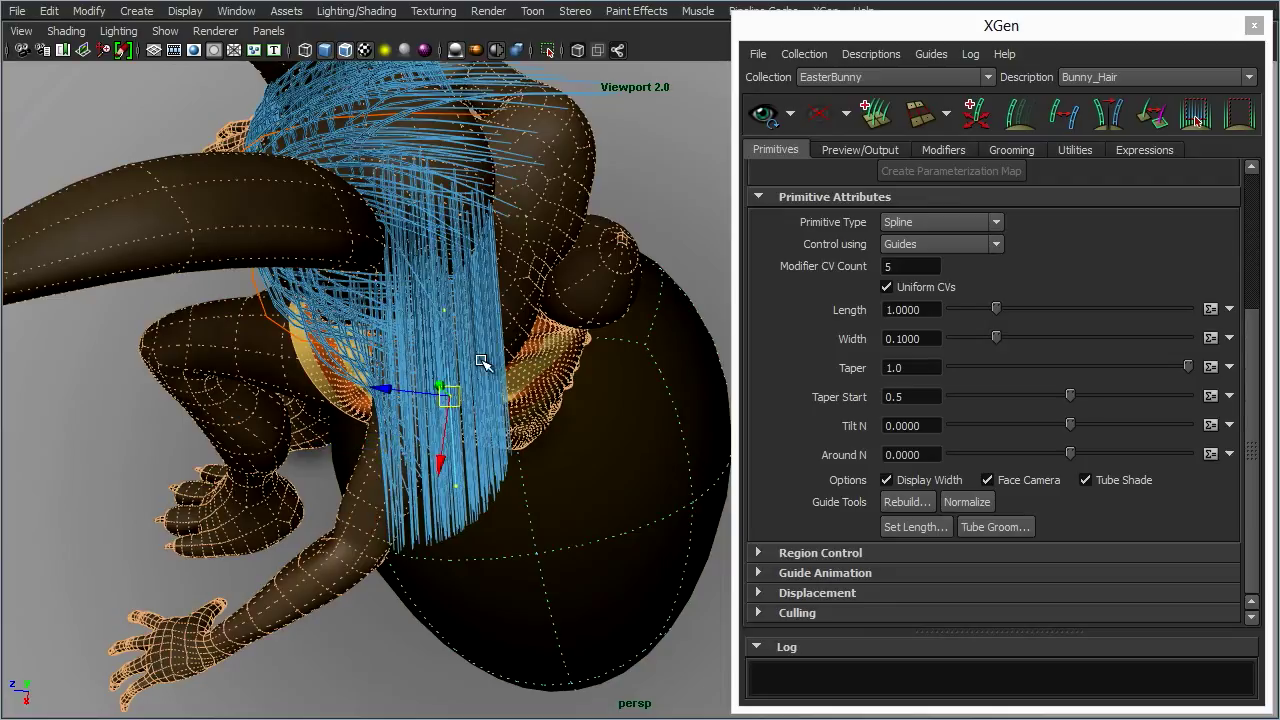
Turn off the wireframe overlay on the shaded model.
click(66, 31)
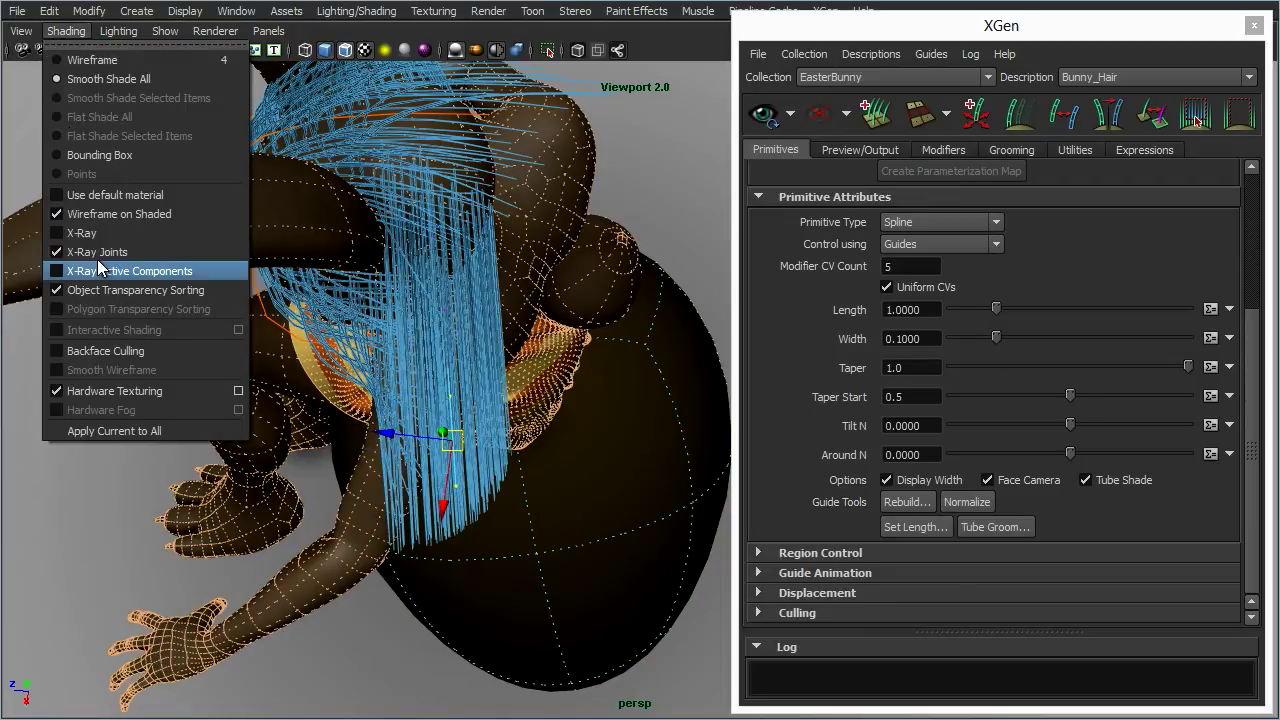
click(143, 214)
alt+drag(620, 470, 630, 492)
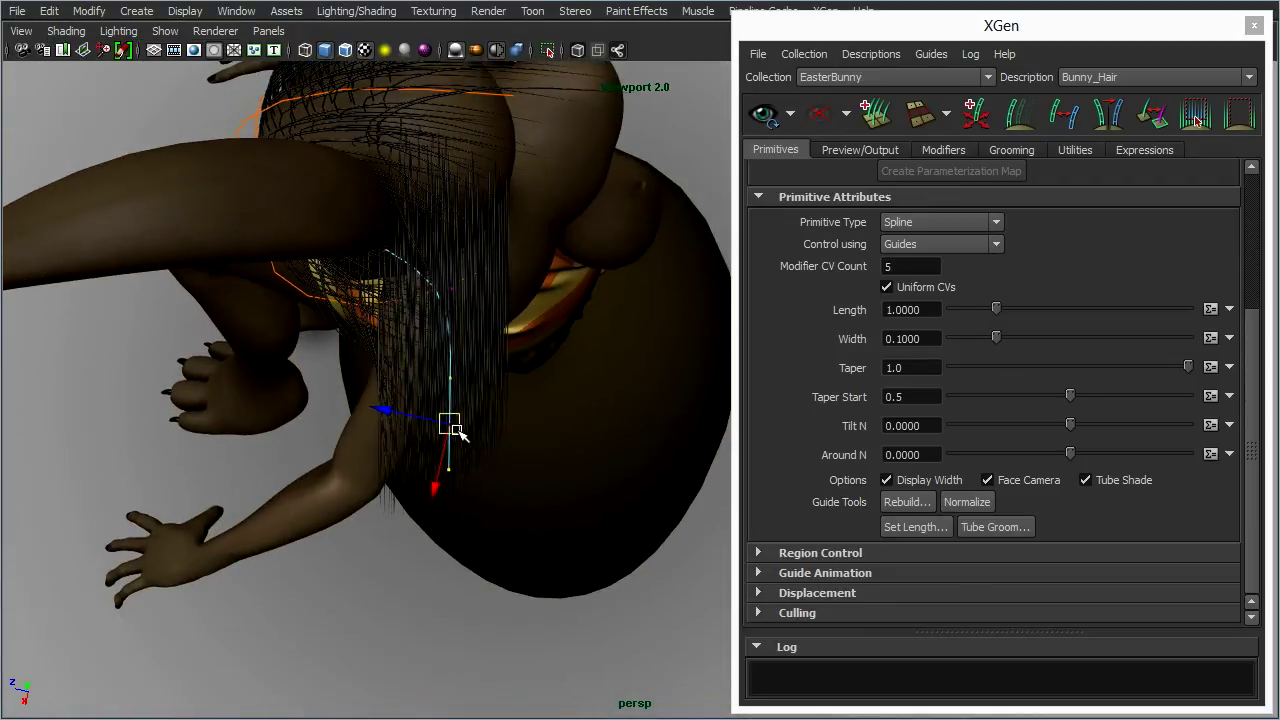
Move the outer control points of the upright-ear-side guide to curve it around the back of the head, and update the XGen preview.
drag(457, 432, 520, 254)
alt+middle_drag(537, 377, 441, 498)
drag(448, 452, 311, 435)
drag(424, 386, 428, 455)
shift+drag(306, 429, 354, 510)
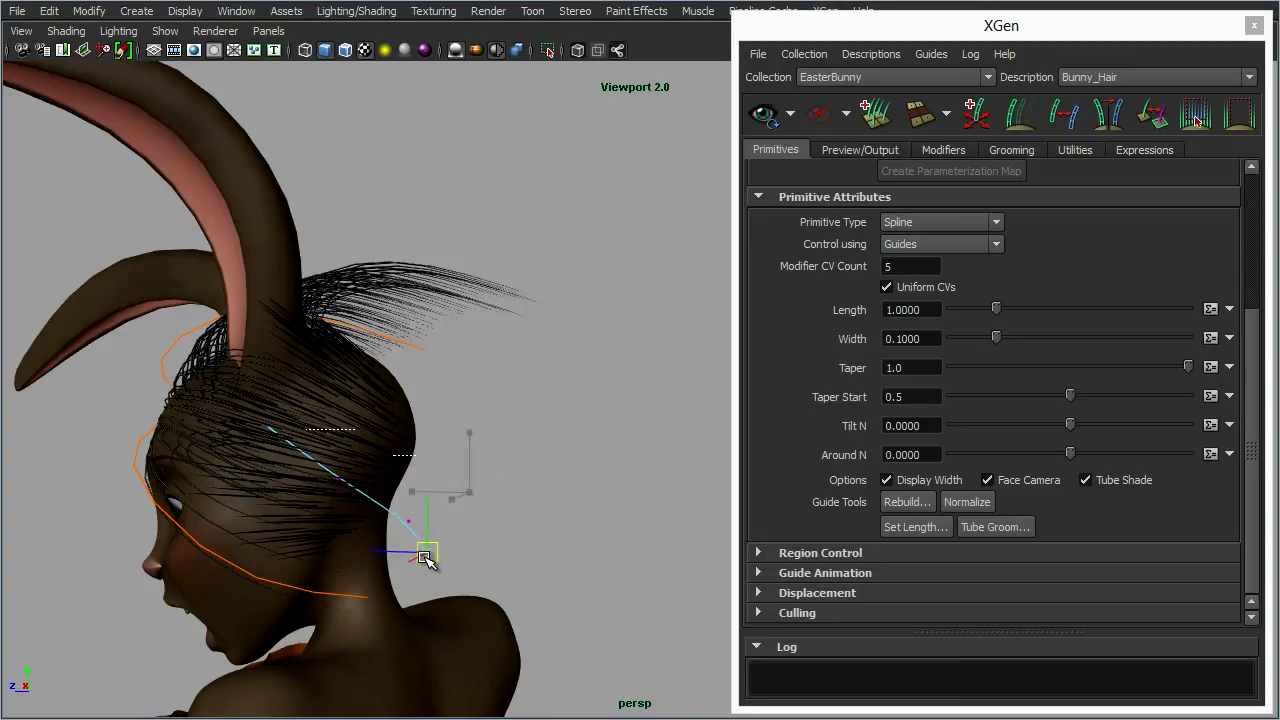
alt+drag(301, 530, 492, 472)
right_drag(483, 488, 560, 458)
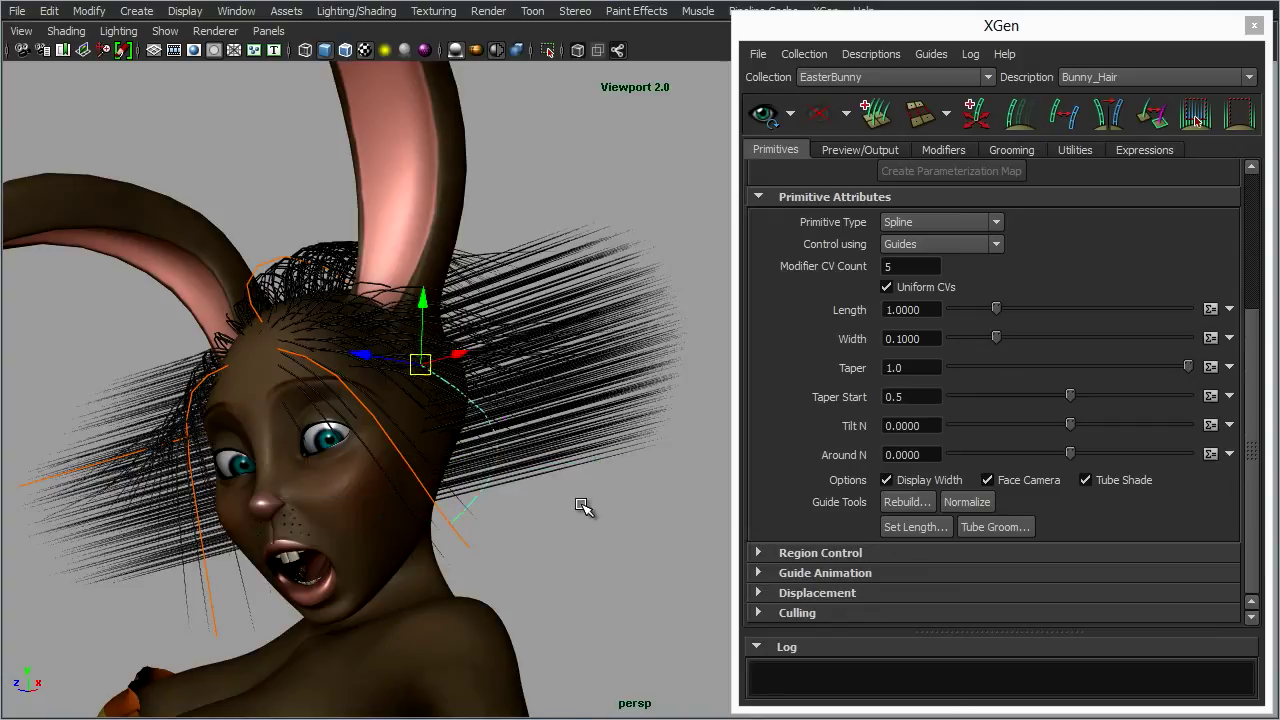
click(765, 114)
Edit the control points of the bent-ear-side guide, bending its outer part toward the back of the head.
alt+drag(491, 486, 436, 380)
click(486, 375)
right_click(486, 358)
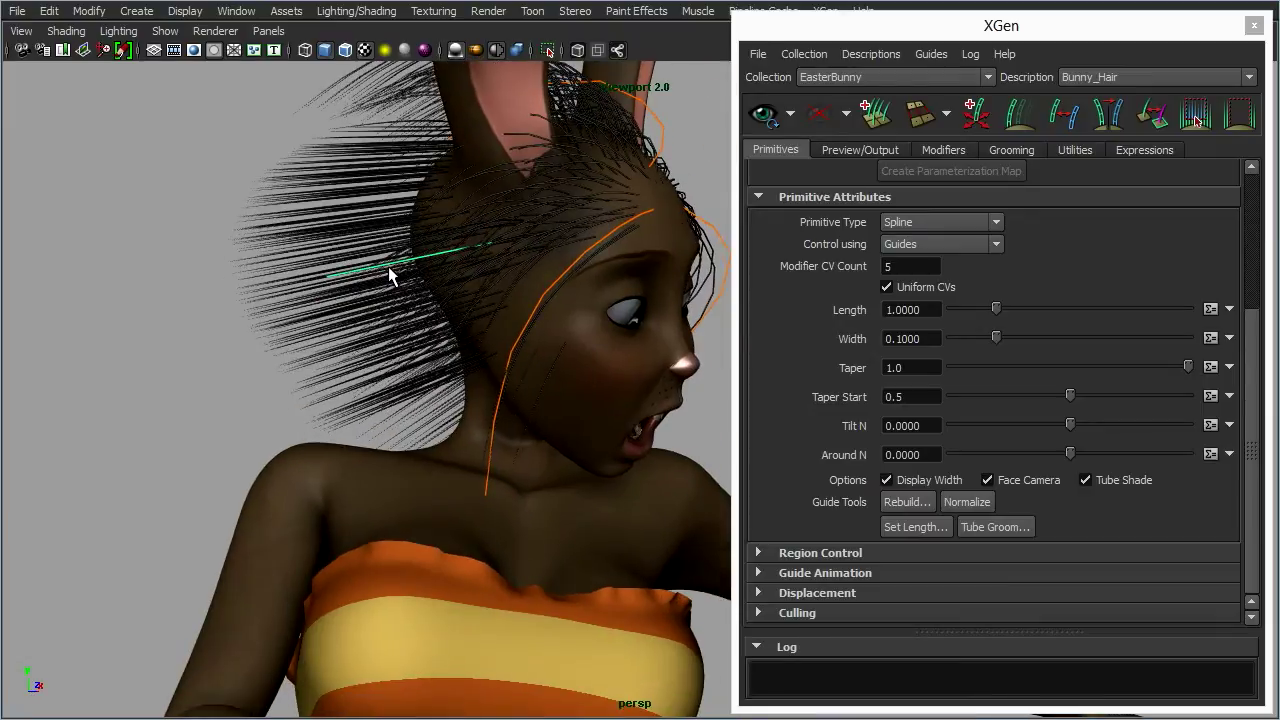
right_drag(388, 262, 314, 248)
alt+drag(450, 264, 387, 272)
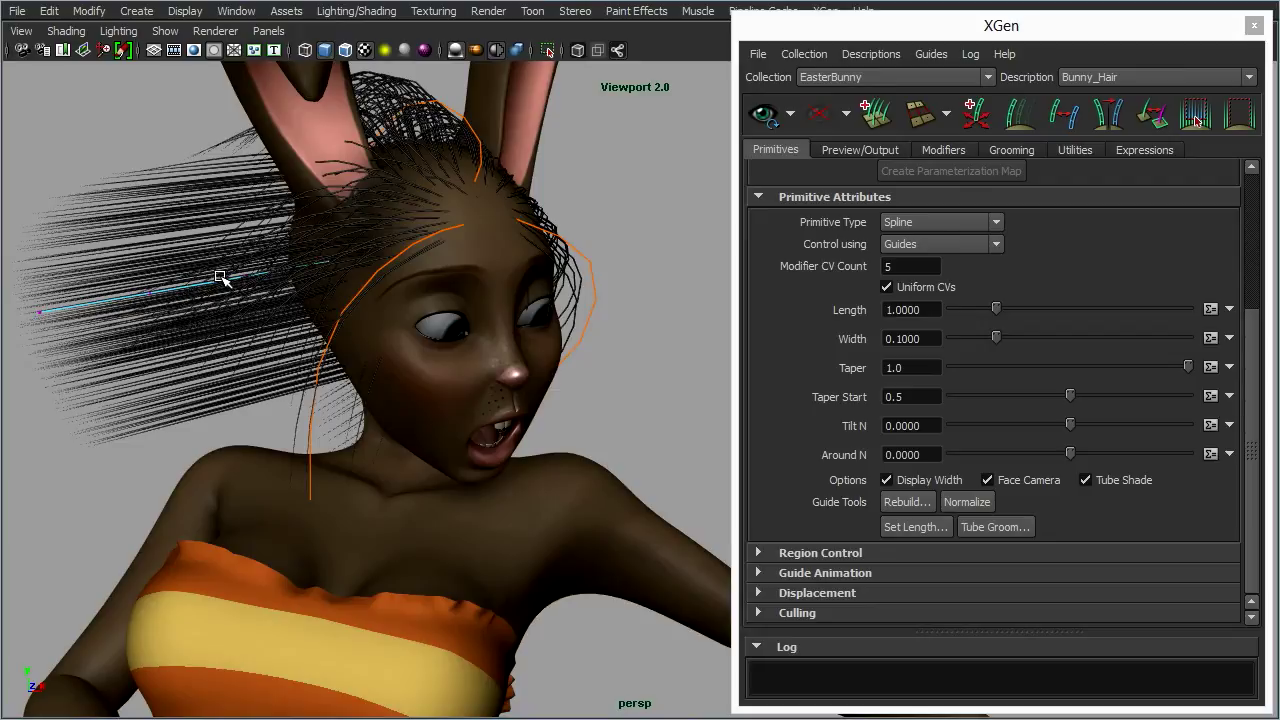
drag(272, 258, 28, 353)
alt+drag(351, 393, 412, 387)
drag(410, 172, 384, 195)
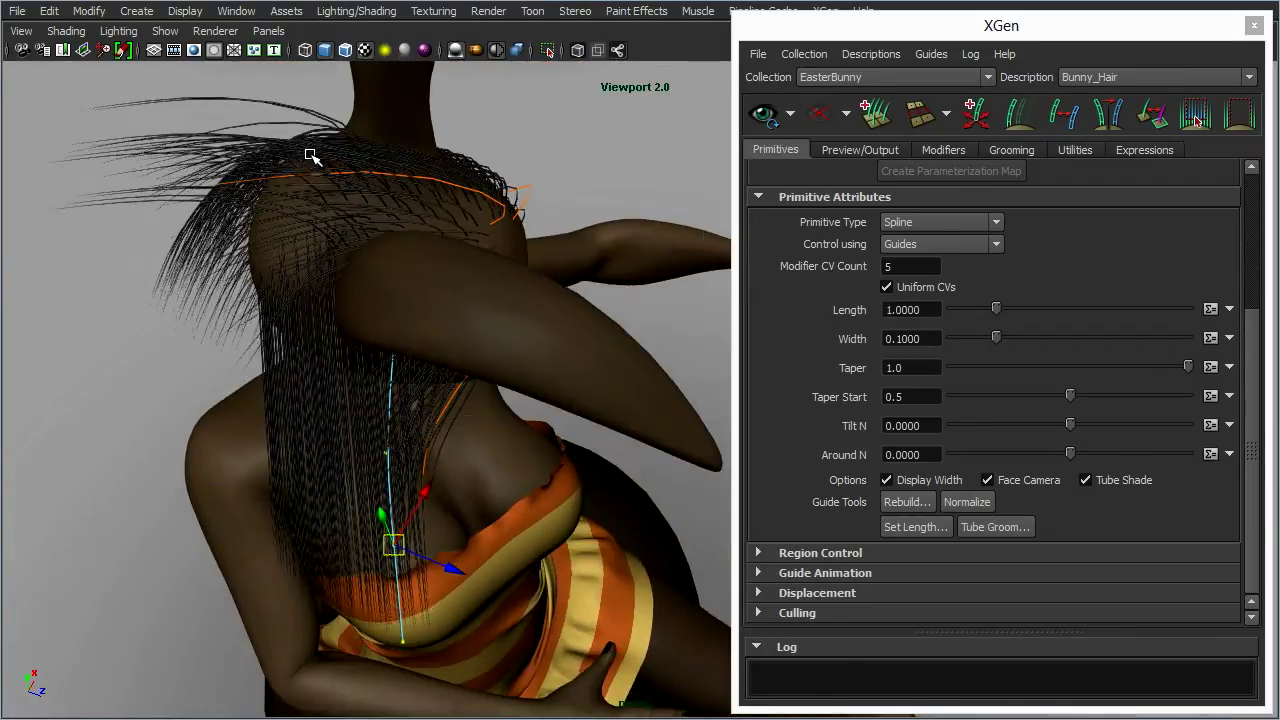
Select the whole bent-ear-side guide and create Reshape Guide deformers on it with a Control Points Count of 4.
alt+drag(310, 155, 503, 455)
click(931, 156)
click(1011, 150)
click(1074, 150)
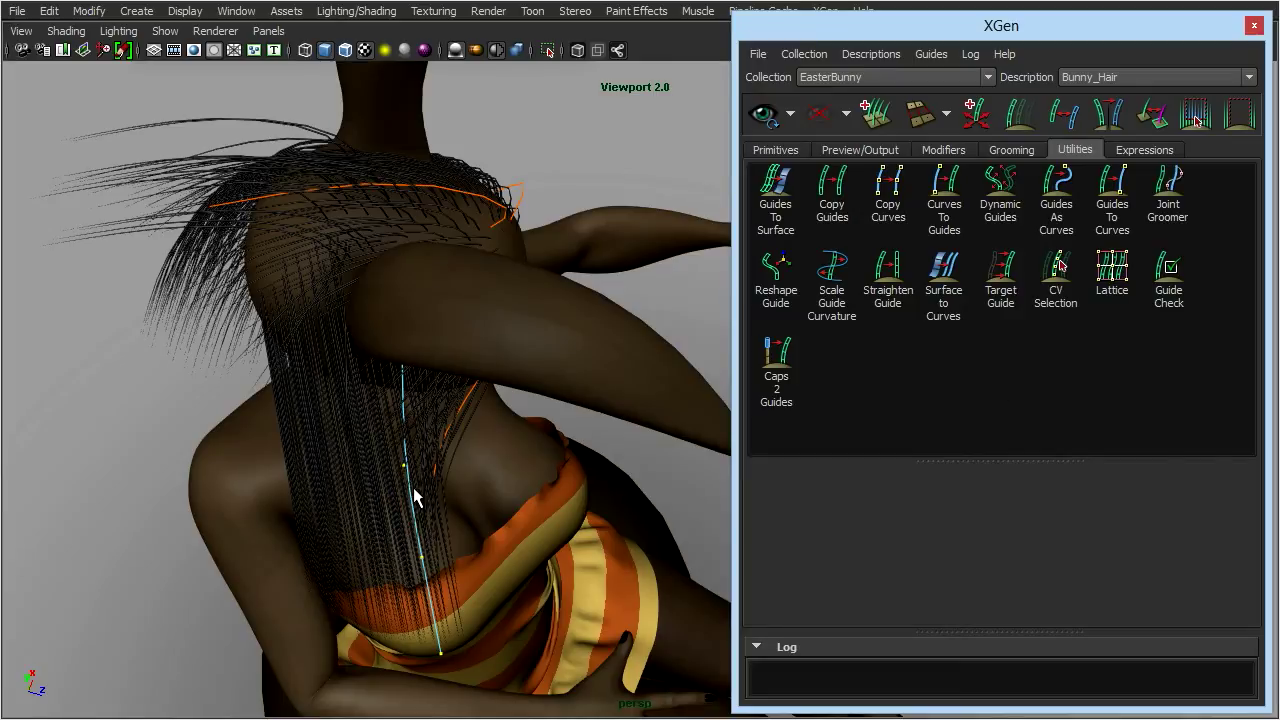
right_drag(414, 488, 424, 542)
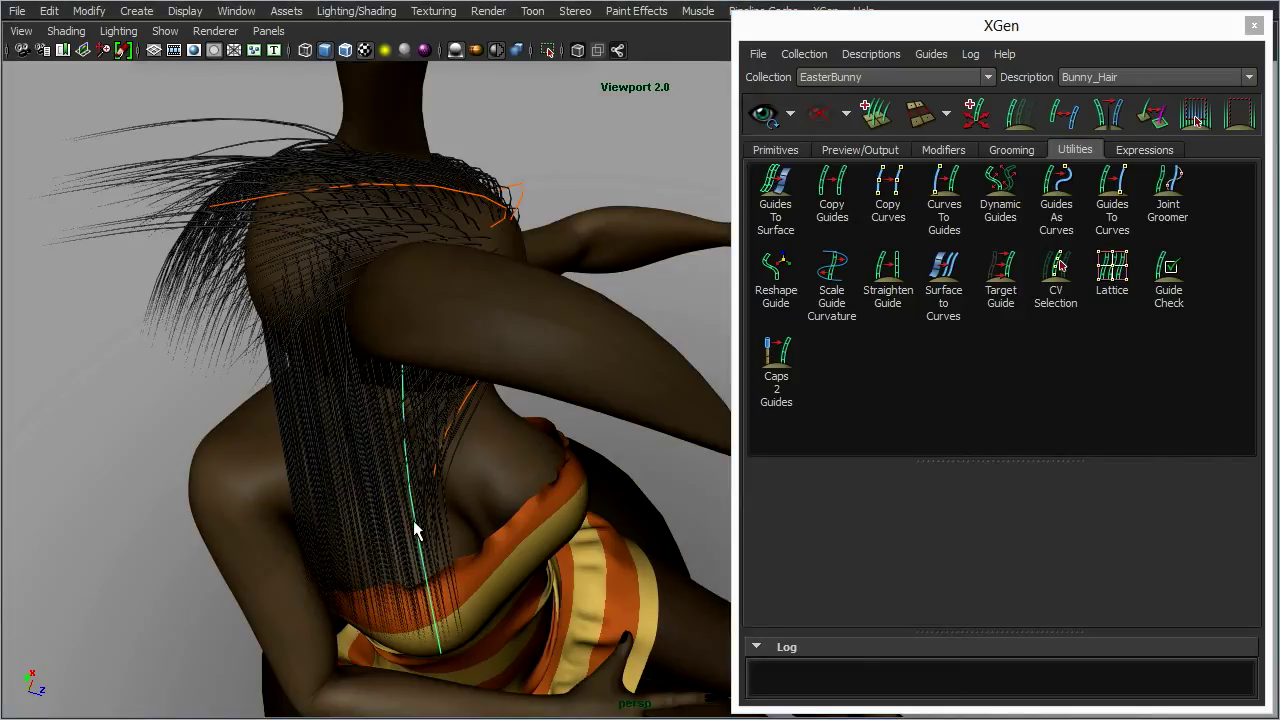
key(w)
alt+drag(551, 563, 400, 286)
right_drag(371, 285, 285, 265)
drag(288, 332, 235, 393)
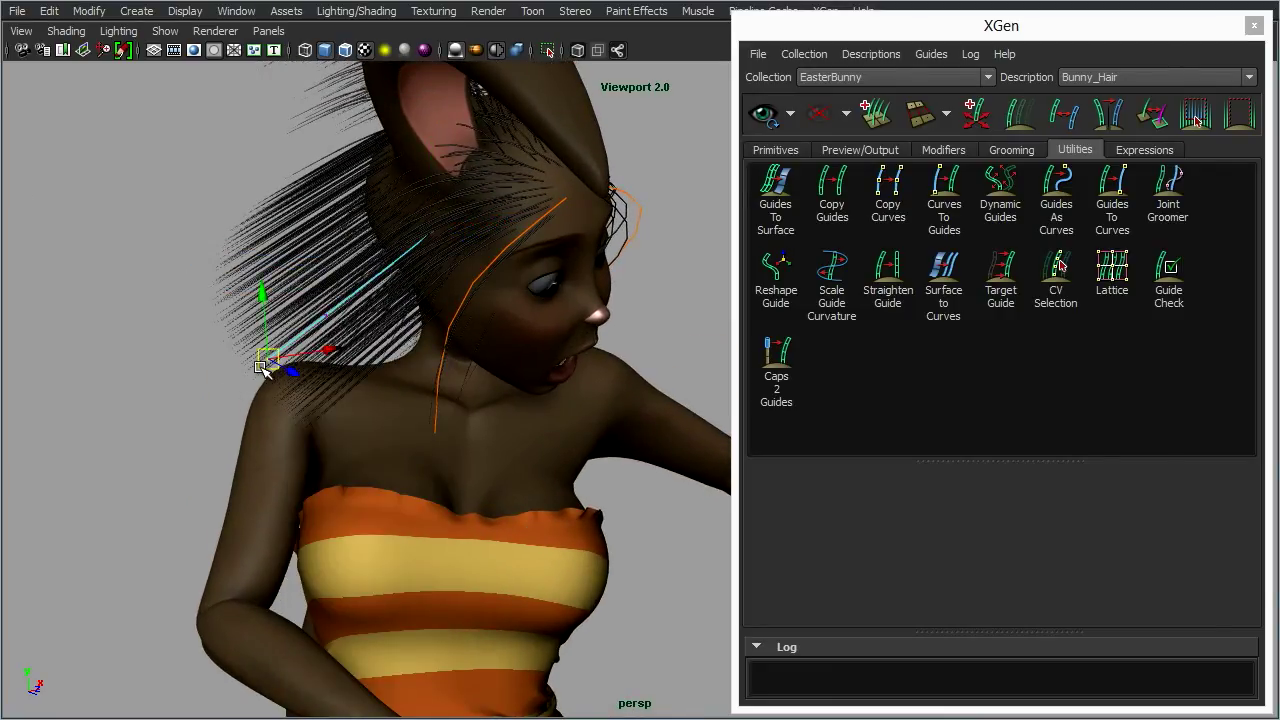
right_drag(318, 322, 400, 294)
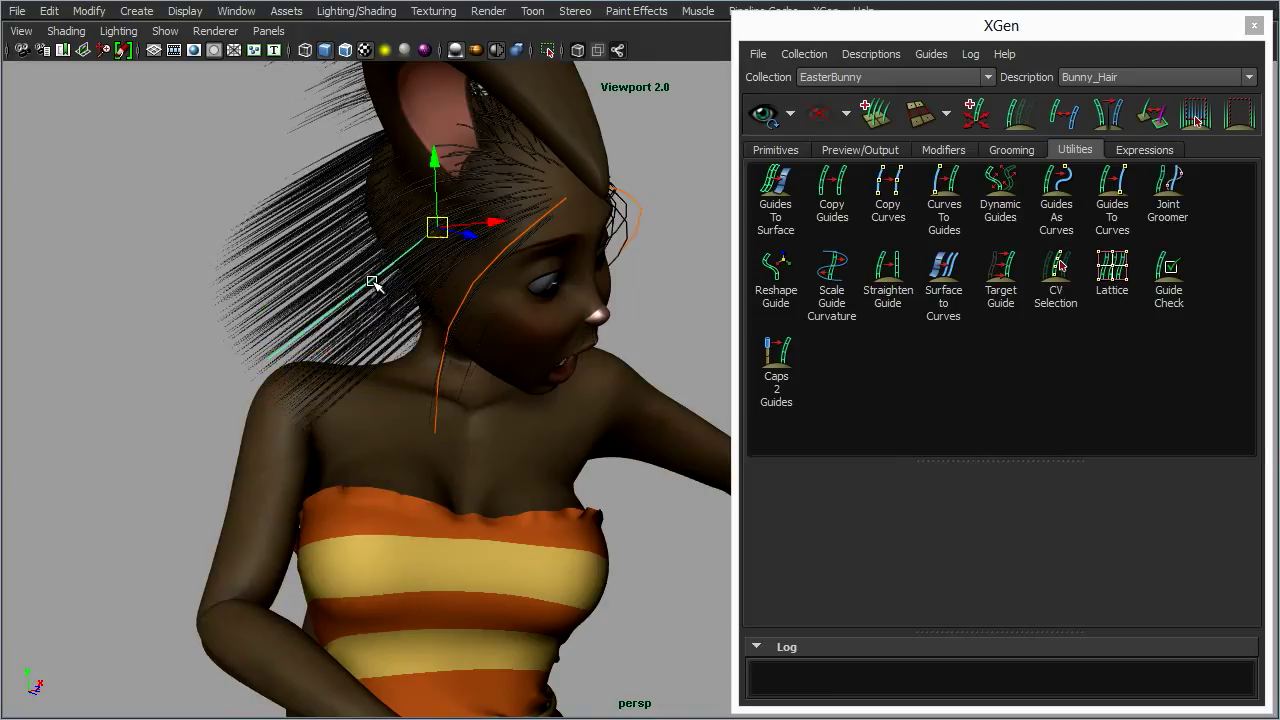
click(780, 280)
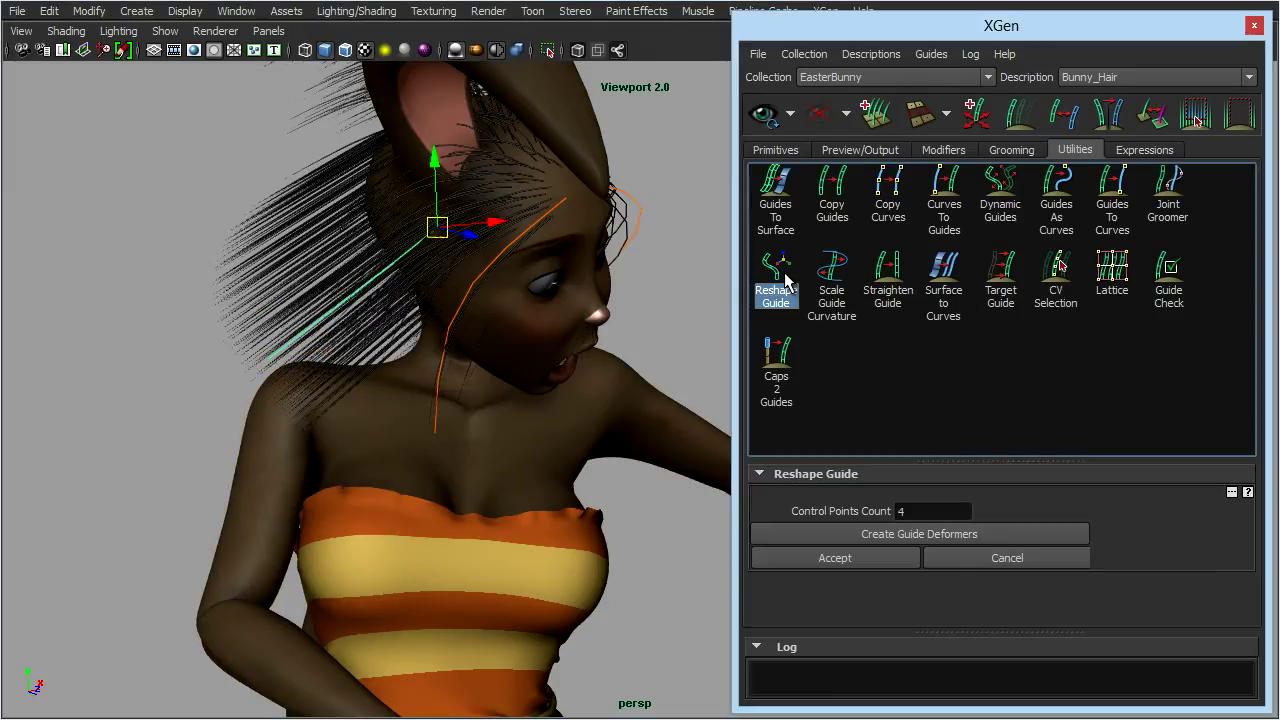
click(916, 533)
Move the outer deformer points to bend the bent-ear-side guide toward the back of the head, accept the reshape, and update the preview.
alt+drag(274, 371, 275, 434)
drag(413, 420, 373, 376)
shift+drag(559, 453, 349, 297)
alt+drag(563, 423, 443, 325)
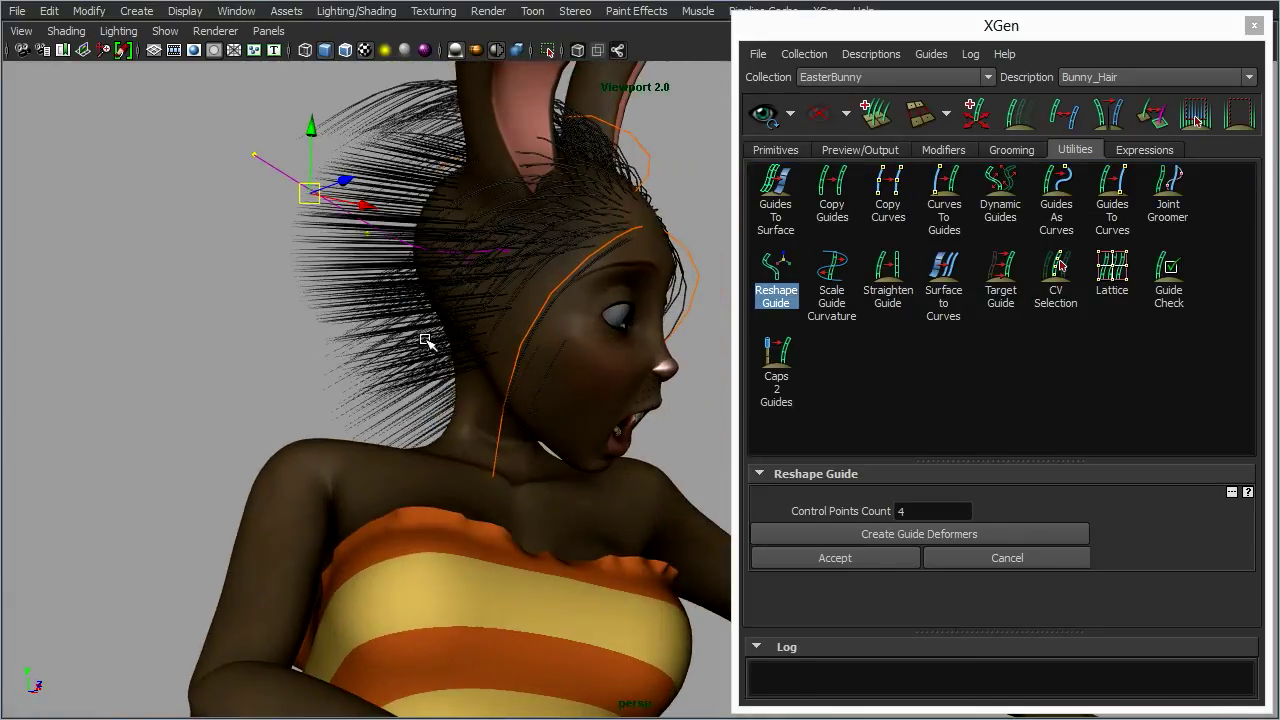
alt+drag(497, 385, 470, 368)
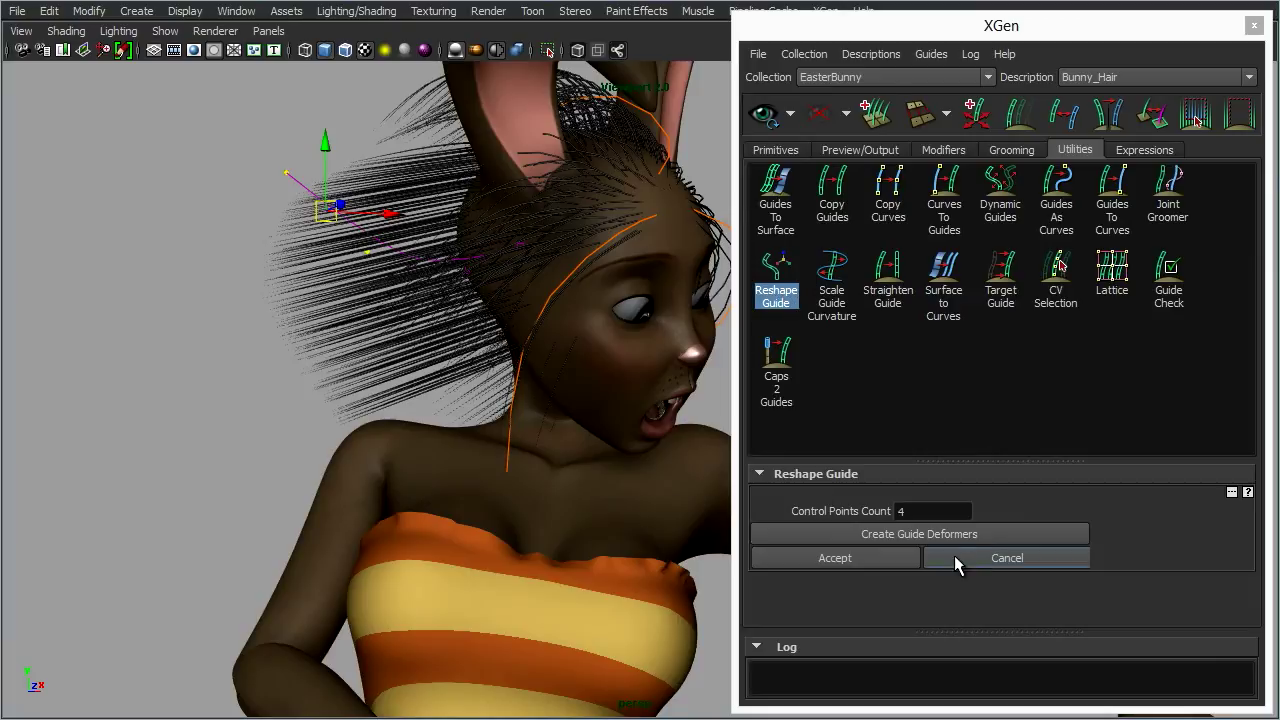
click(859, 556)
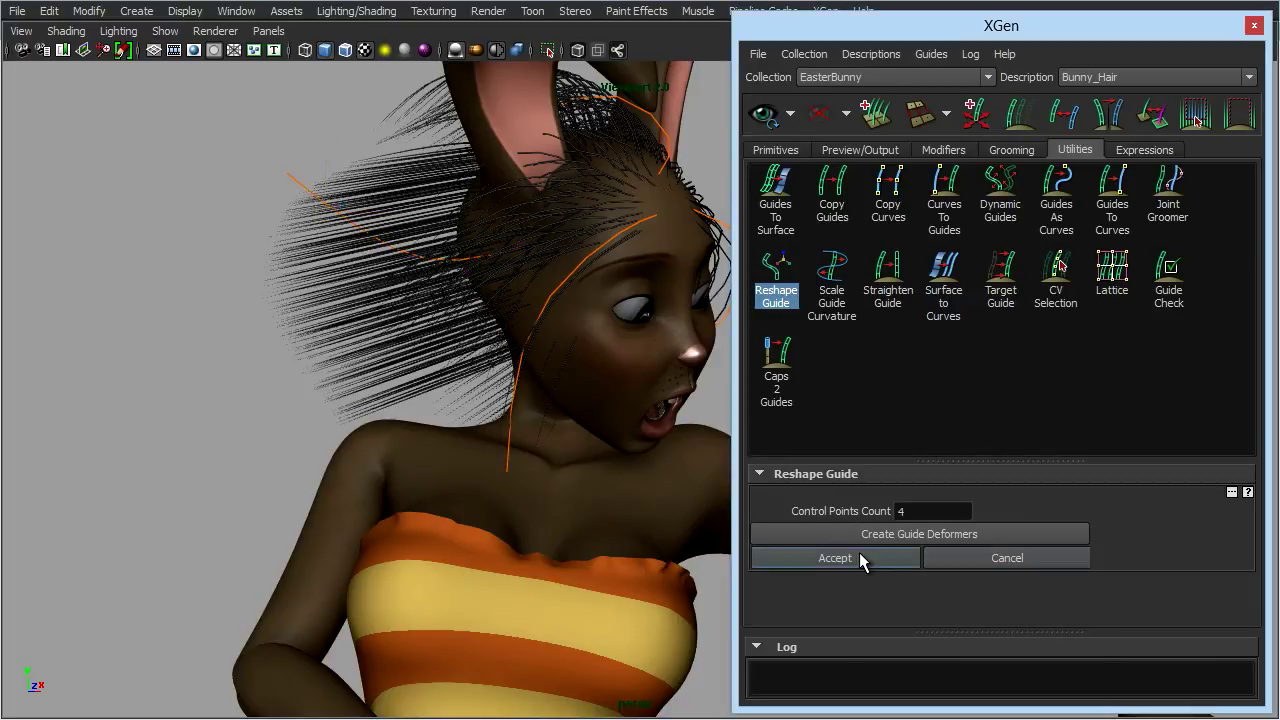
click(762, 118)
Create a lattice with 3 divisions in X, Y and Z around all the head guides and accept the results.
alt+drag(586, 357, 409, 460)
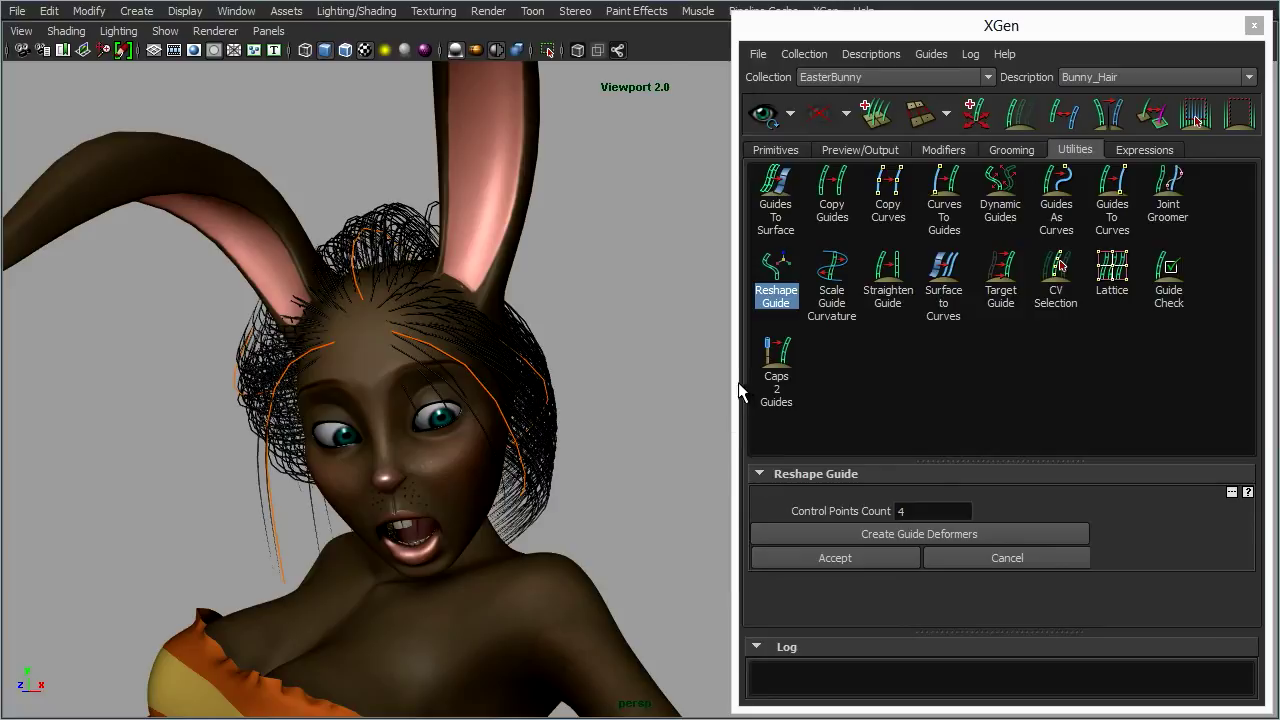
alt+drag(545, 380, 507, 420)
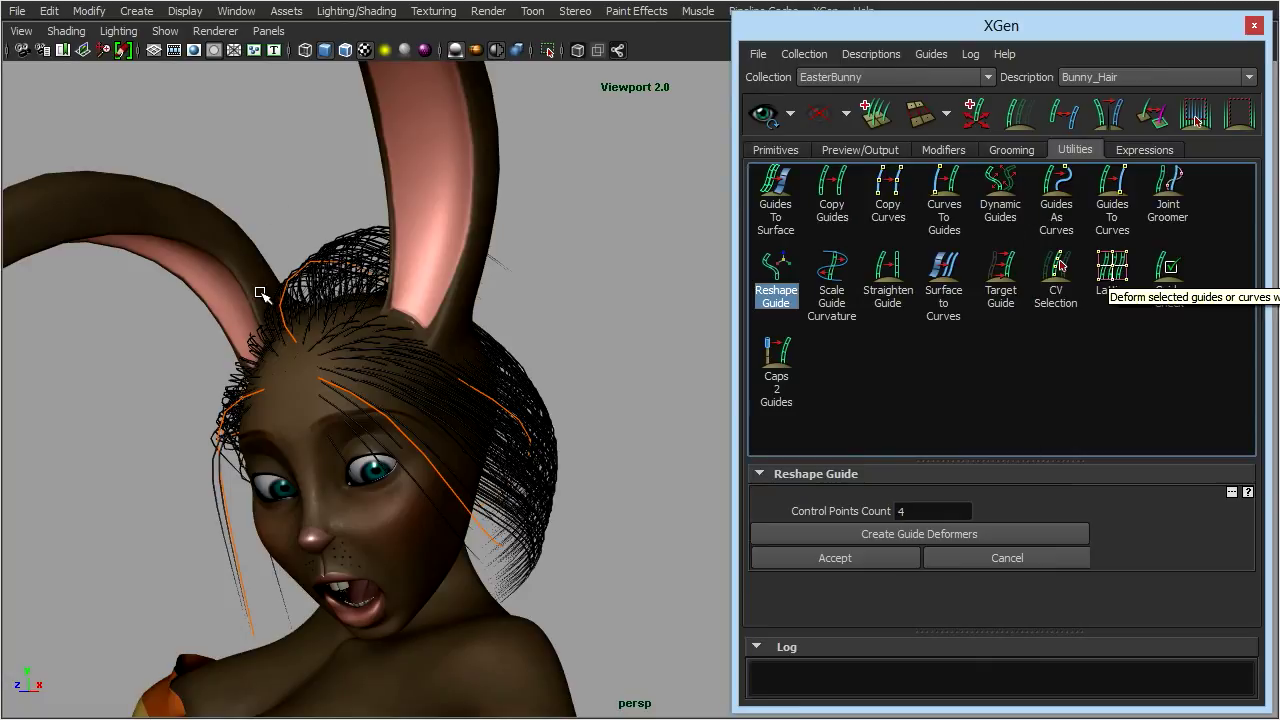
drag(163, 246, 535, 416)
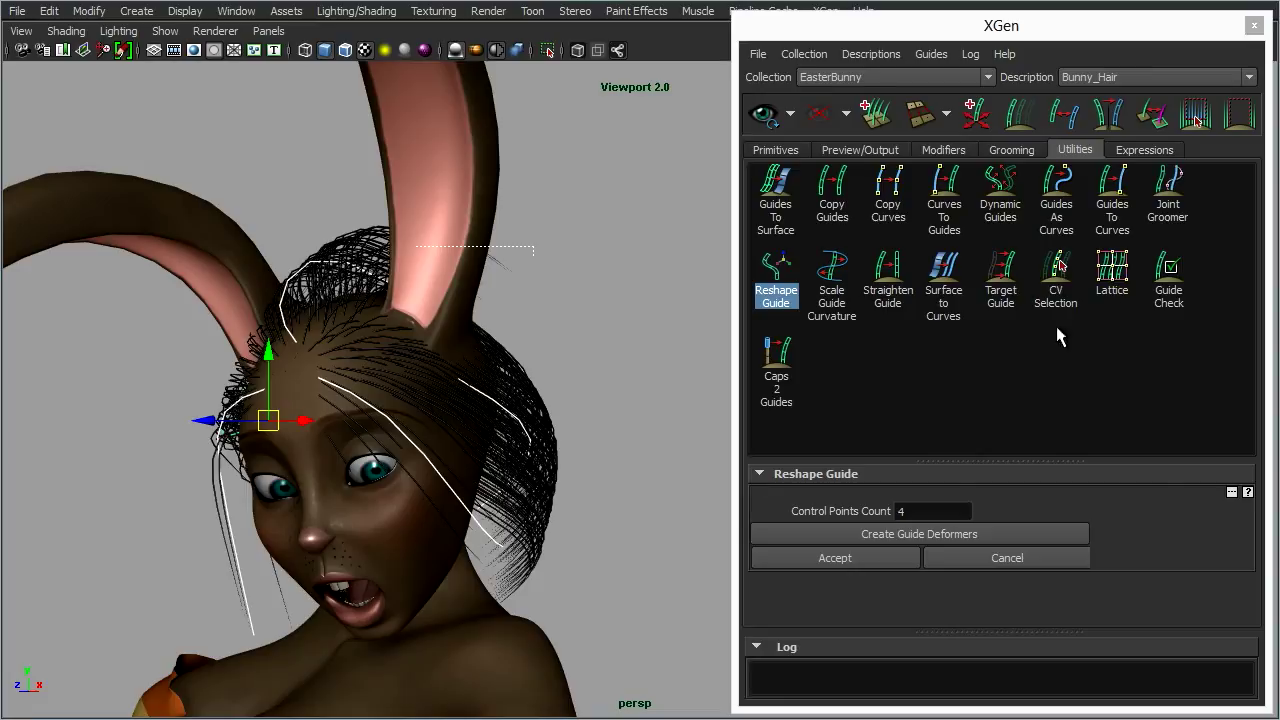
click(1122, 268)
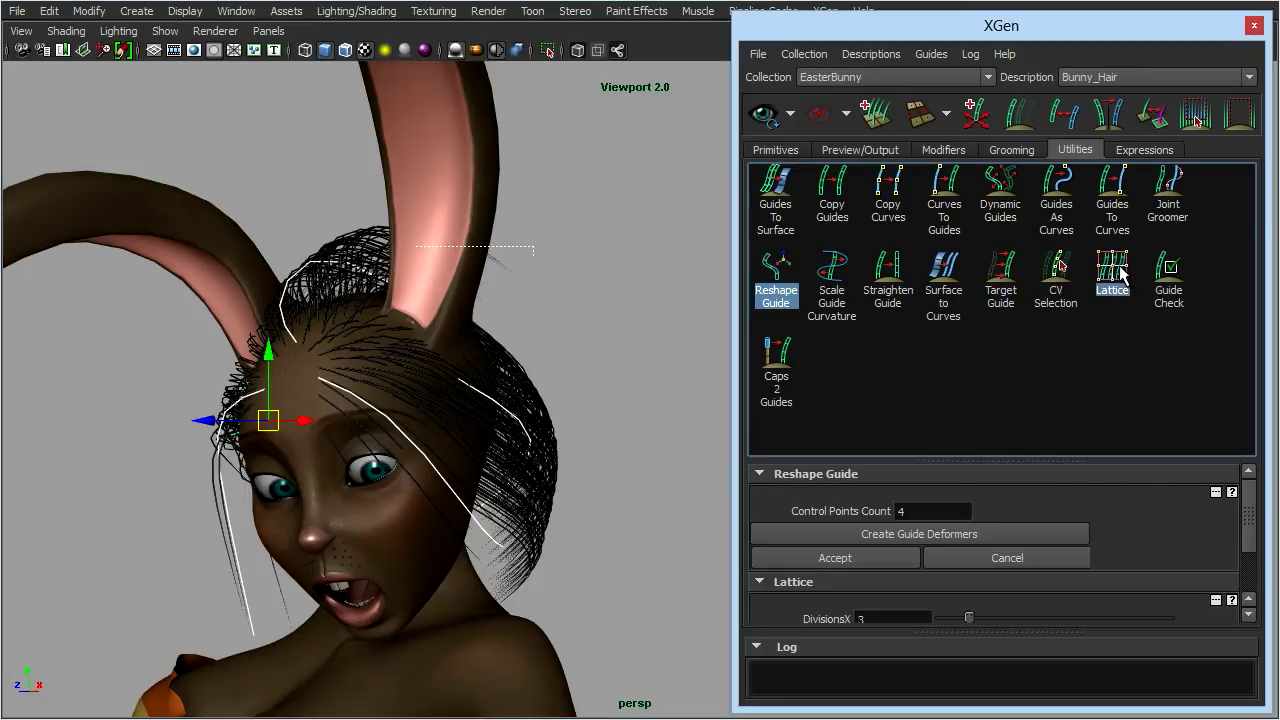
click(776, 285)
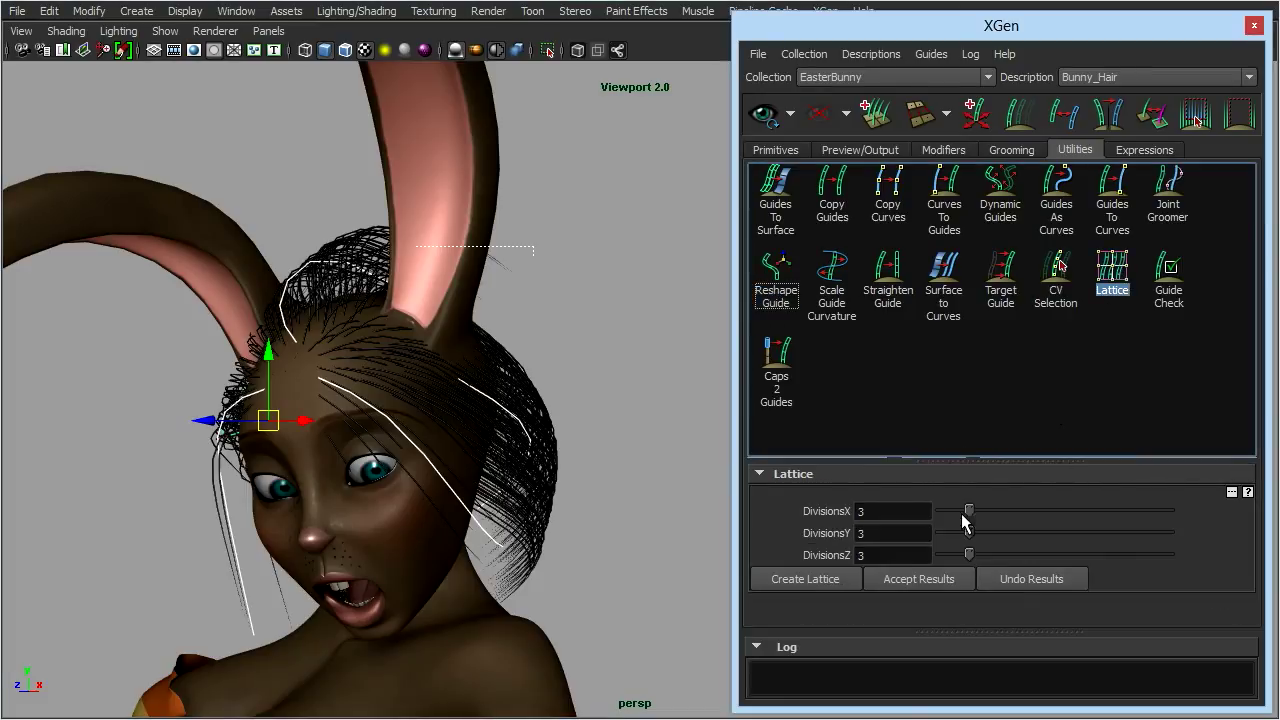
click(805, 579)
alt+drag(563, 471, 428, 444)
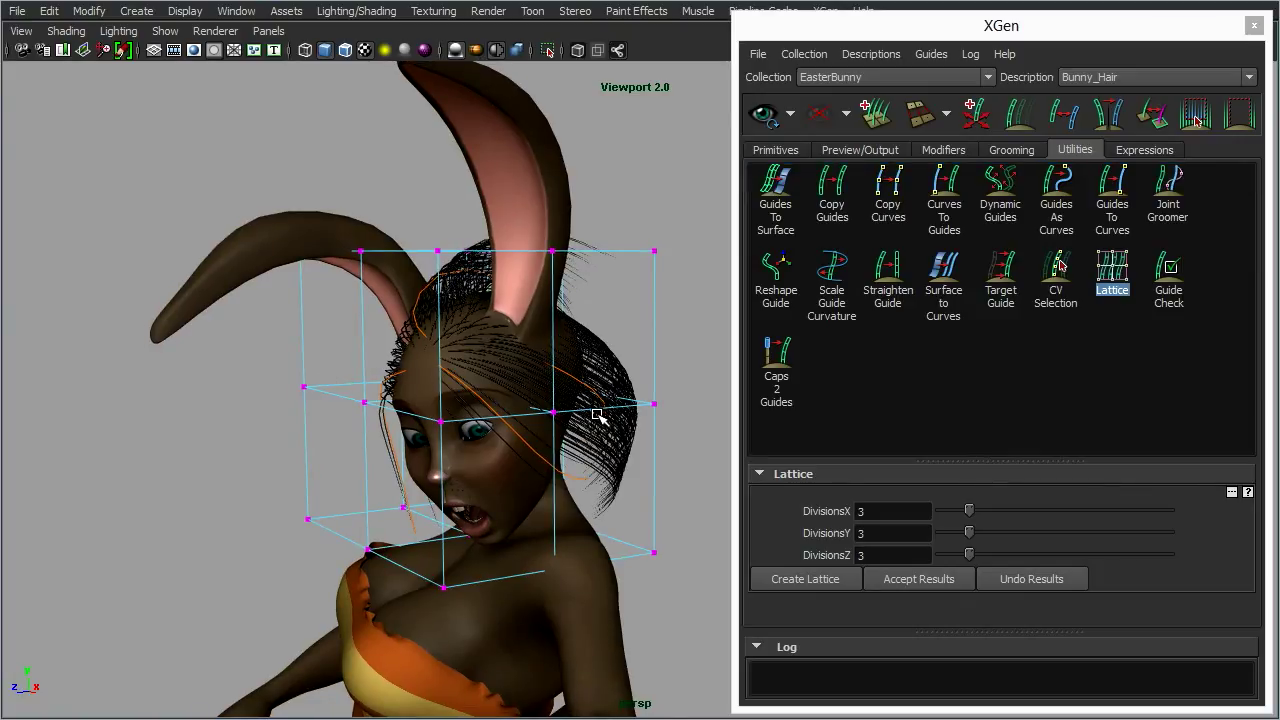
alt+drag(566, 444, 577, 420)
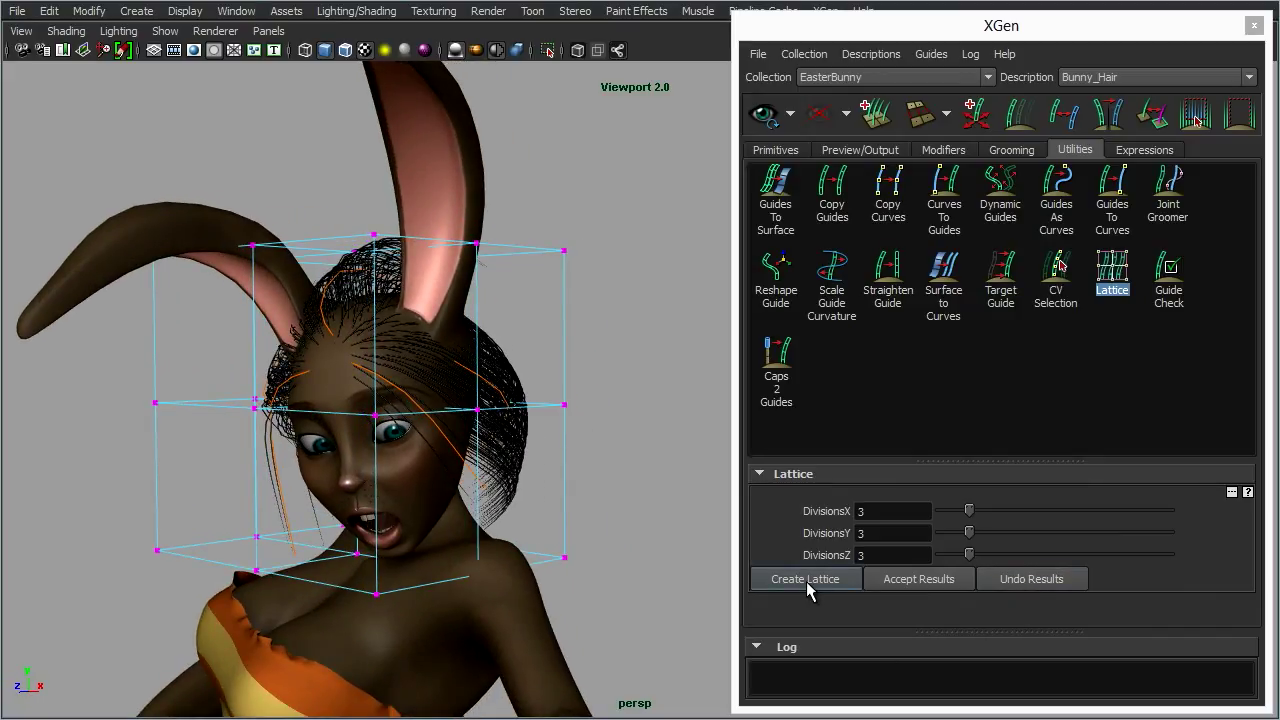
click(920, 586)
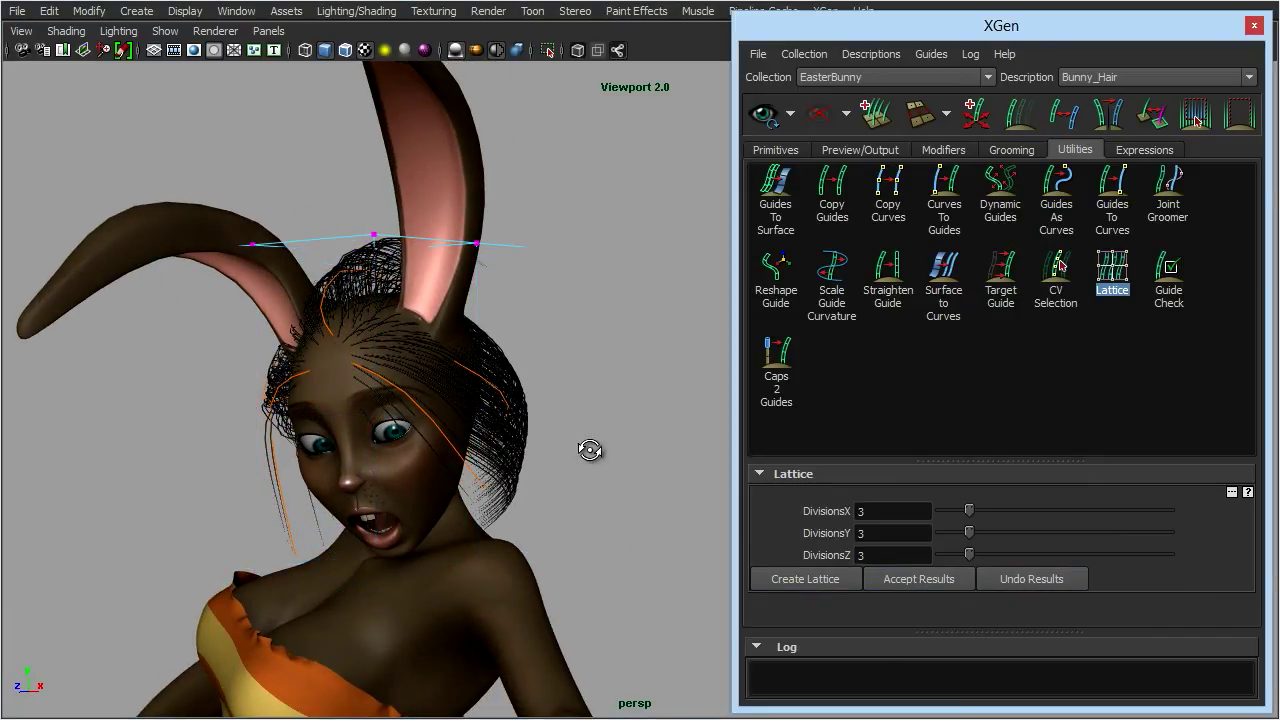
Examine the hair's shape, density and coverage around the face and ears from the front and sides.
alt+drag(591, 450, 611, 451)
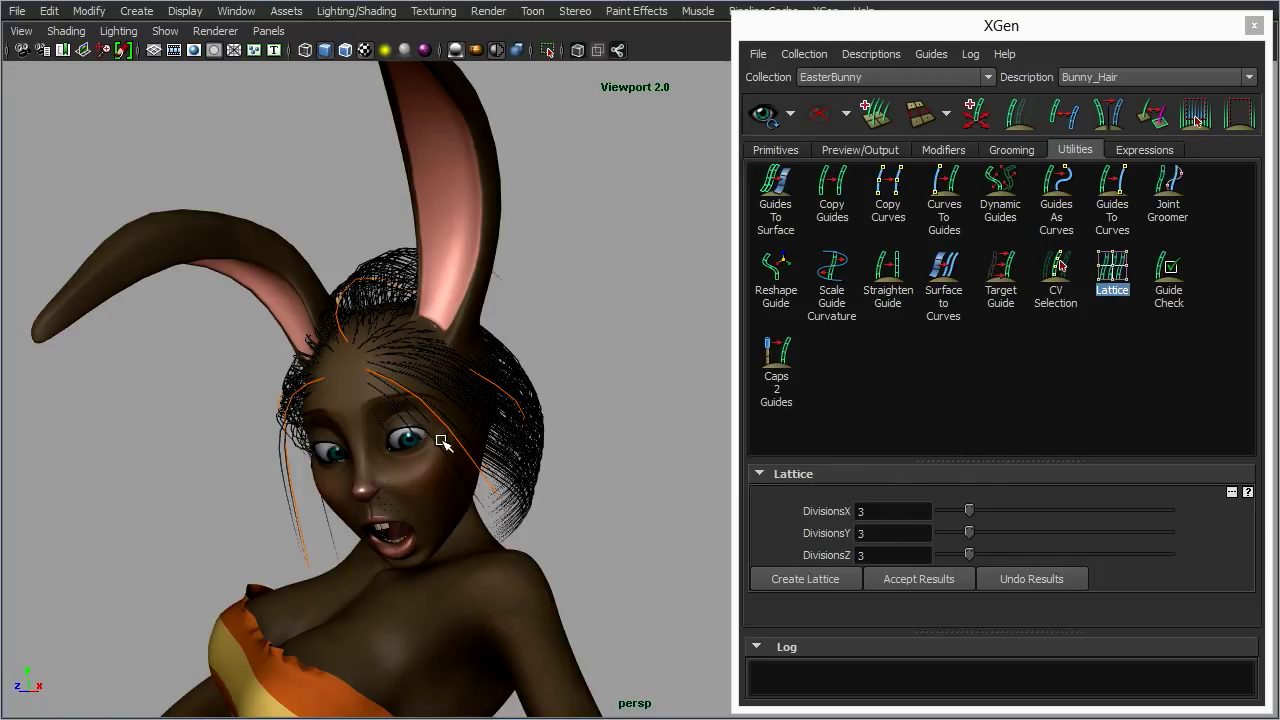
alt+drag(457, 437, 462, 470)
alt+middle_drag(462, 470, 509, 403)
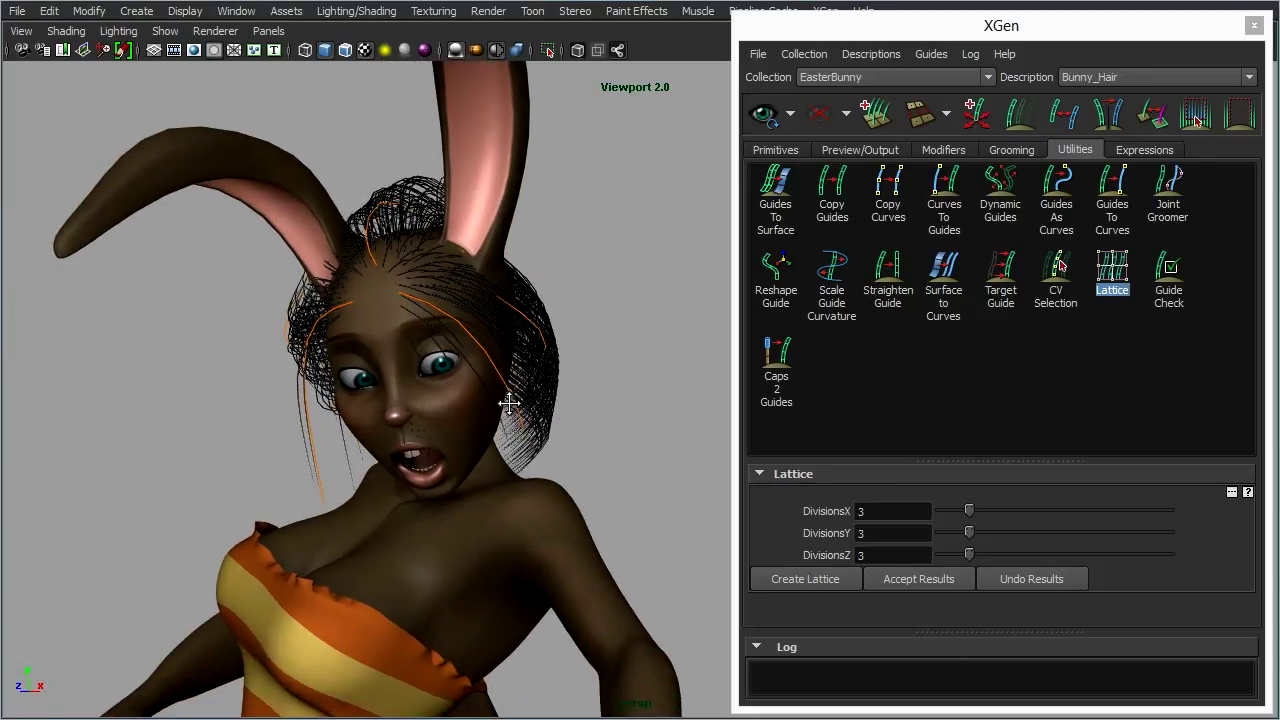
alt+right_drag(509, 403, 629, 457)
alt+middle_drag(629, 457, 623, 458)
alt+drag(623, 458, 591, 434)
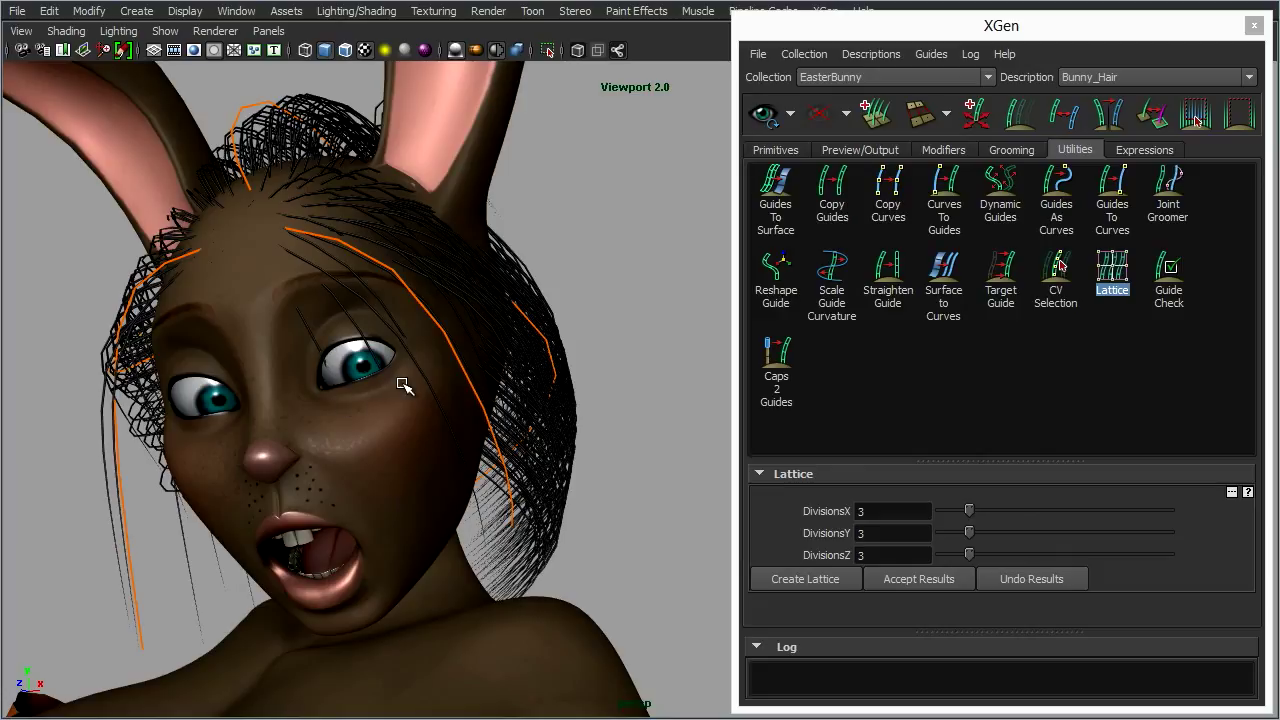
alt+drag(628, 496, 527, 507)
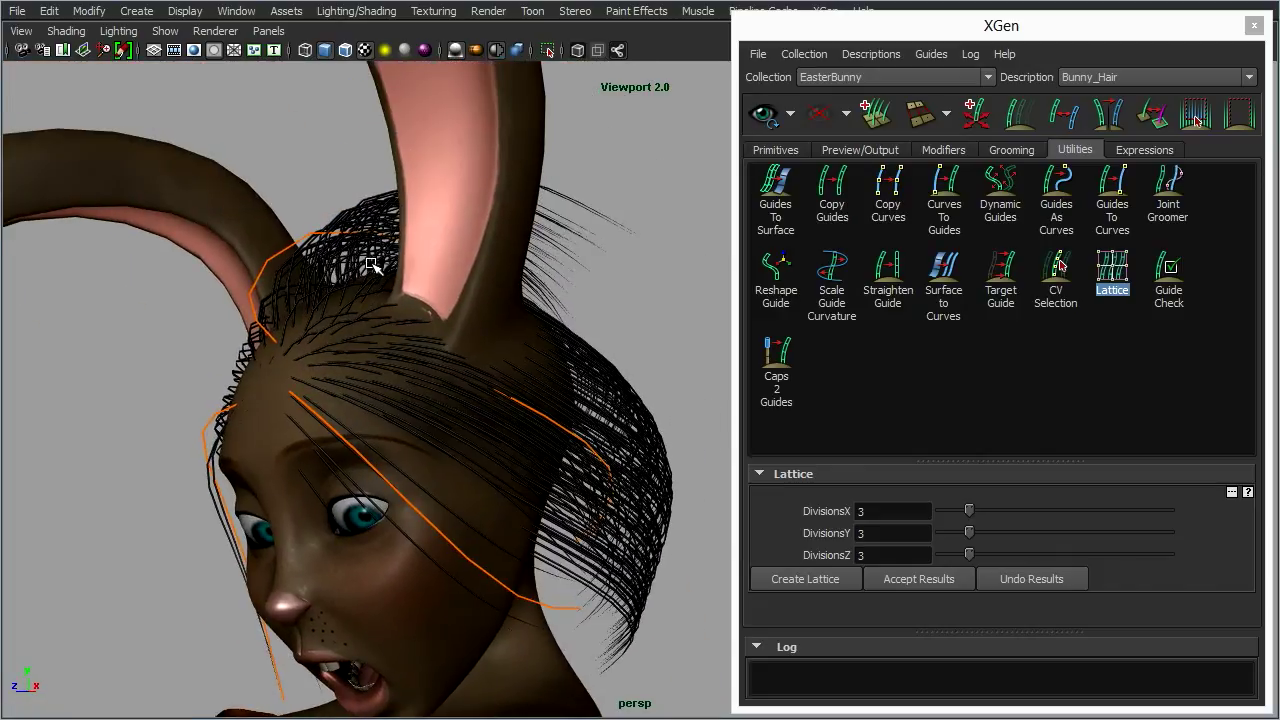
alt+drag(466, 272, 508, 336)
alt+drag(542, 400, 510, 405)
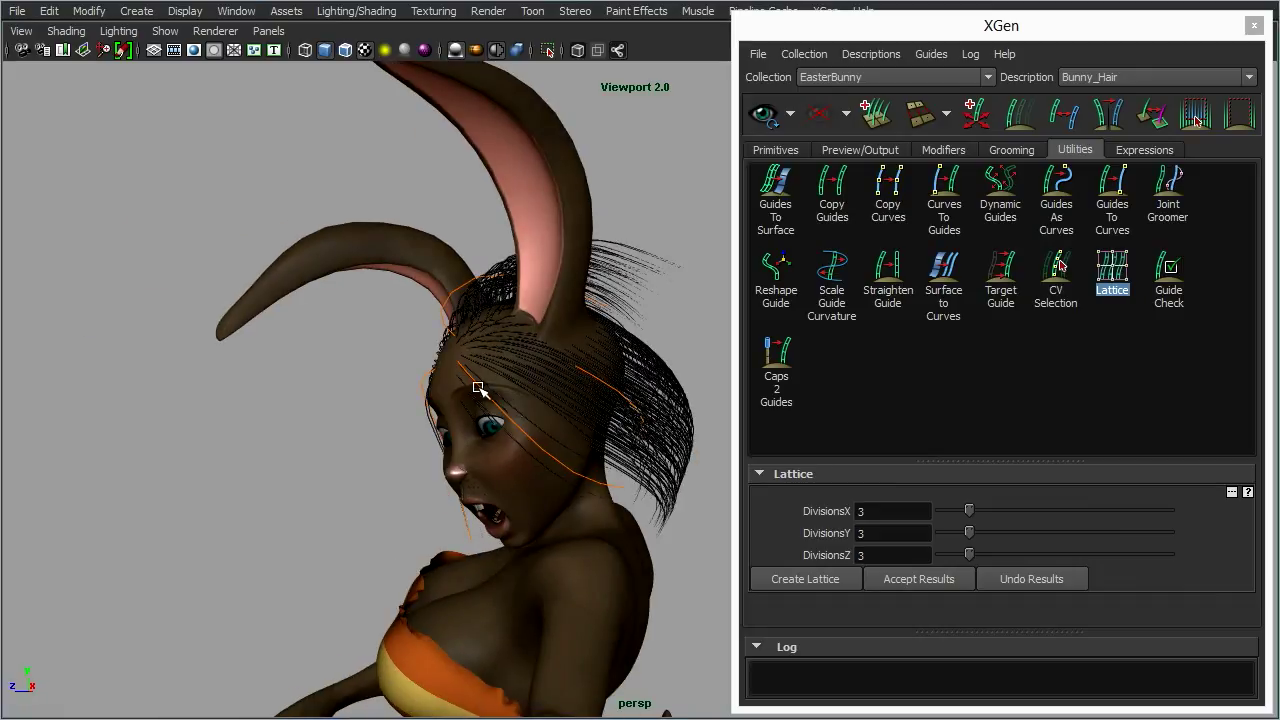
alt+drag(478, 385, 555, 392)
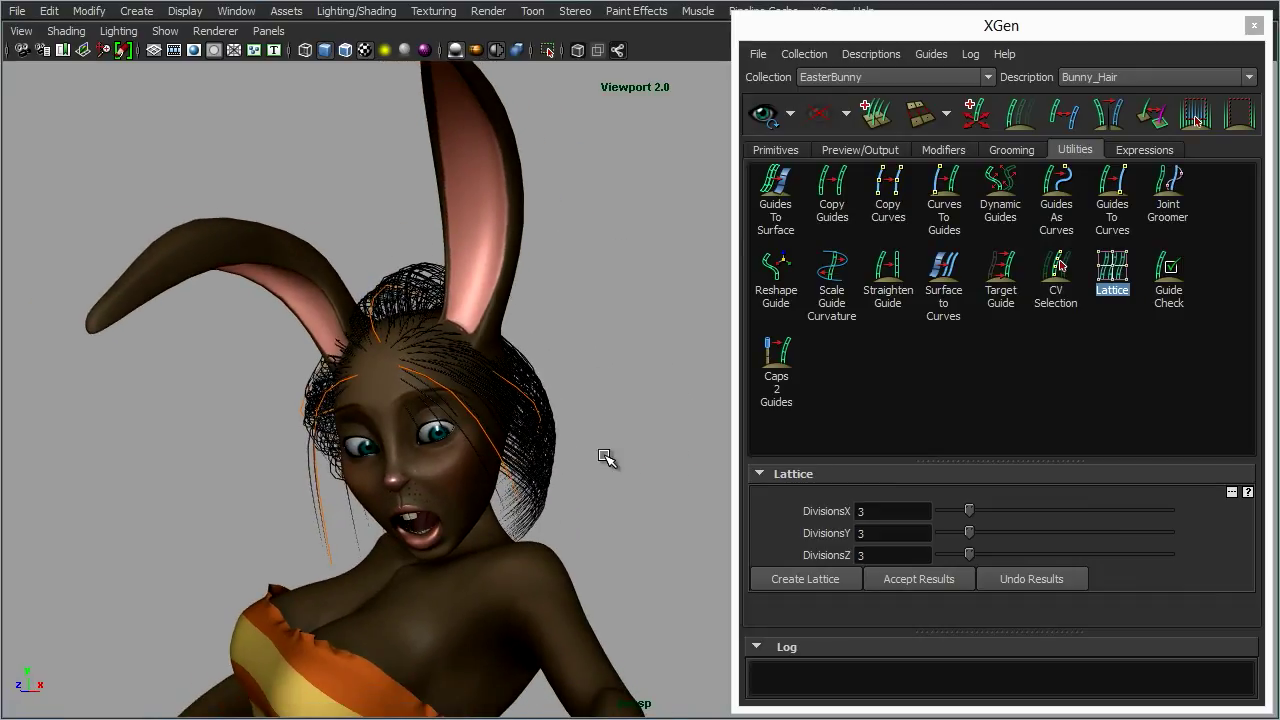
alt+middle_drag(609, 457, 604, 425)
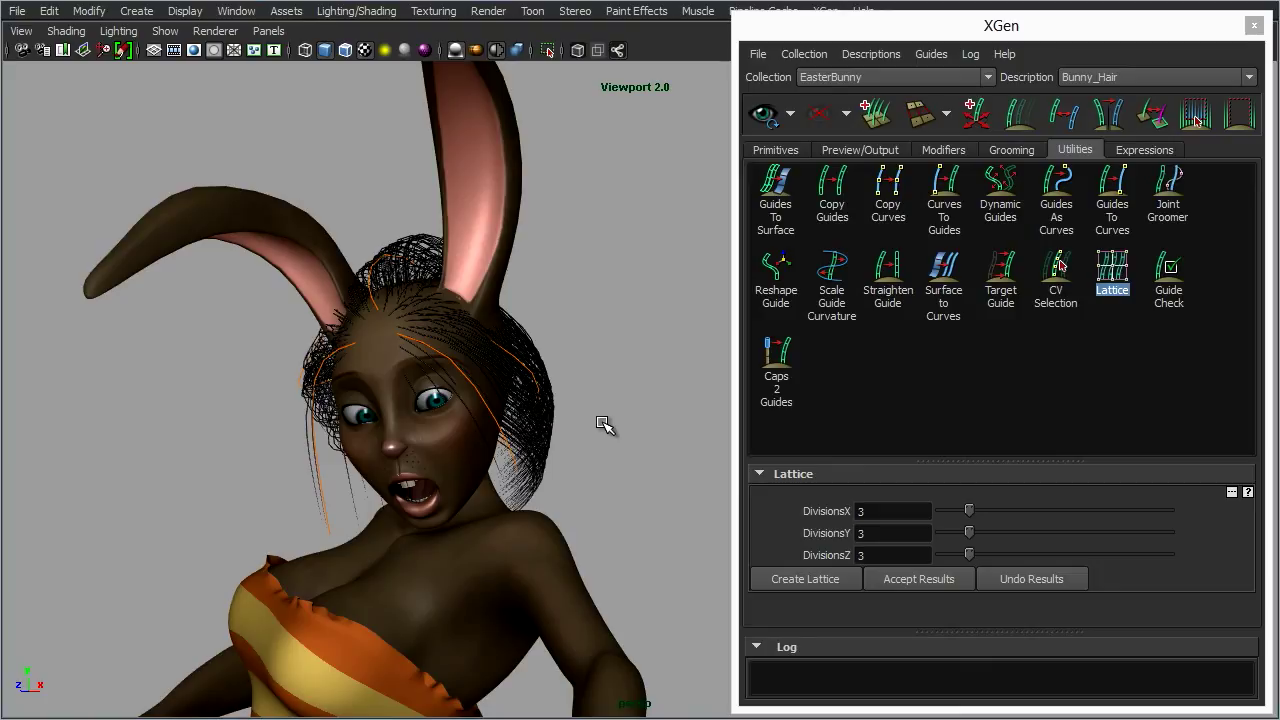
Open the modifiers of the Bunny_Hair description.
click(953, 150)
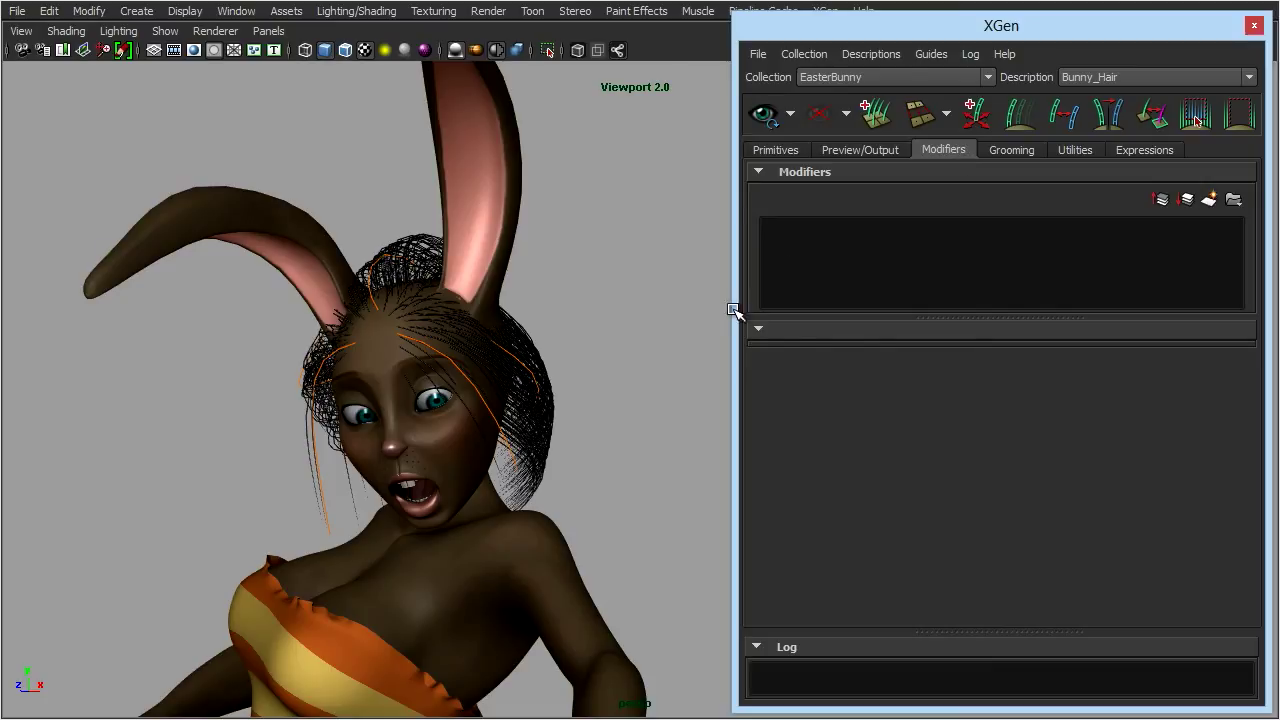
alt+drag(508, 428, 589, 423)
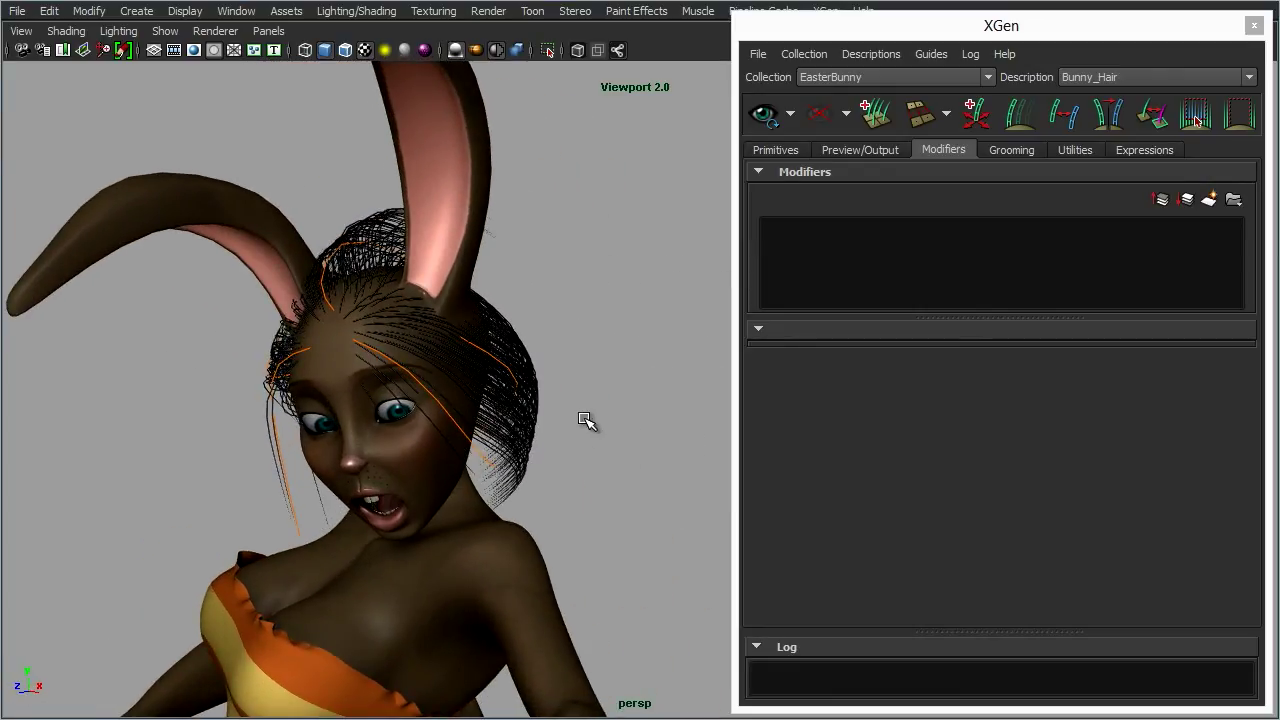